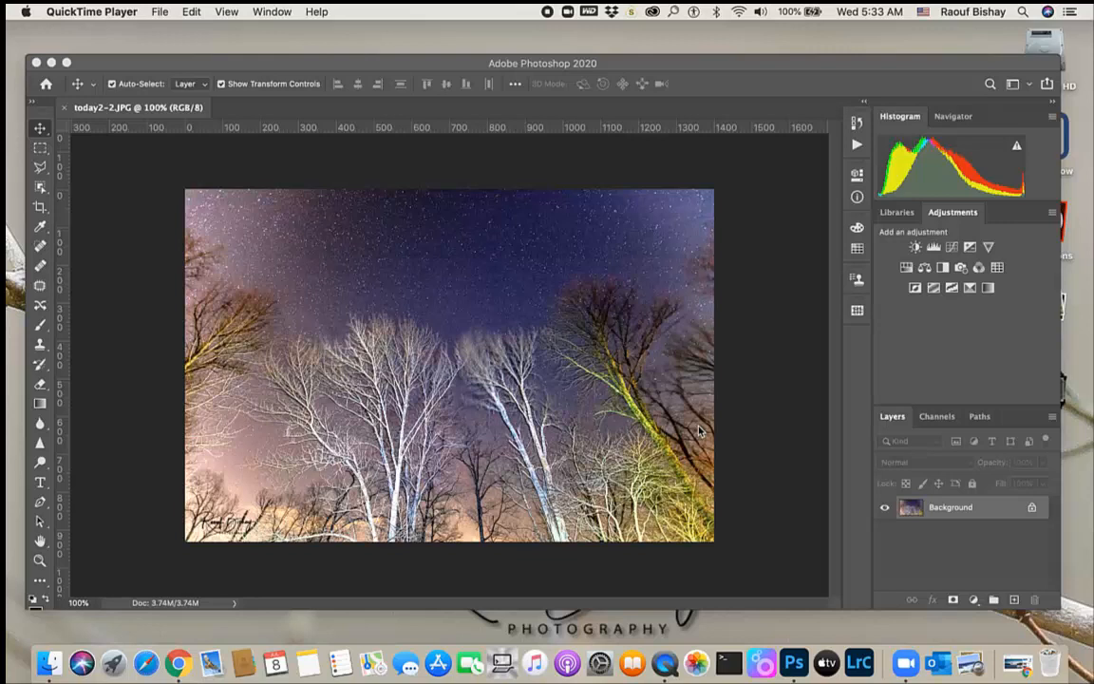
# Crop the photo to a vertical section of the trees about 684 × 842 pixels
pyautogui.click(40, 204)
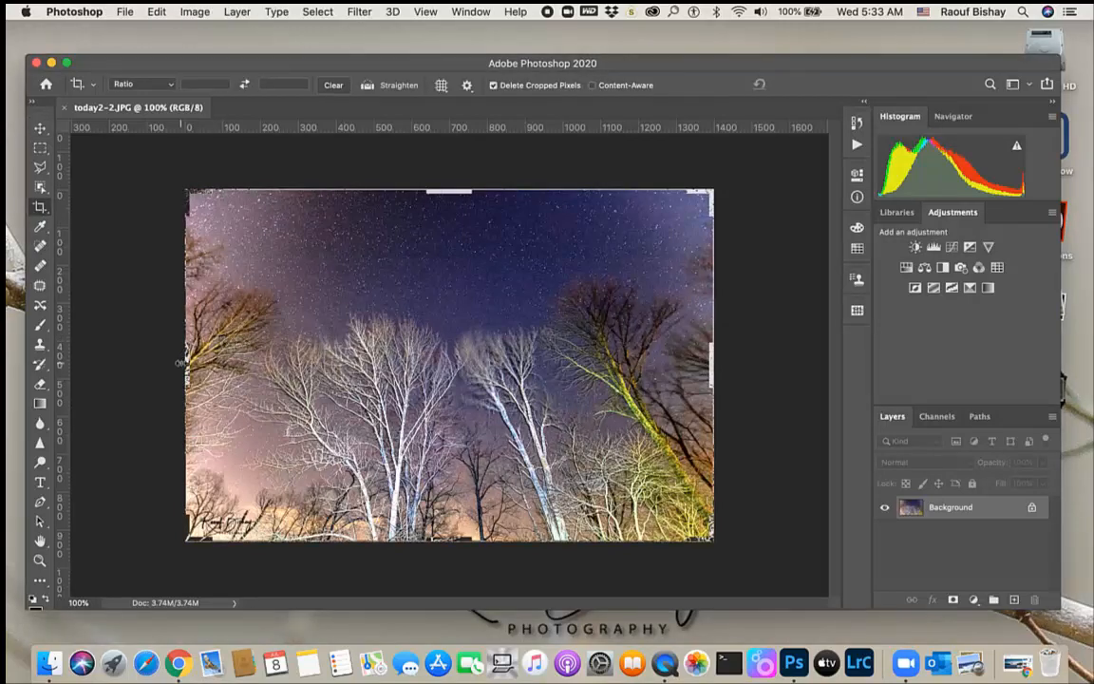
pyautogui.moveTo(187, 325); pyautogui.dragTo(312, 359)
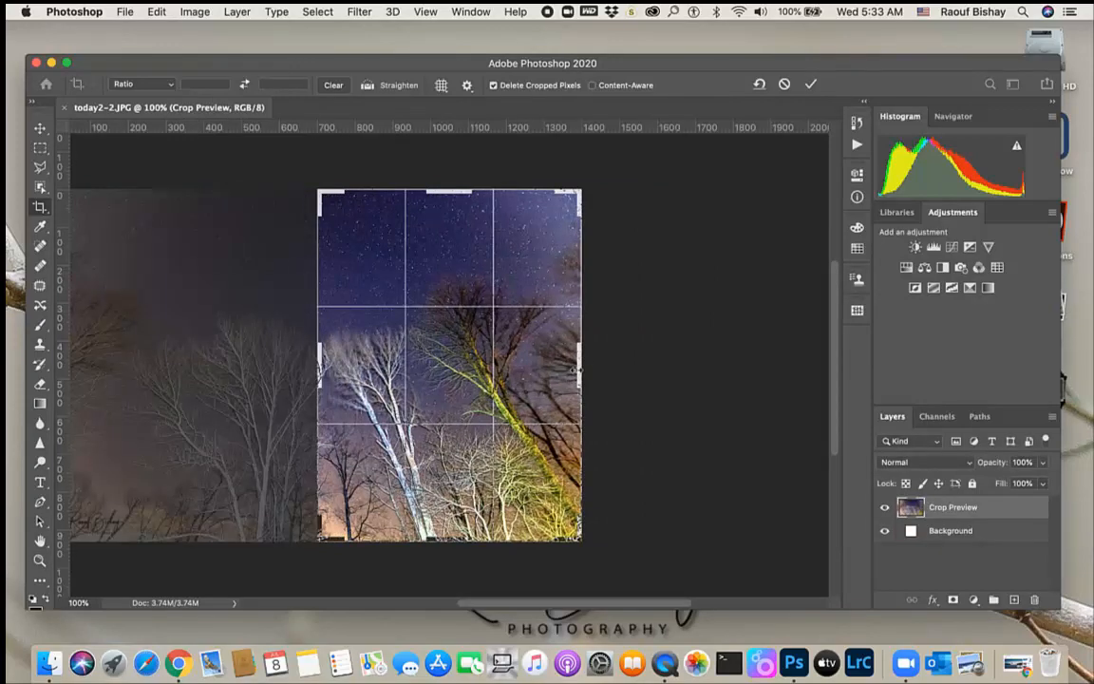
pyautogui.moveTo(580, 372); pyautogui.dragTo(576, 374)
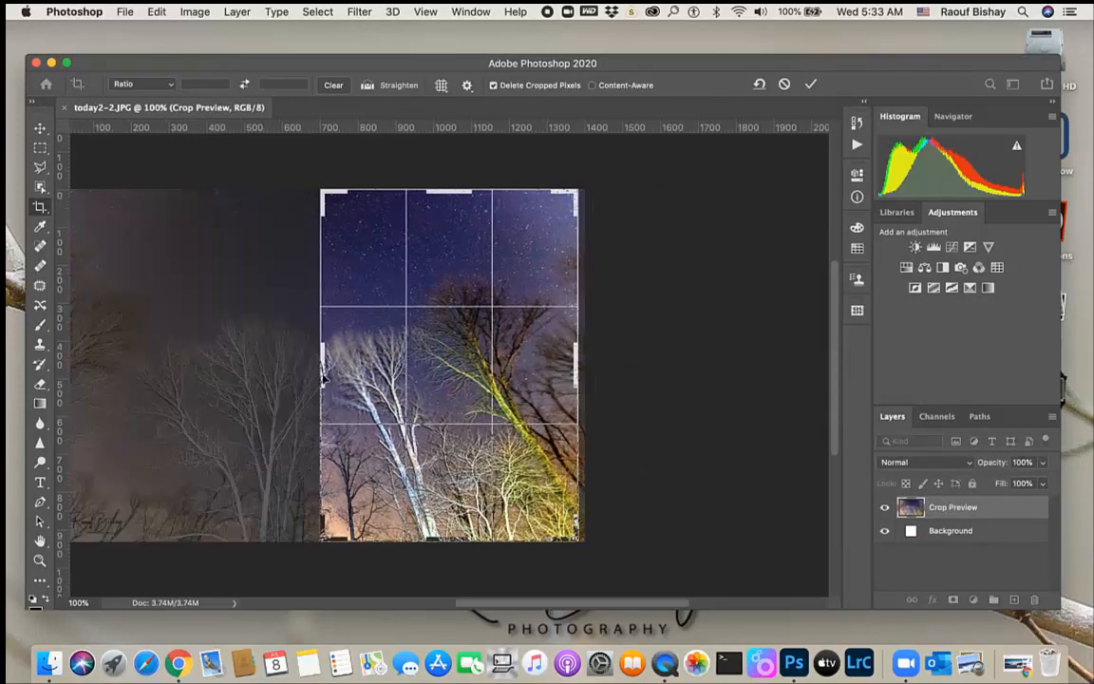
pyautogui.moveTo(324, 377); pyautogui.dragTo(323, 373)
pyautogui.moveTo(449, 191); pyautogui.dragTo(447, 211)
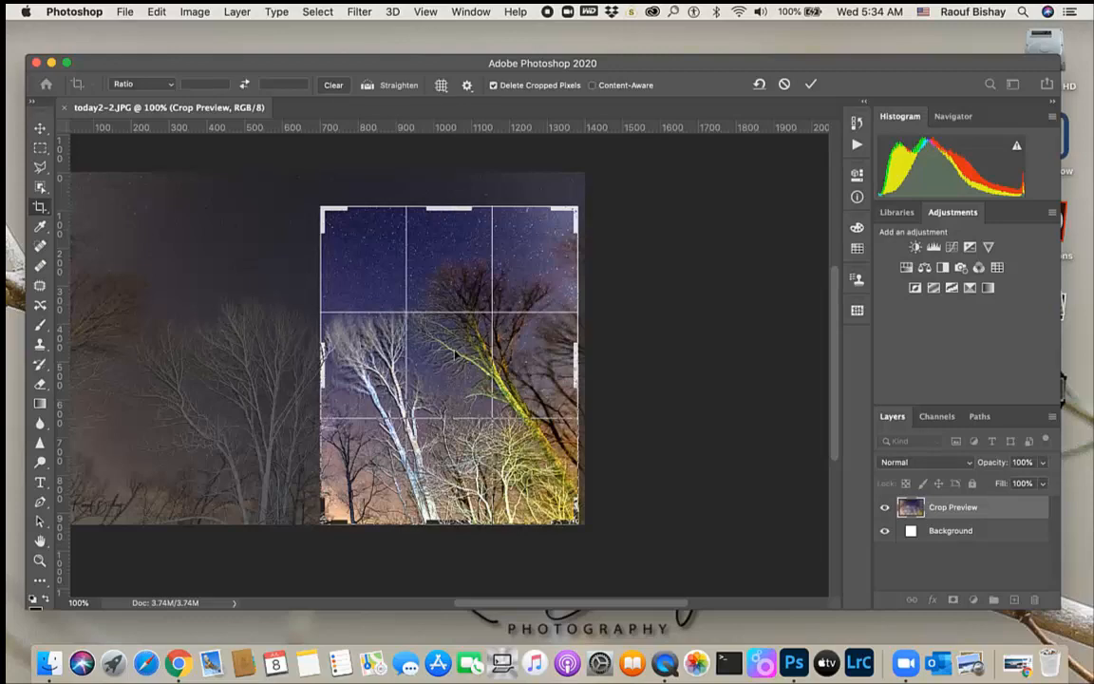
pyautogui.press('Return')
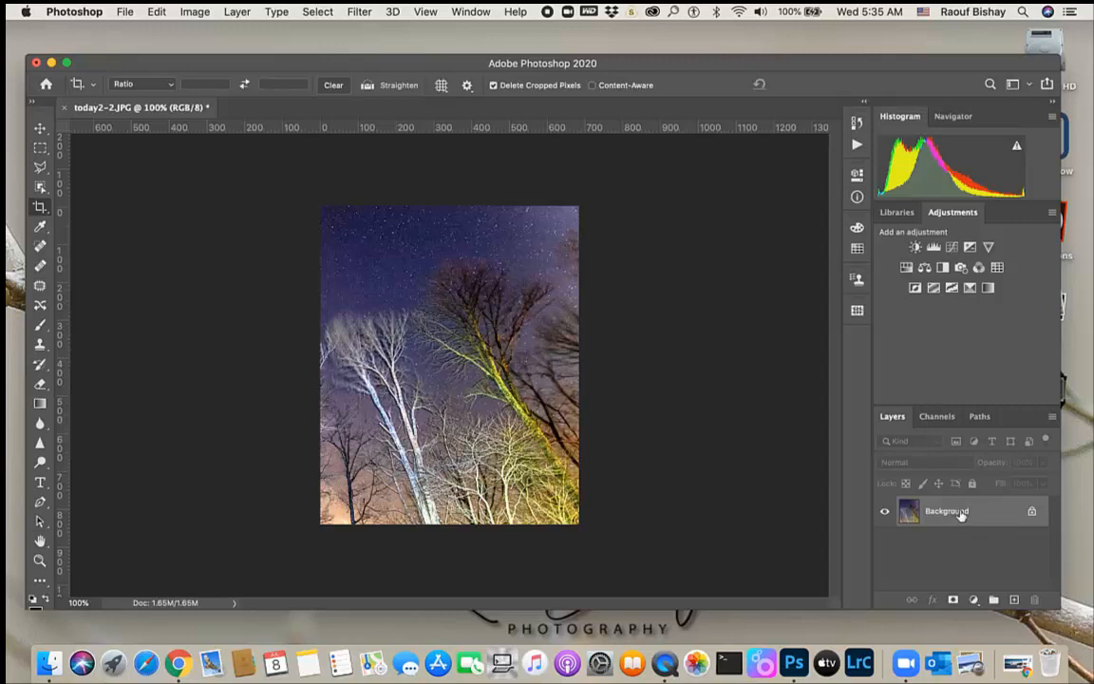
# Duplicate the Background layer
pyautogui.moveTo(961, 514); pyautogui.dragTo(1013, 600)
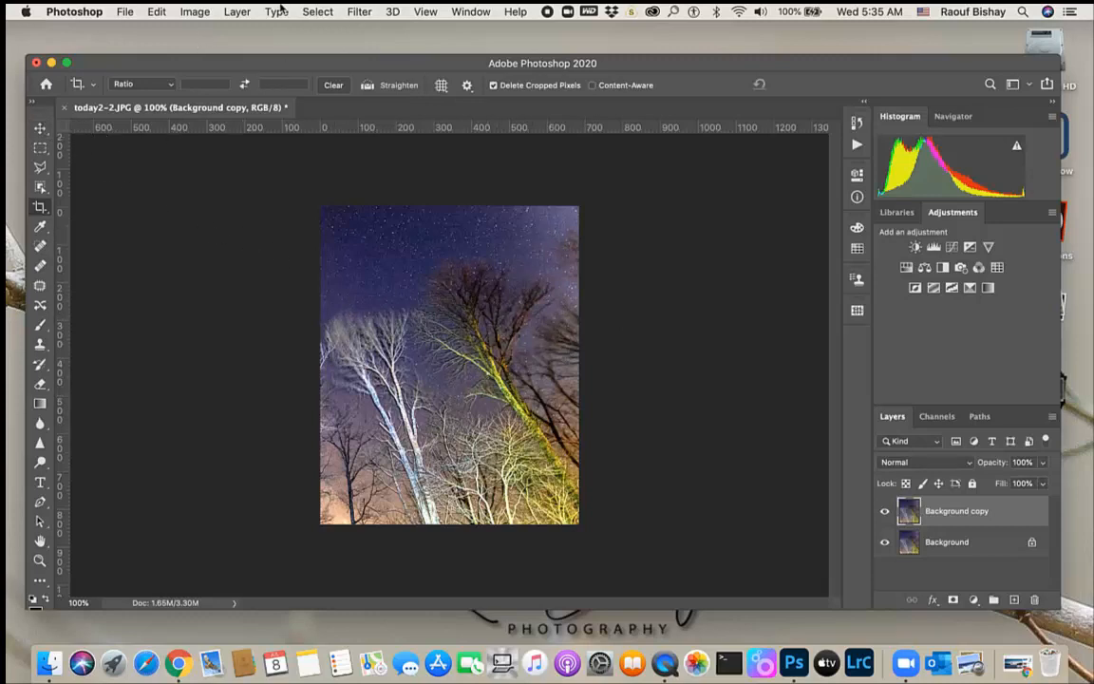
# Try adding 2 inches of relative canvas to the width and height, then undo it
pyautogui.click(198, 14)
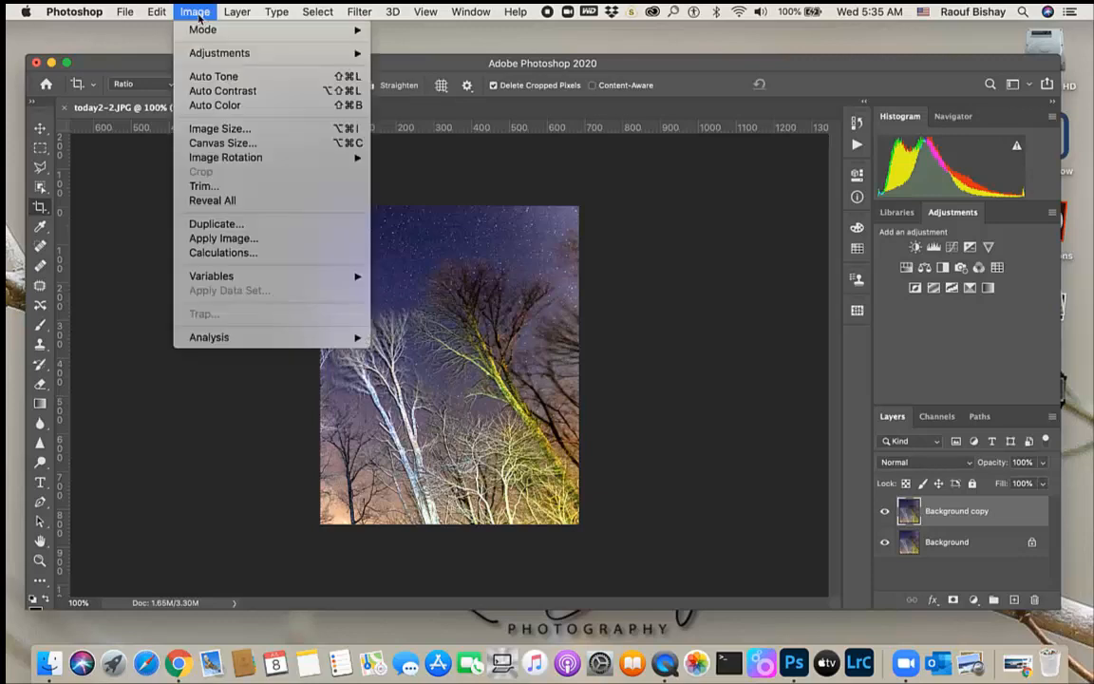
pyautogui.click(226, 144)
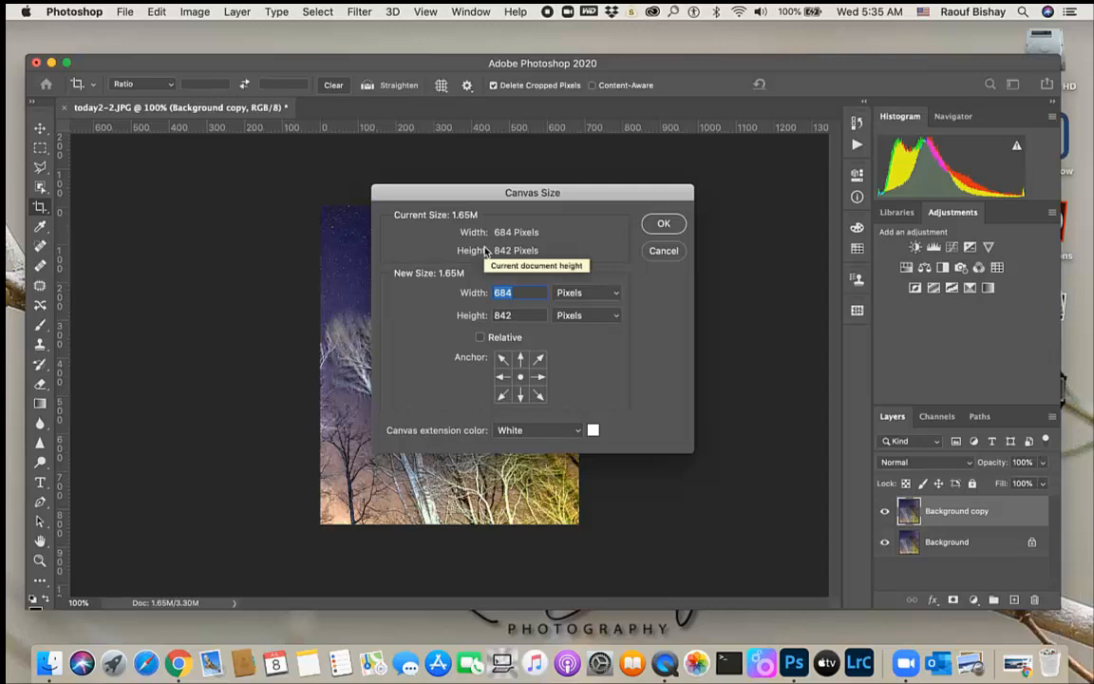
pyautogui.click(479, 340)
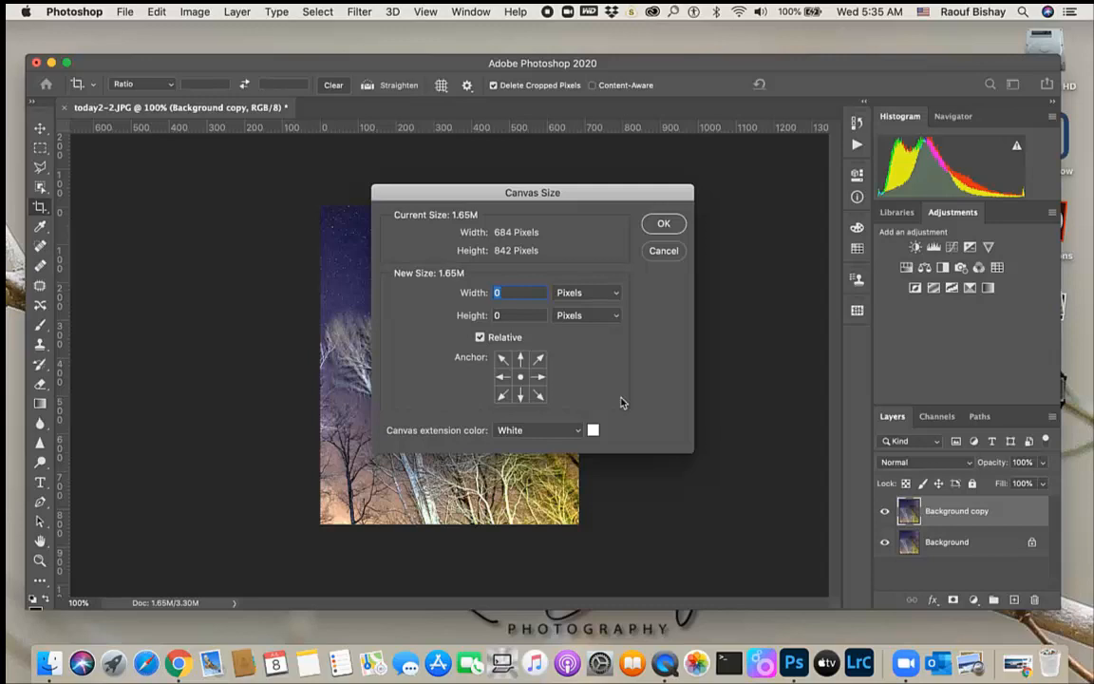
pyautogui.click(615, 296)
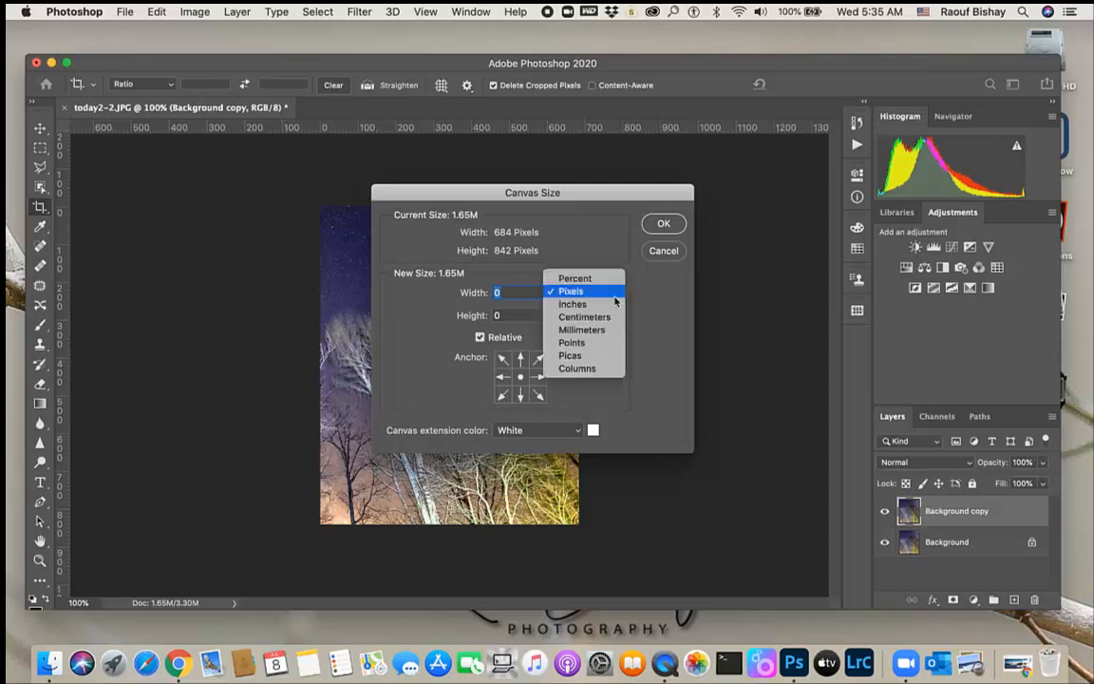
pyautogui.click(575, 304)
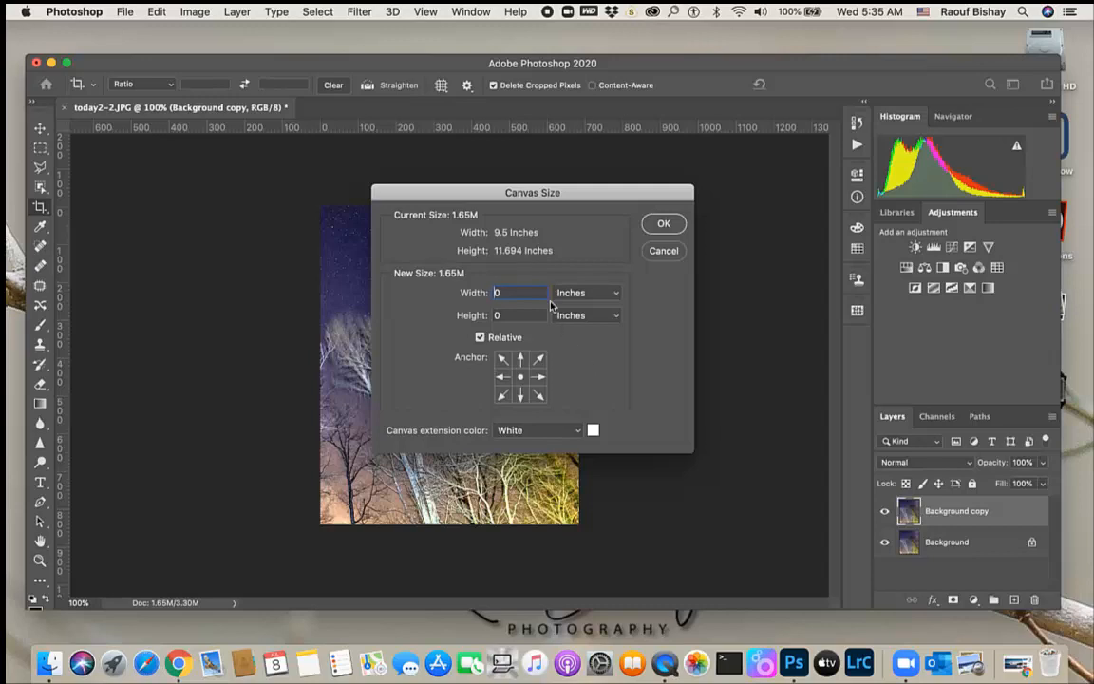
pyautogui.write('2')
pyautogui.press('Tab')
pyautogui.write('2')
pyautogui.click(663, 226)
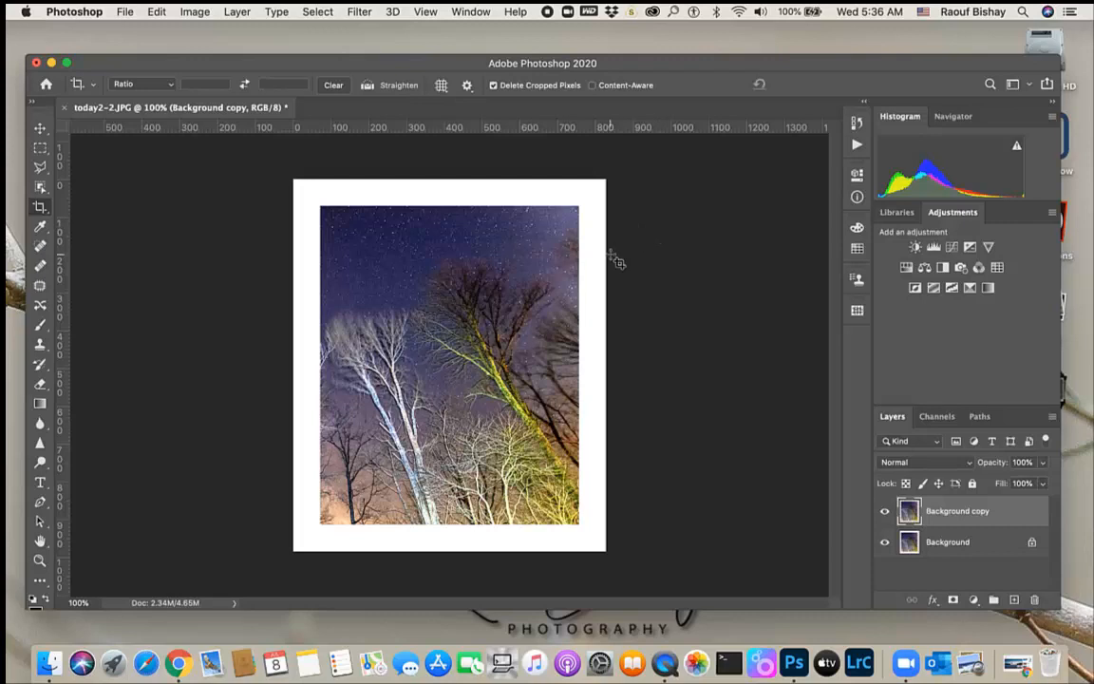
pyautogui.press('super')
pyautogui.press('super+z')
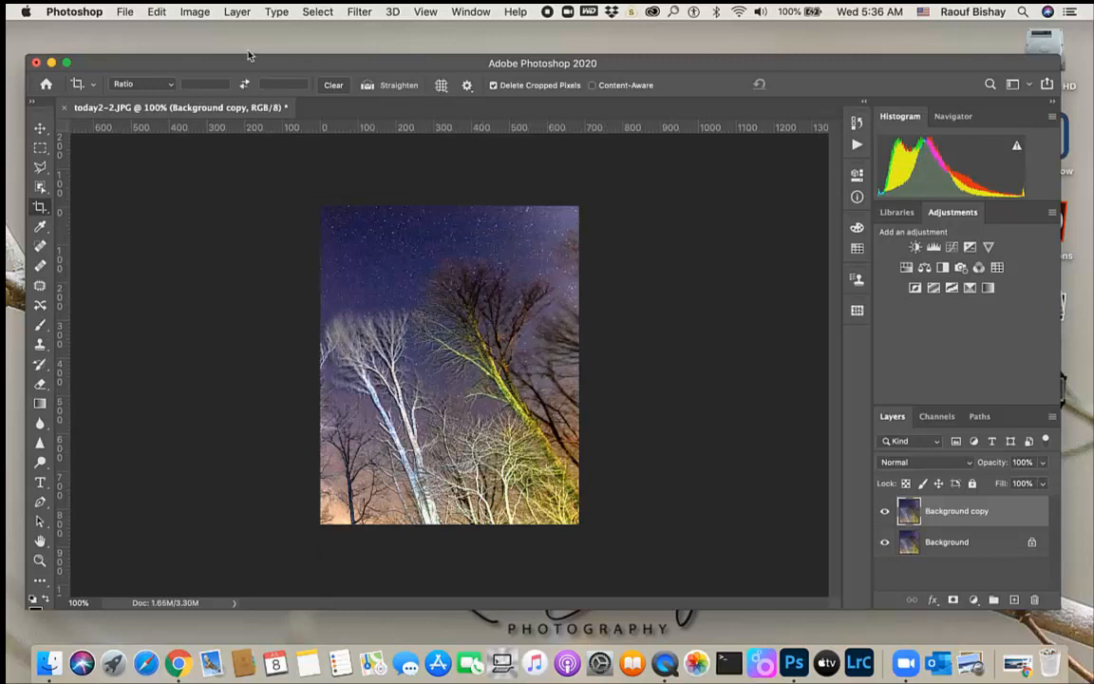
# Extend the canvas width to 200 percent, non-relative, anchored on the left with White extension color
pyautogui.click(194, 13)
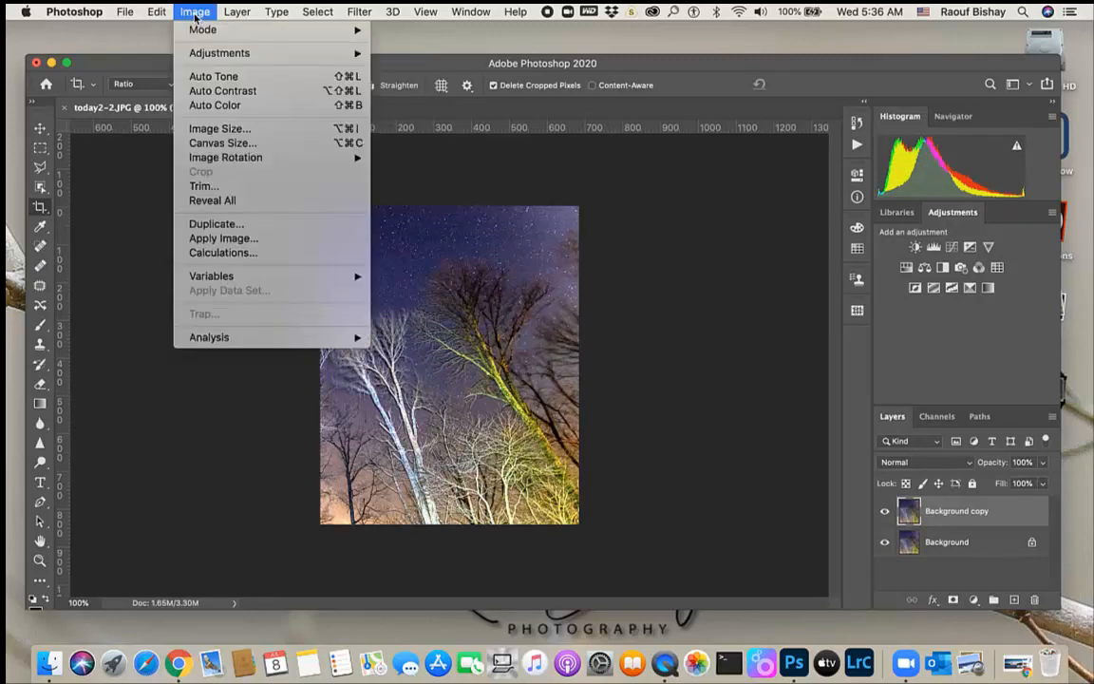
pyautogui.click(236, 143)
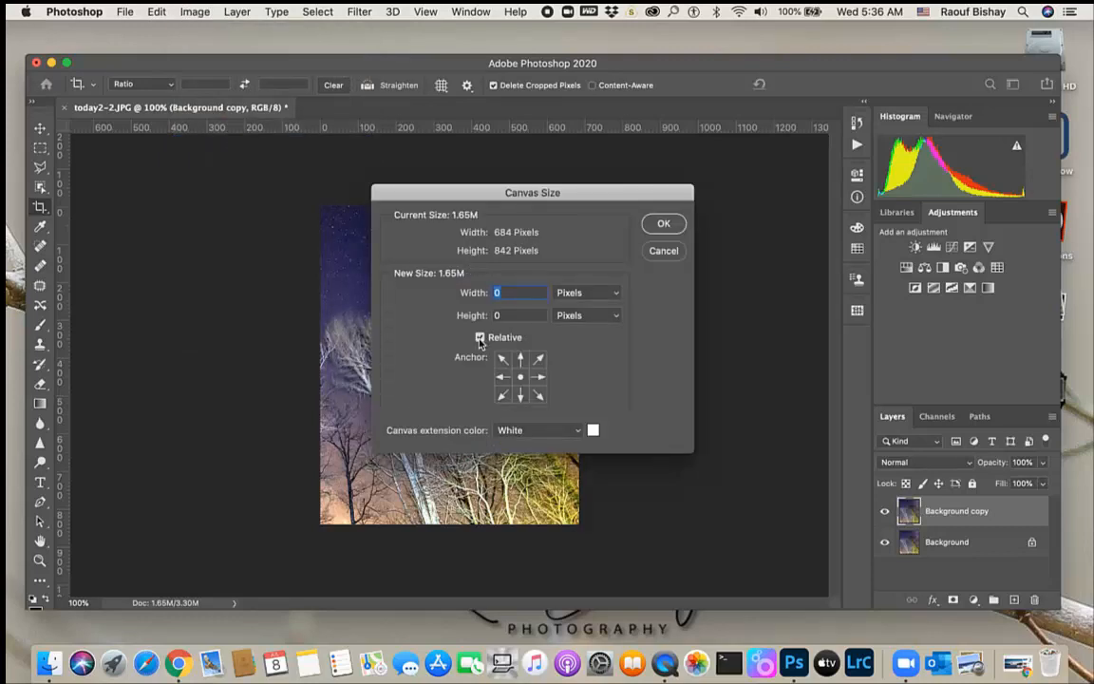
pyautogui.click(480, 339)
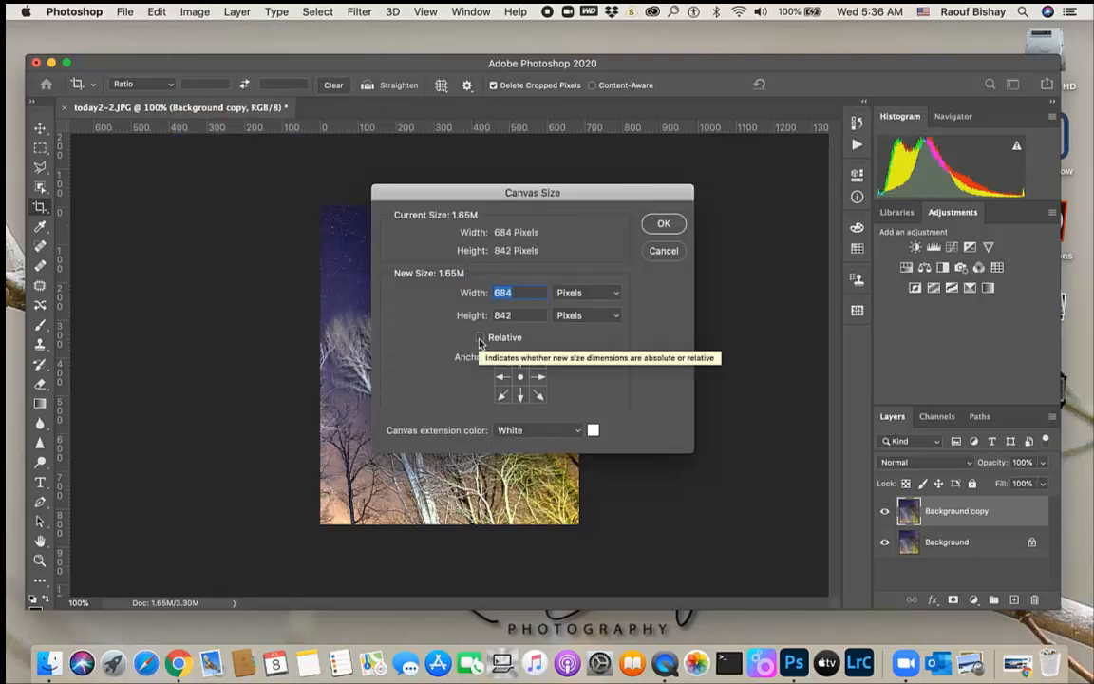
pyautogui.click(615, 295)
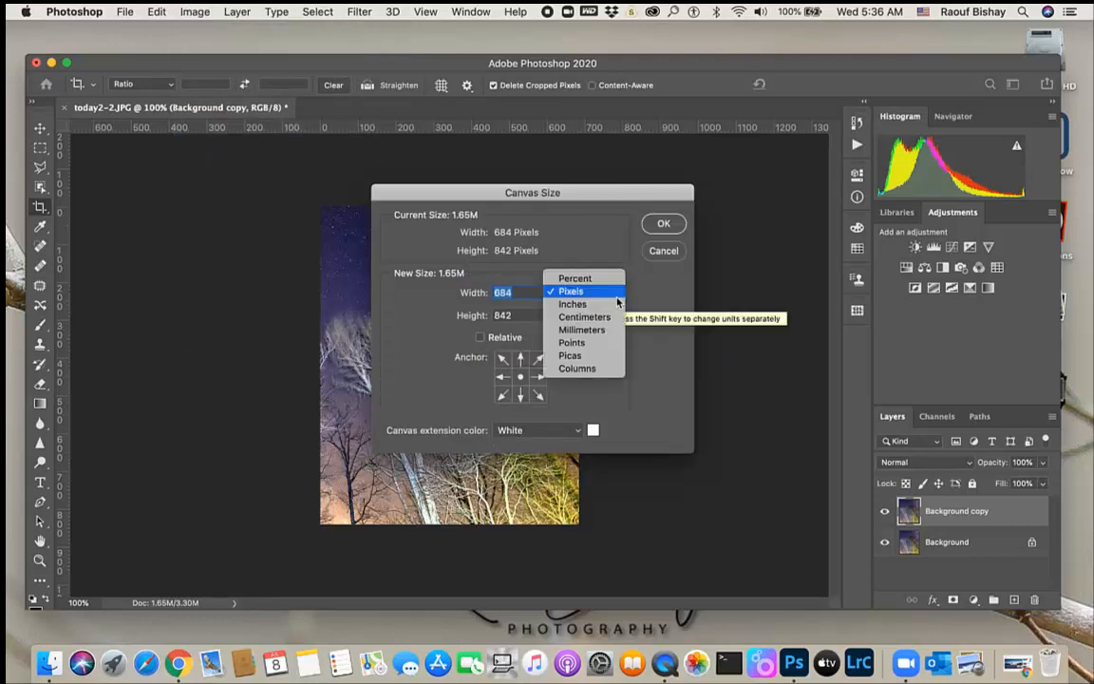
pyautogui.click(574, 278)
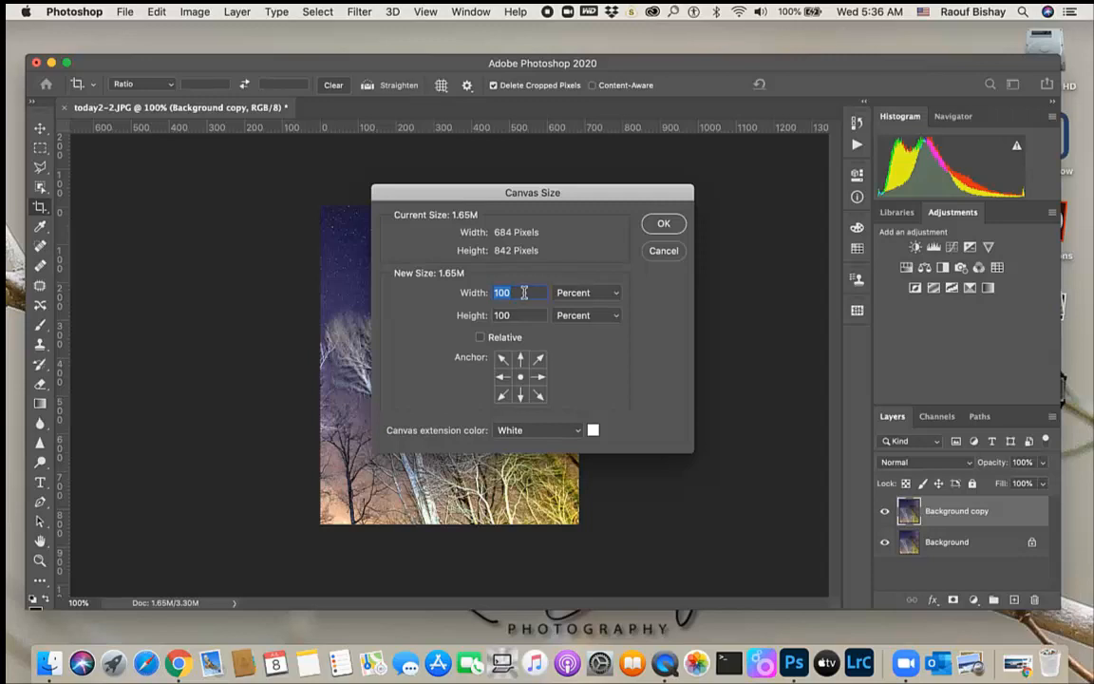
pyautogui.write('200')
pyautogui.click(508, 378)
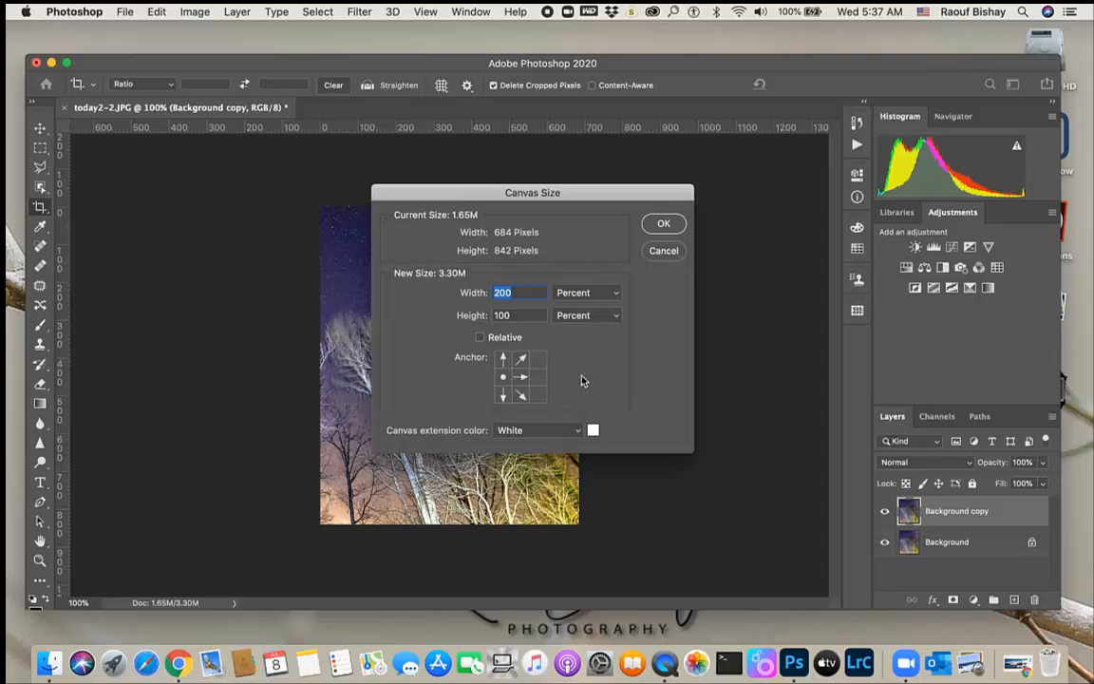
pyautogui.click(578, 435)
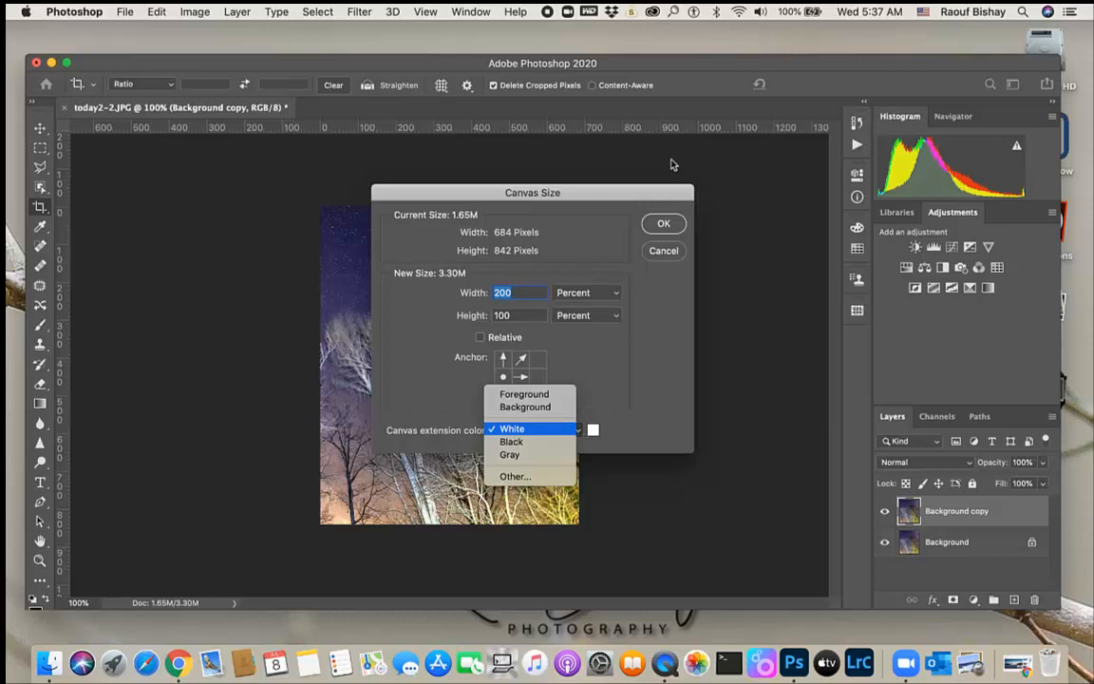
pyautogui.click(665, 228)
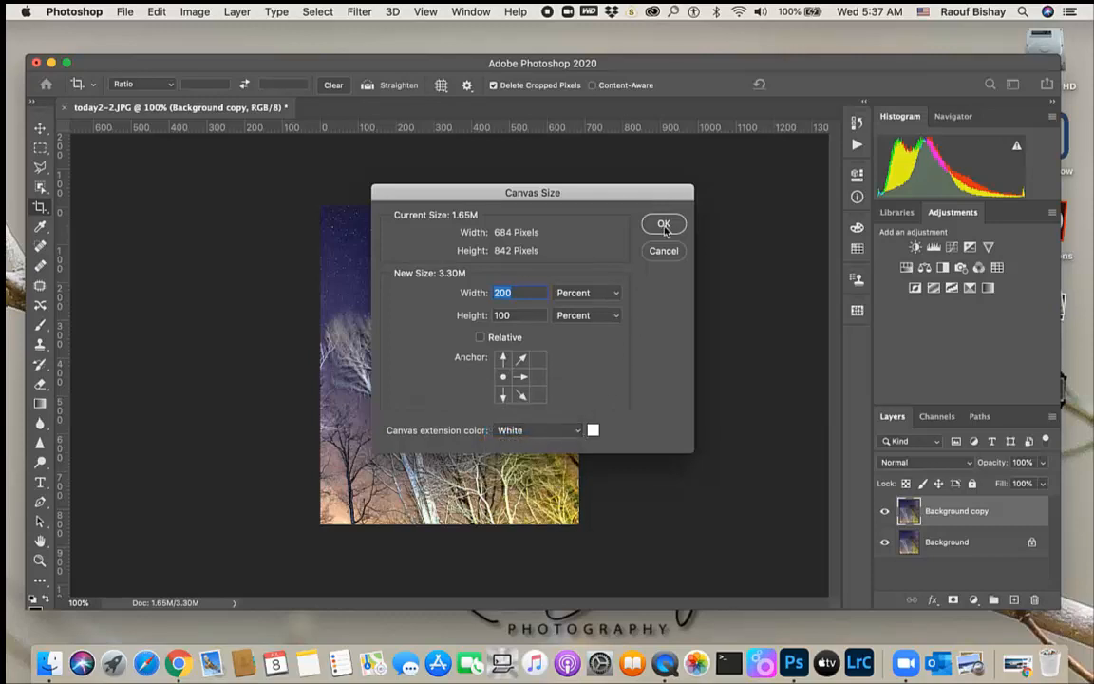
pyautogui.click(663, 225)
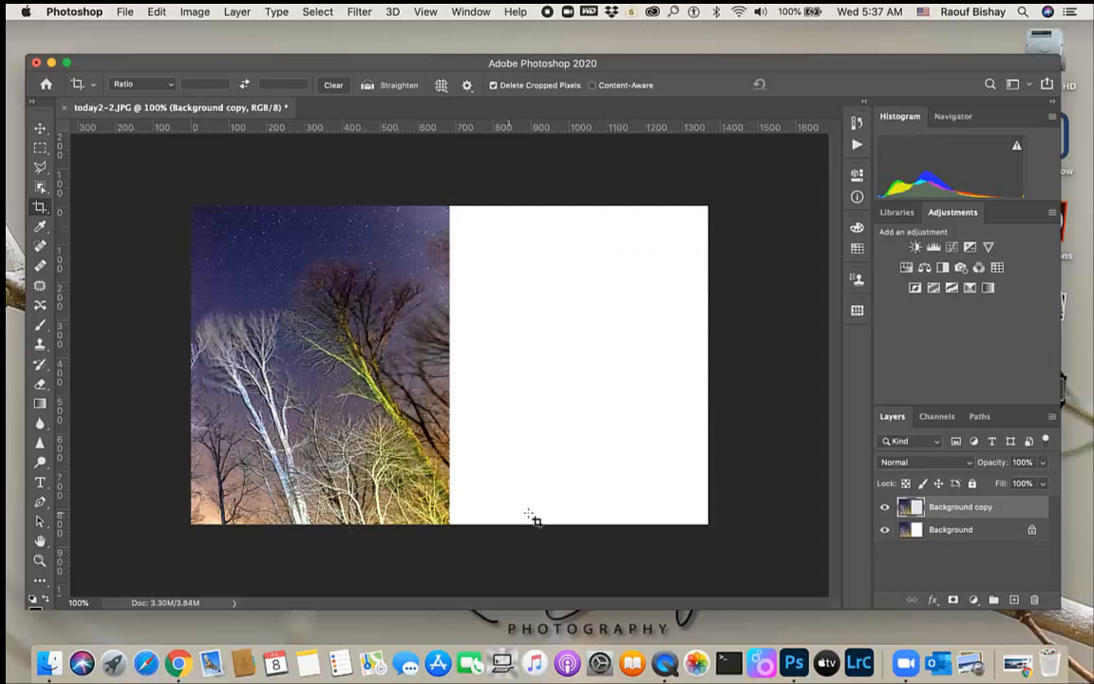
# Move the duplicated layer into the empty right half of the canvas
pyautogui.click(41, 132)
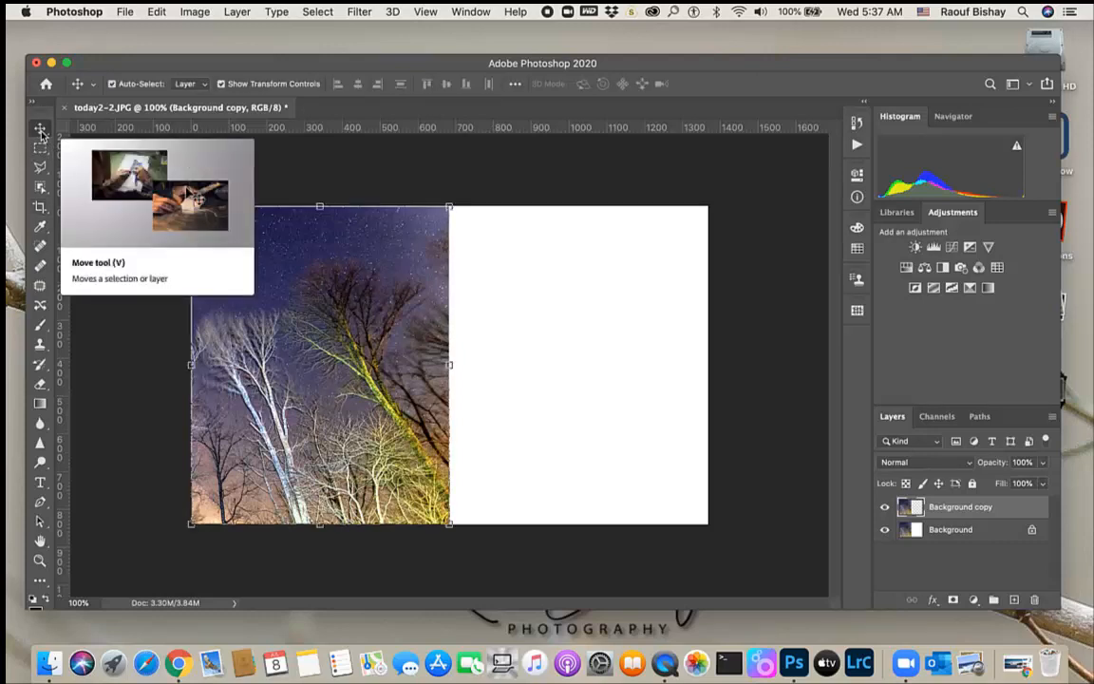
pyautogui.click(316, 337)
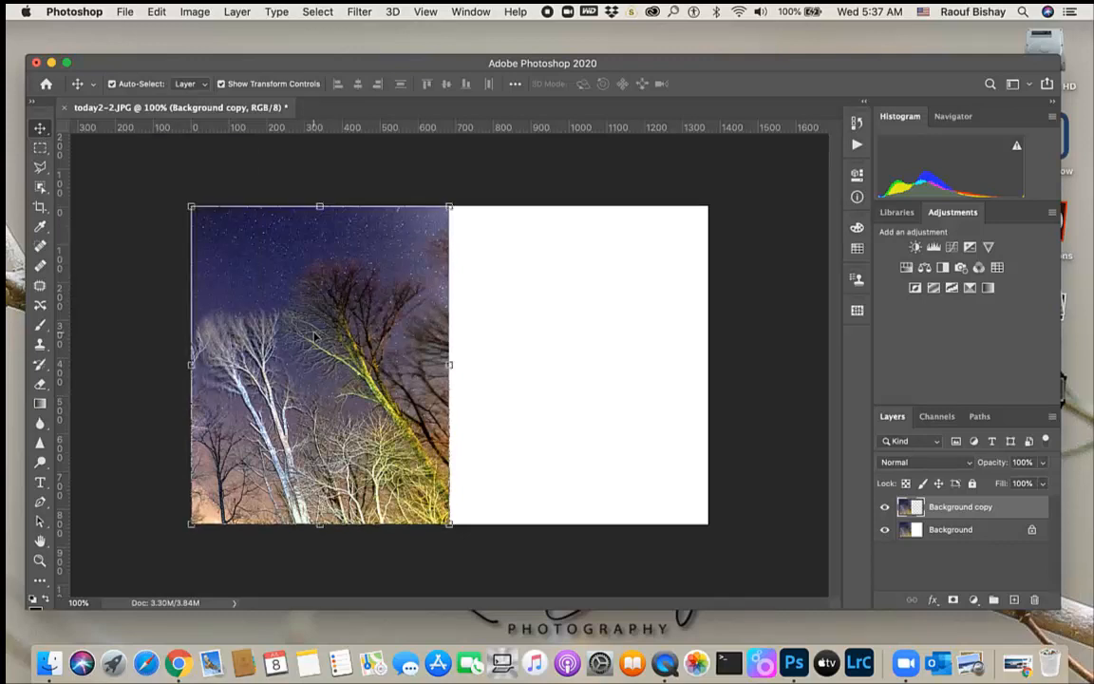
pyautogui.moveTo(315, 336); pyautogui.dragTo(573, 342)
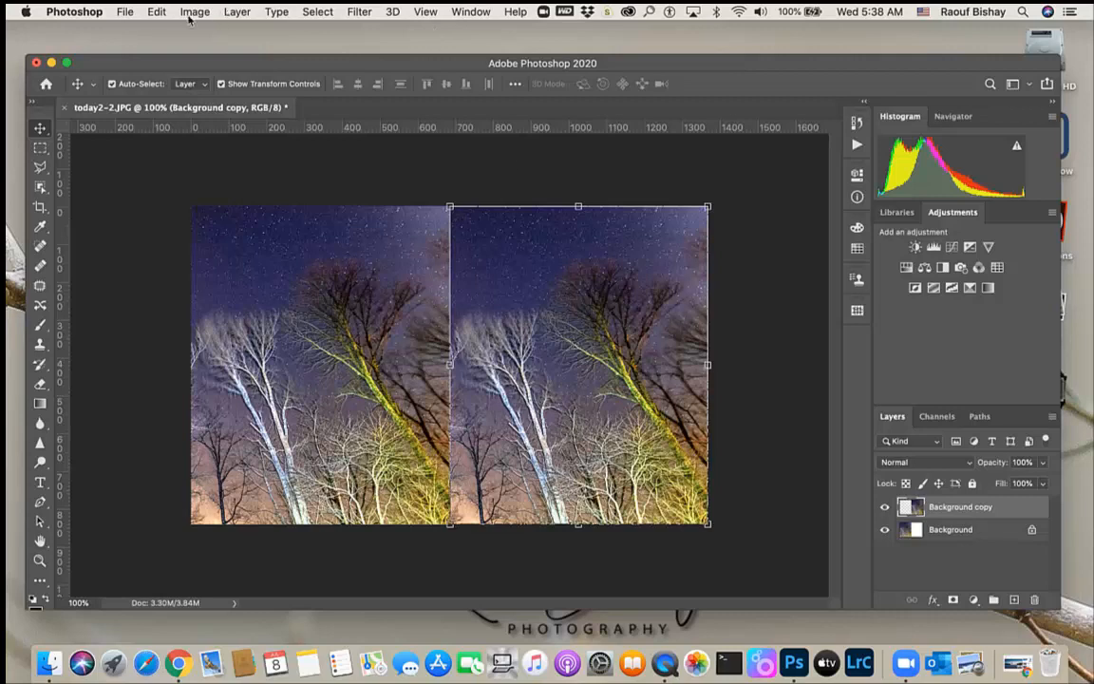
# Flip the duplicated layer horizontally to mirror the left half
pyautogui.click(156, 11)
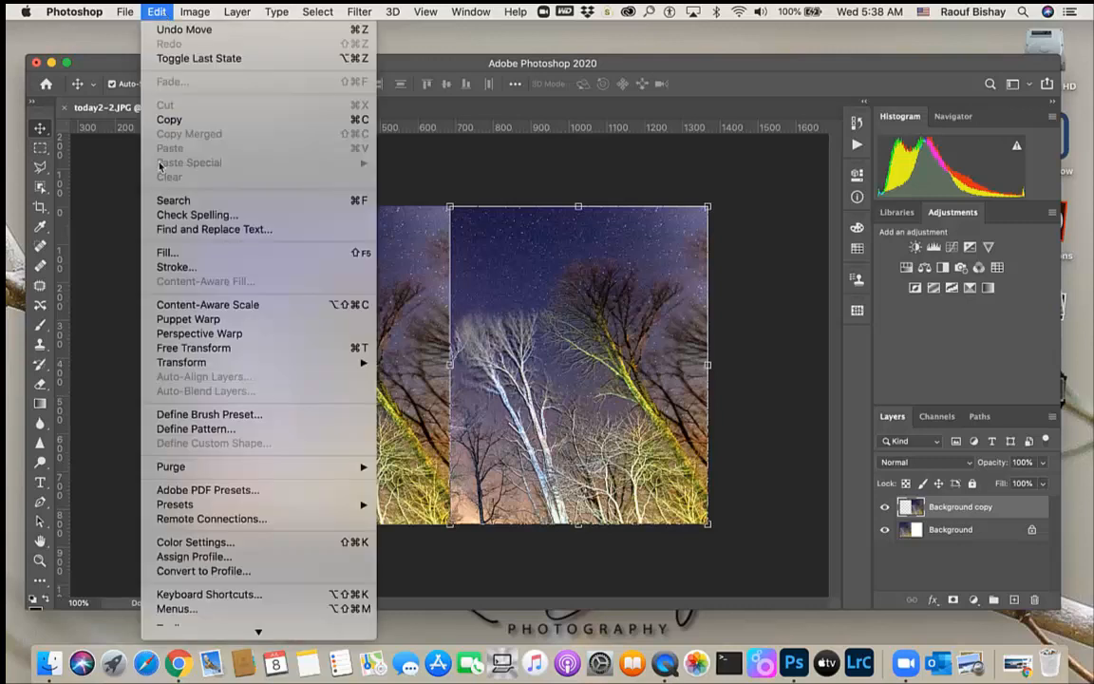
pyautogui.moveTo(191, 363)
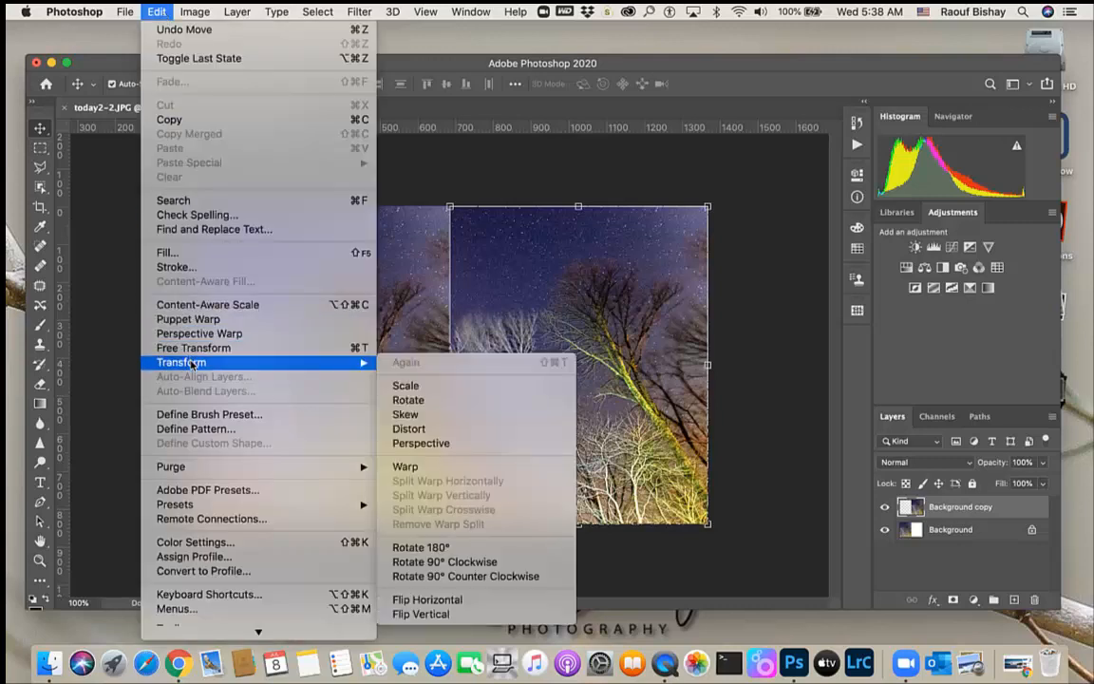
pyautogui.click(463, 603)
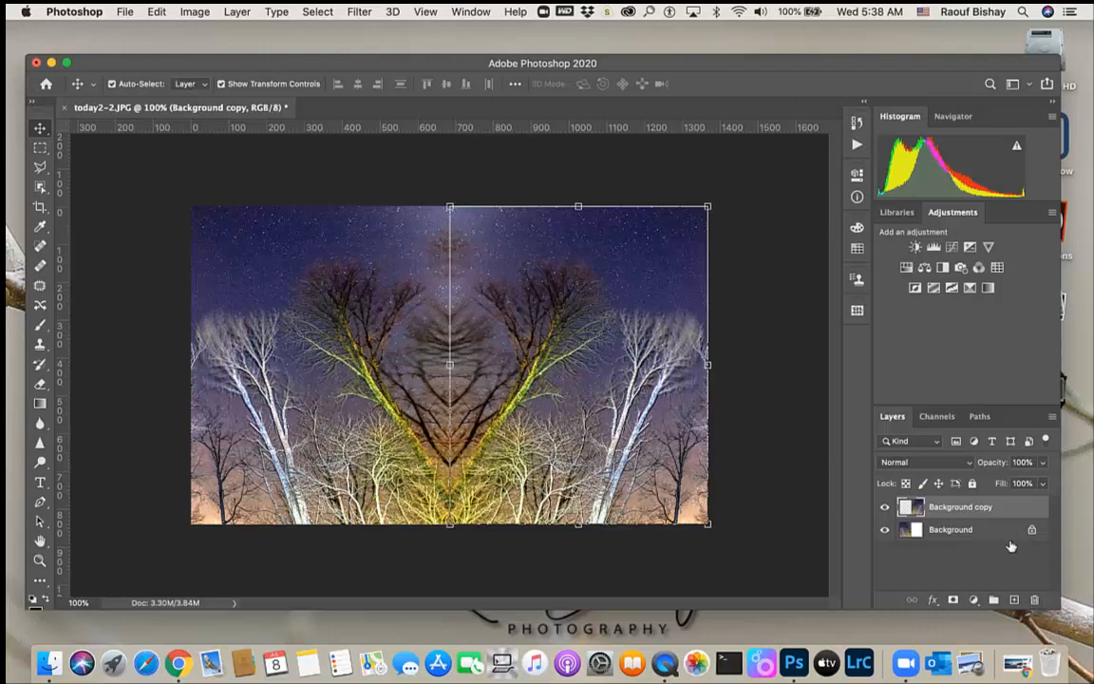
# Flatten the image and duplicate the resulting Background layer
pyautogui.click(237, 12)
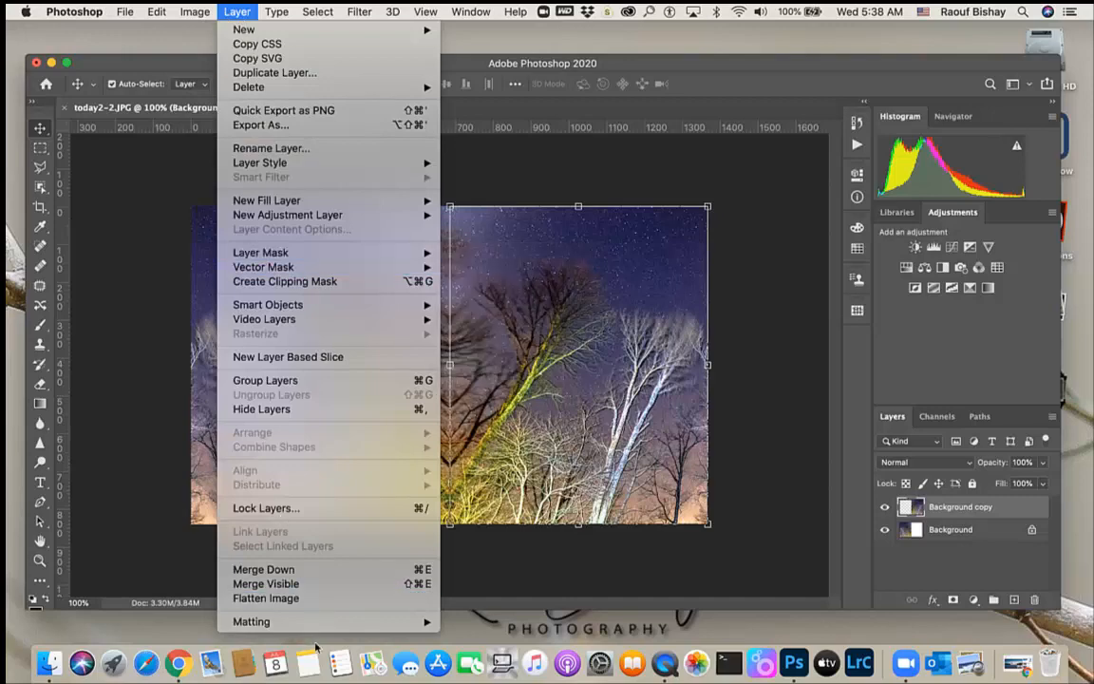
pyautogui.click(301, 573)
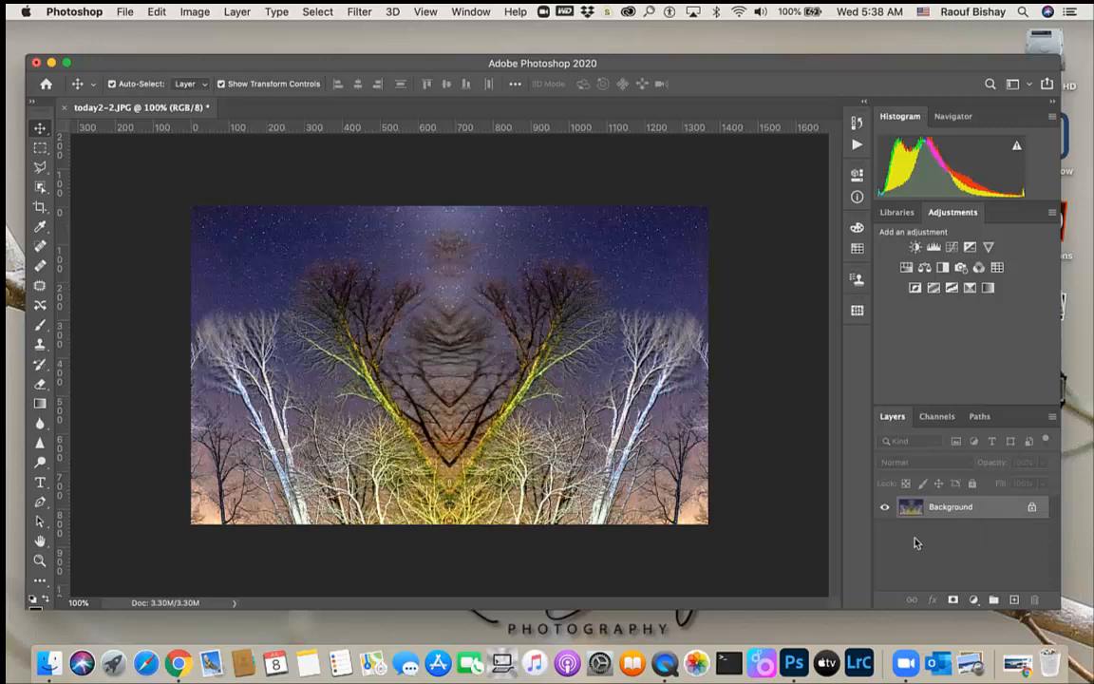
pyautogui.moveTo(979, 511); pyautogui.dragTo(1015, 602)
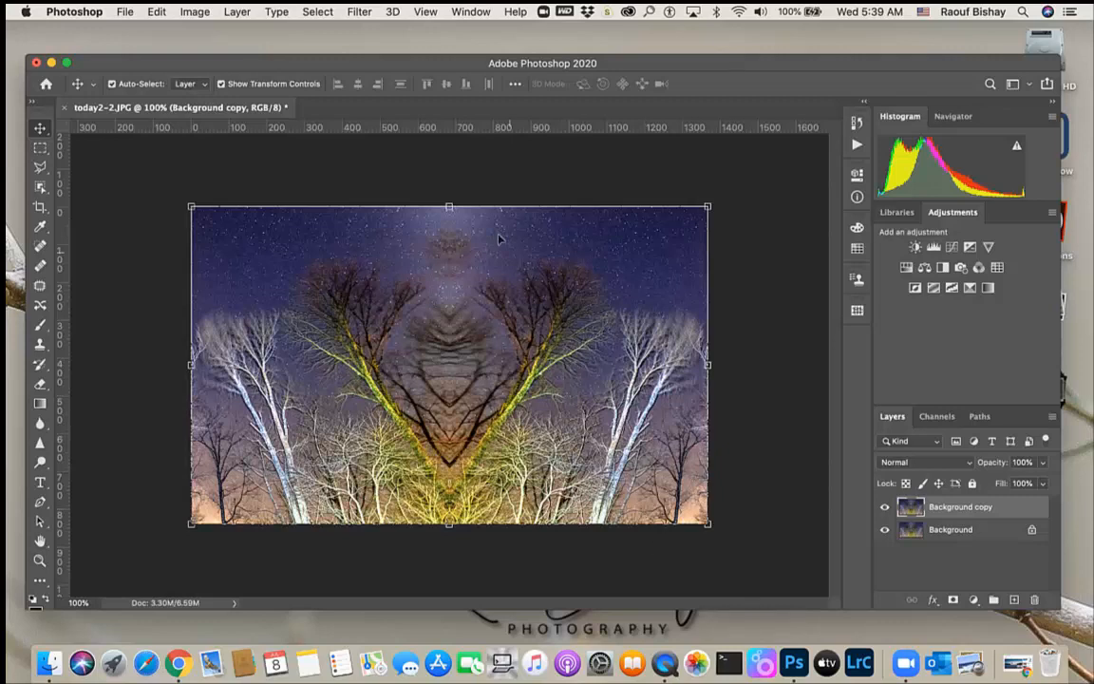
# Extend the canvas height to 200 percent, non-relative, anchored at the top centre
pyautogui.click(195, 11)
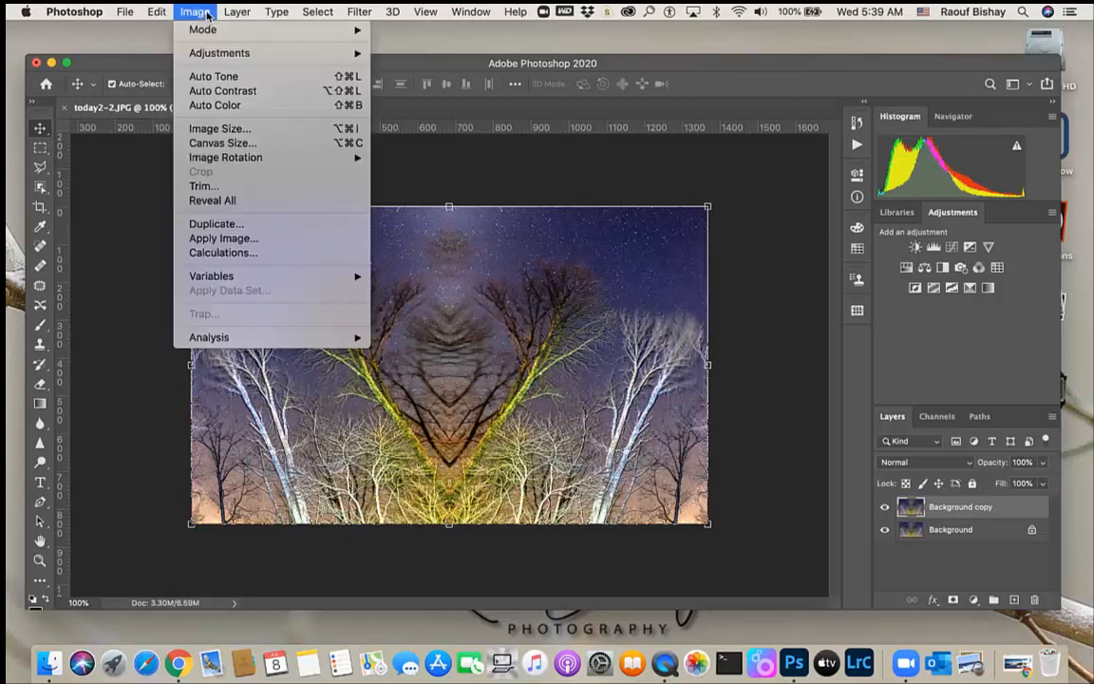
pyautogui.click(215, 145)
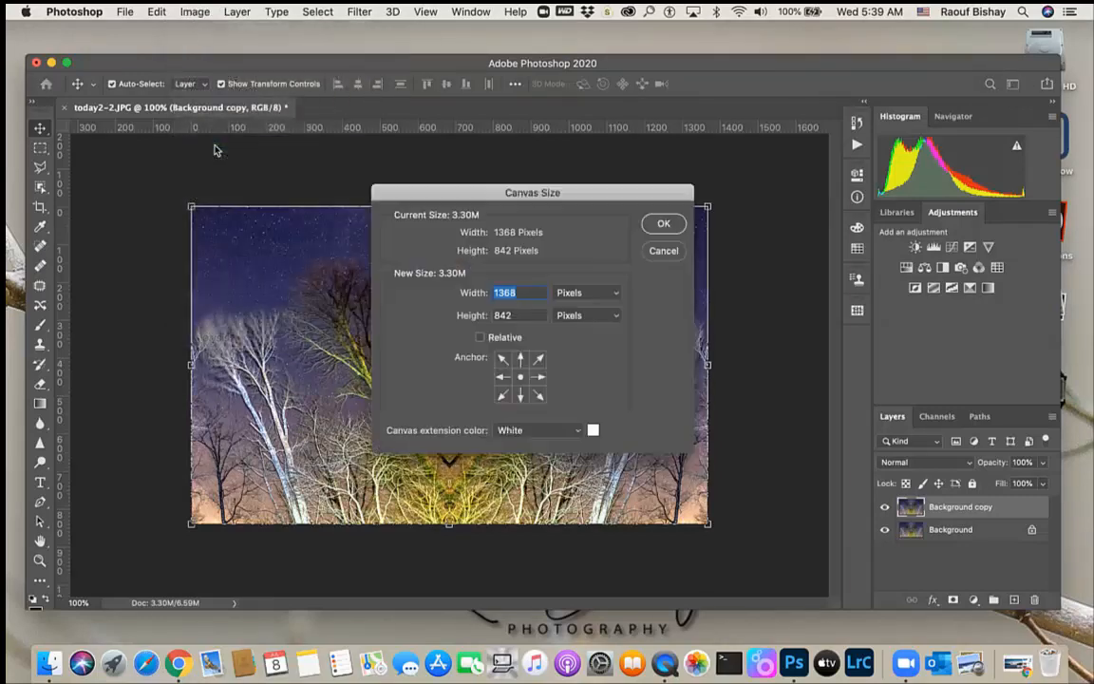
pyautogui.click(615, 294)
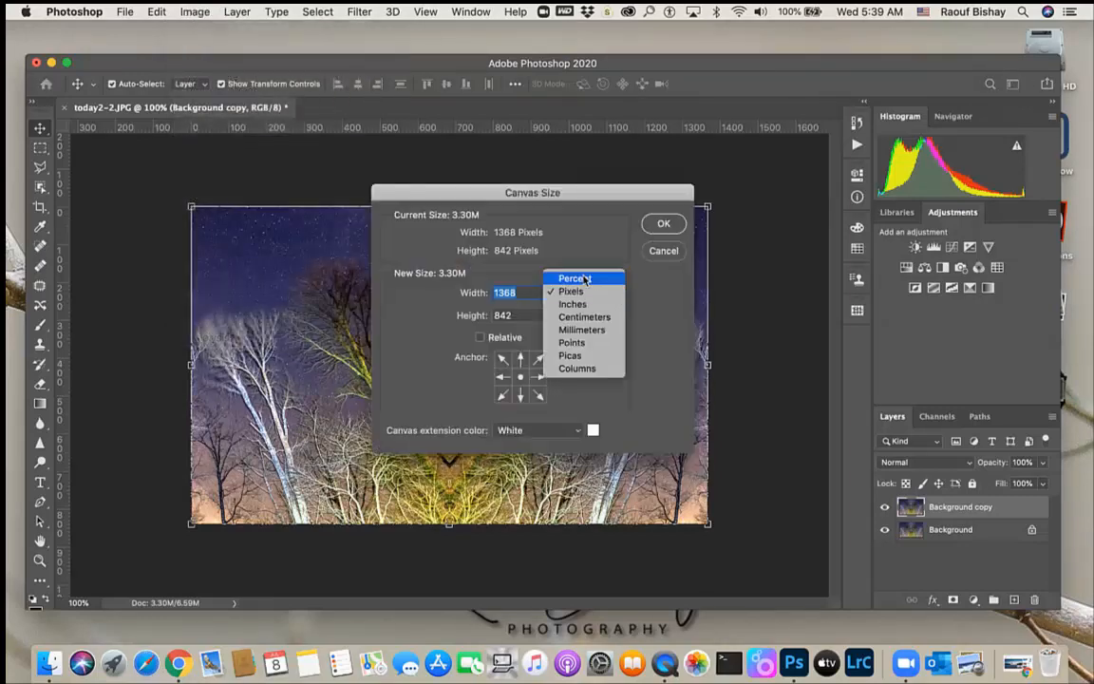
pyautogui.click(586, 278)
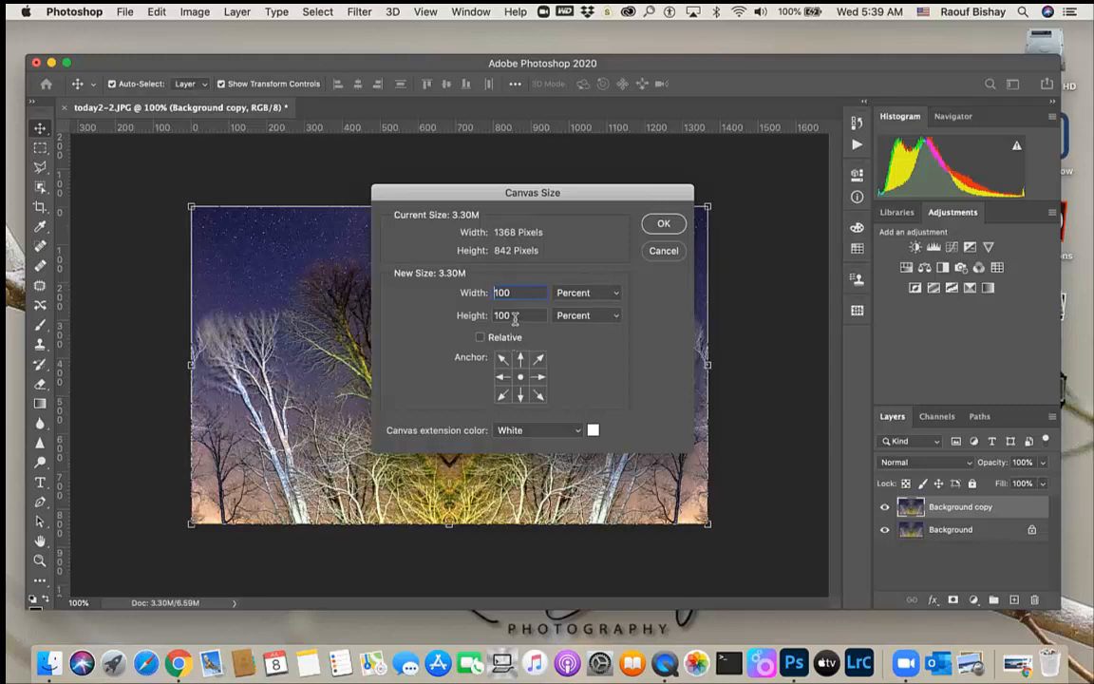
pyautogui.press('Tab')
pyautogui.write('2')
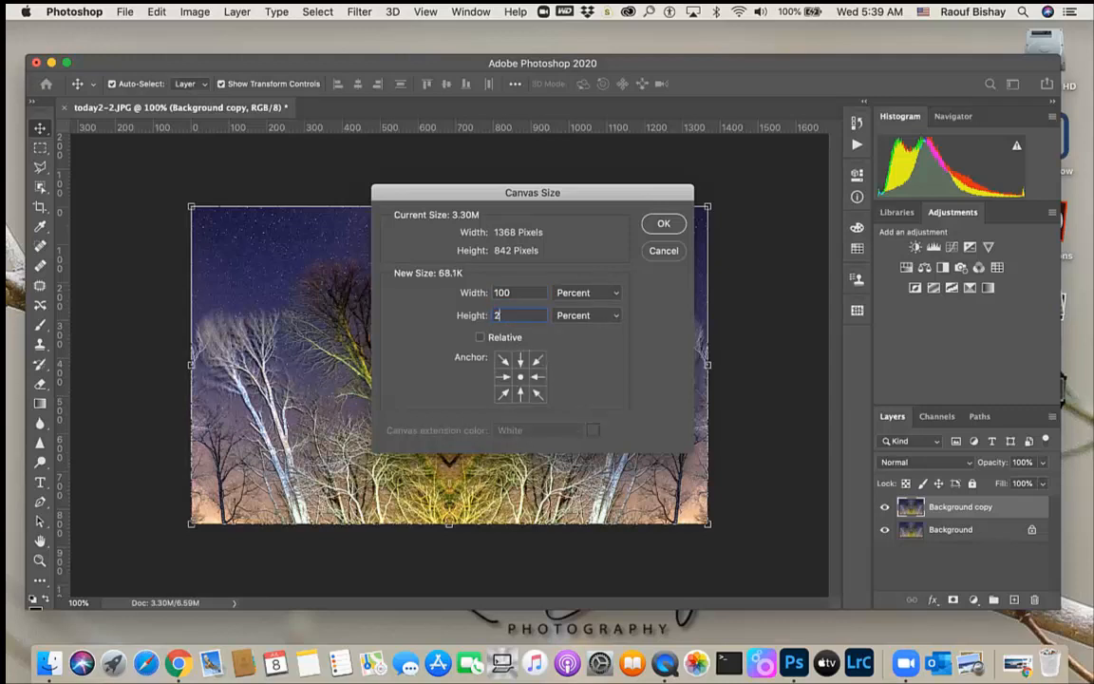
pyautogui.write('00')
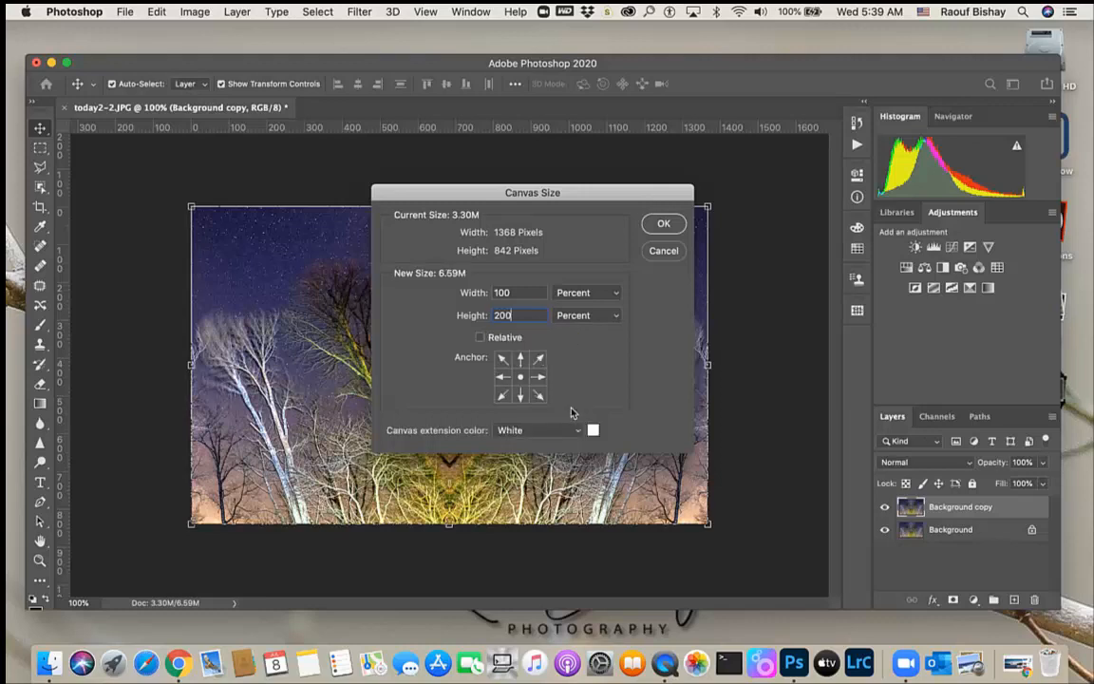
pyautogui.click(521, 361)
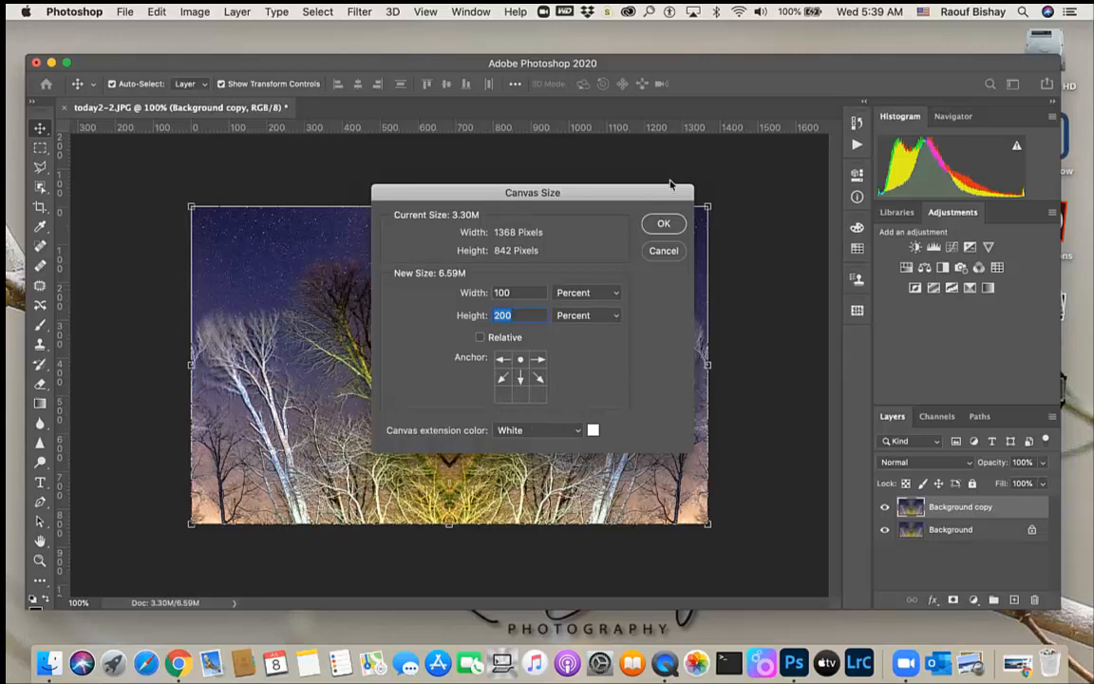
pyautogui.click(662, 225)
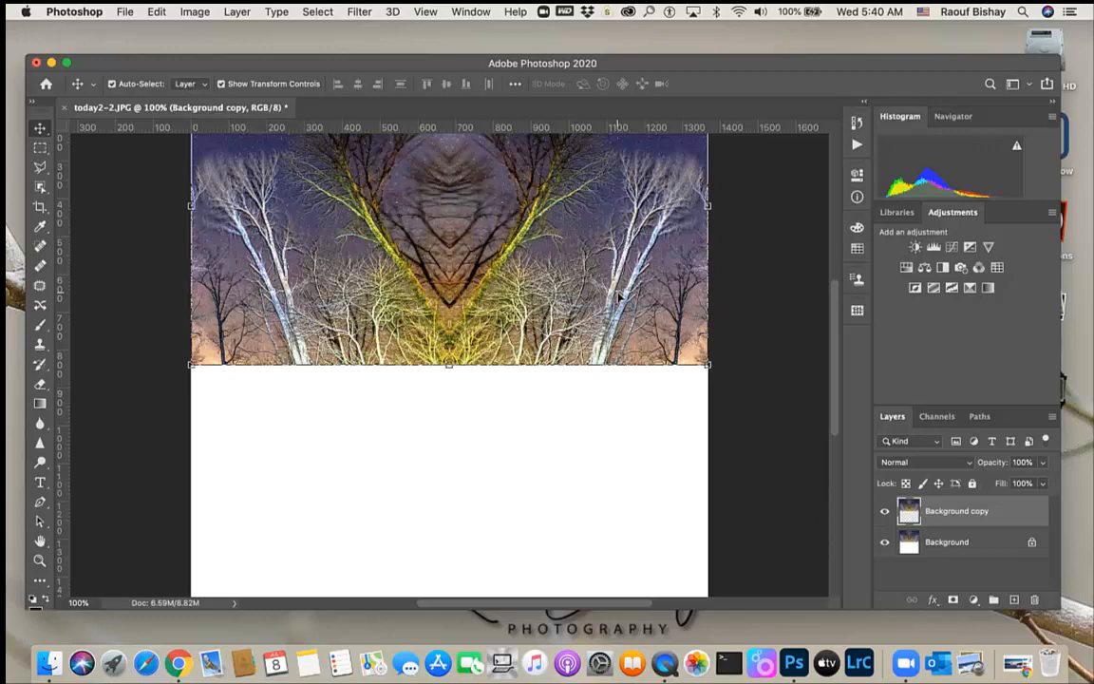
# Move the duplicated layer down into the empty lower half of the canvas
pyautogui.press('super+0')
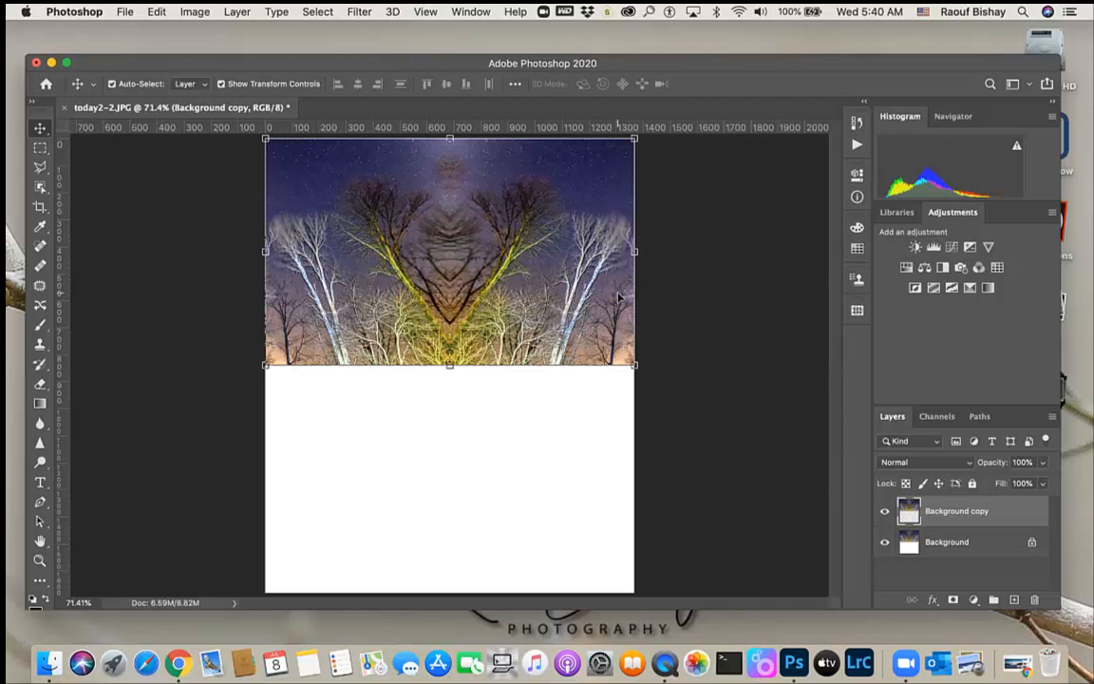
pyautogui.click(425, 12)
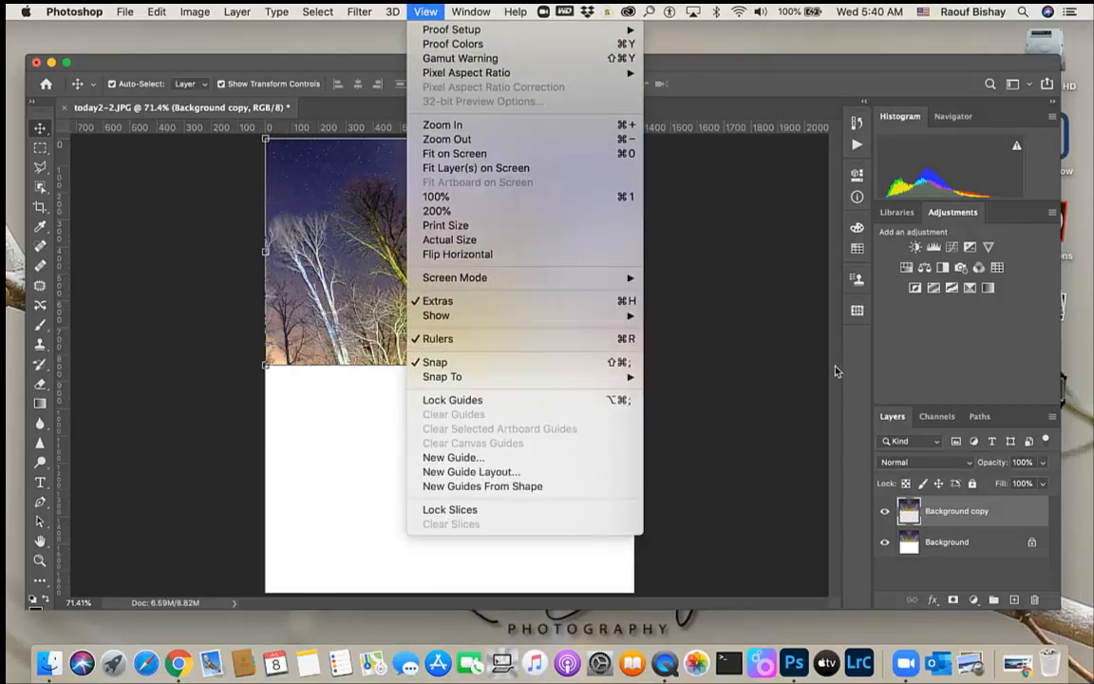
pyautogui.click(783, 344)
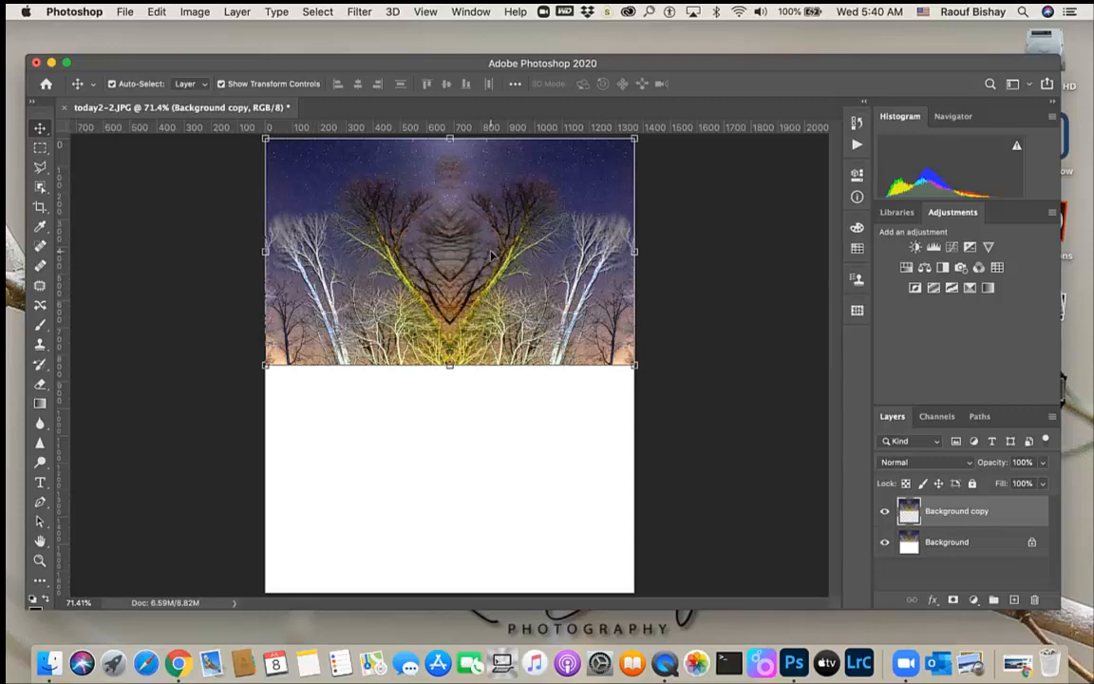
pyautogui.moveTo(491, 254); pyautogui.dragTo(517, 494)
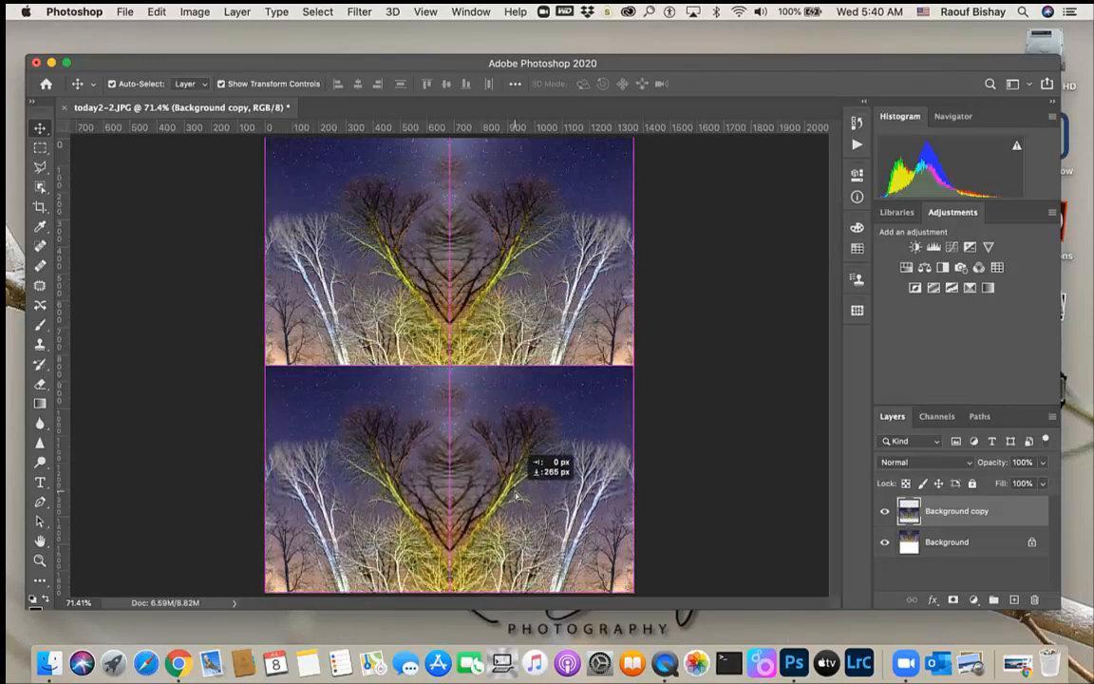
pyautogui.moveTo(517, 494); pyautogui.dragTo(516, 494)
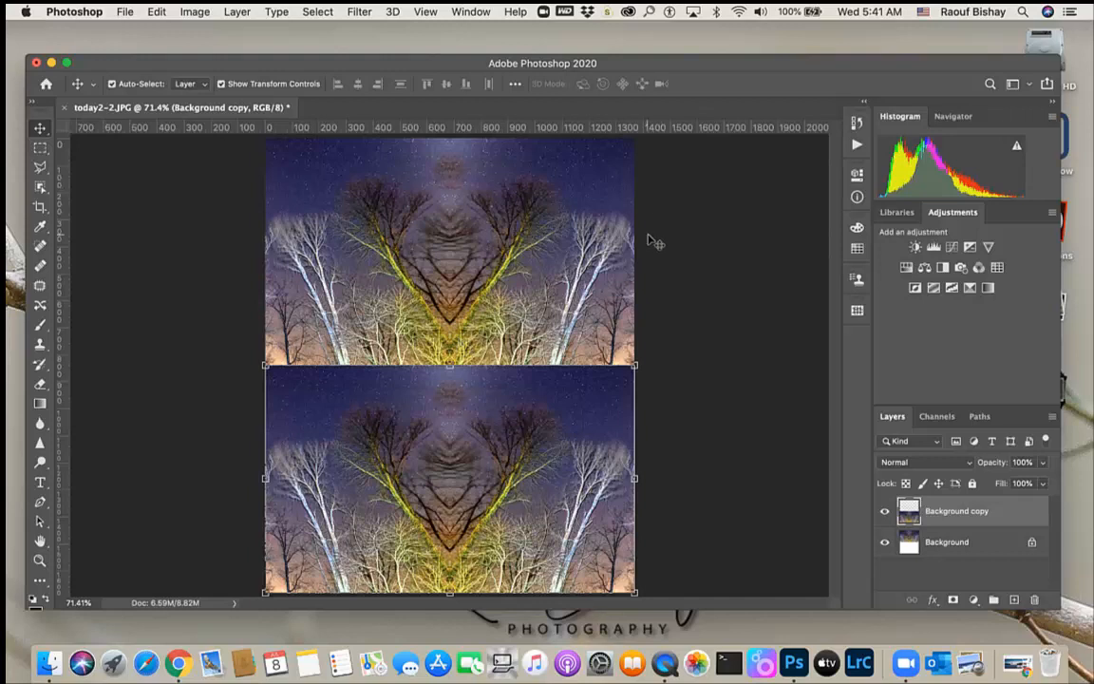
# Flip the duplicated layer vertically to mirror the upper half
pyautogui.click(158, 12)
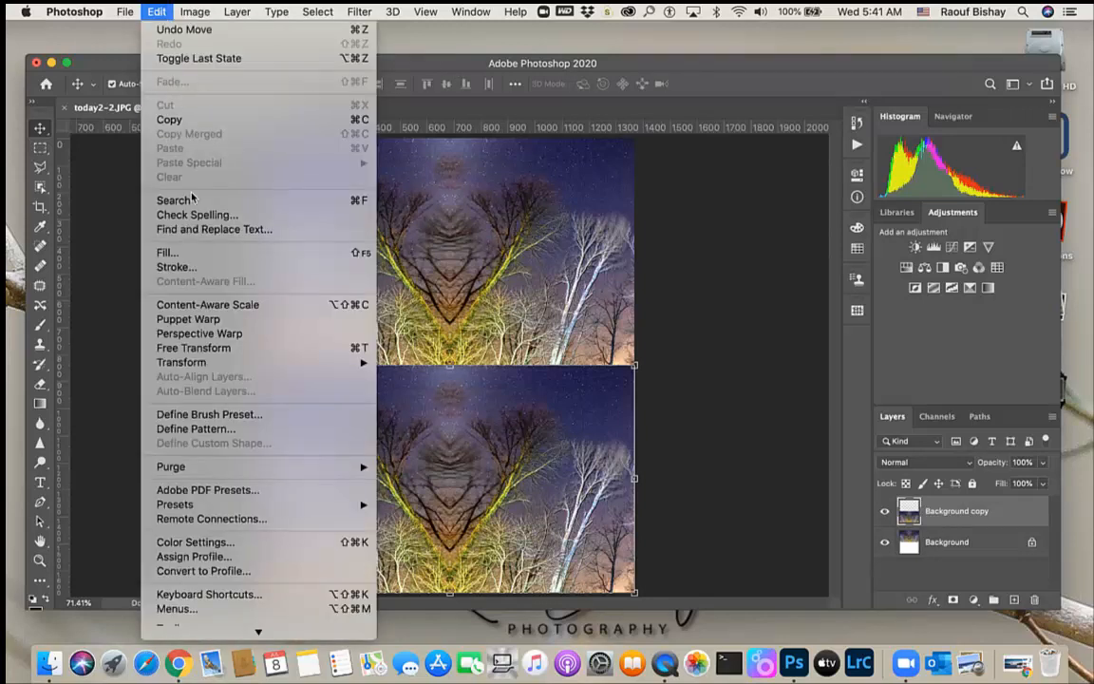
pyautogui.moveTo(215, 365)
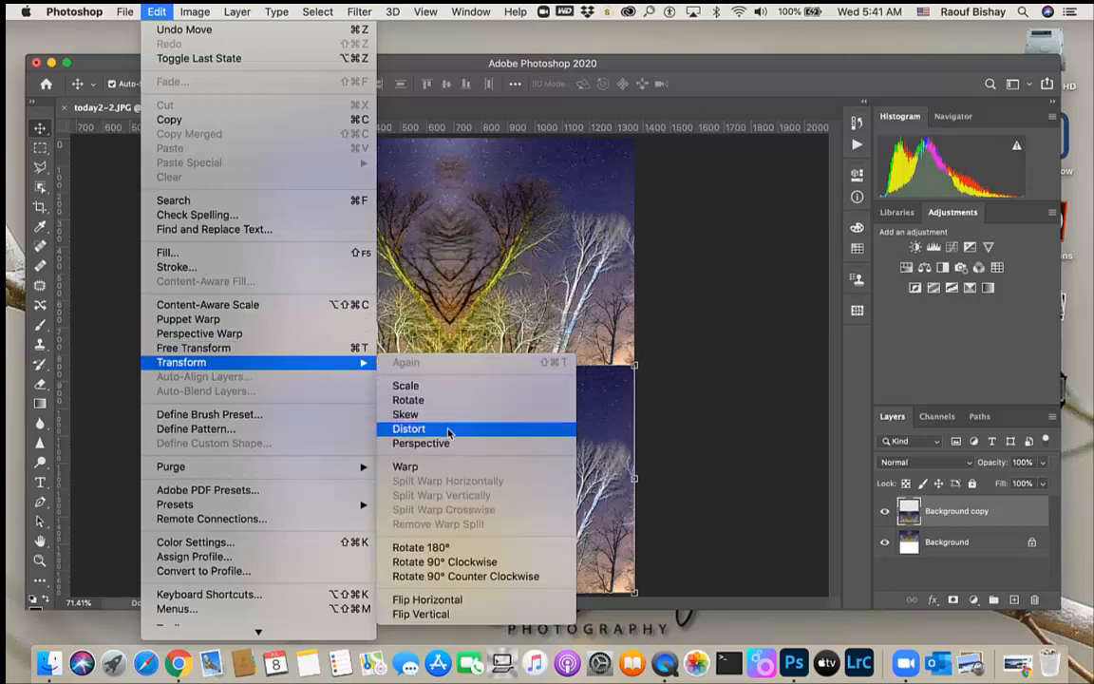
pyautogui.moveTo(237, 13)
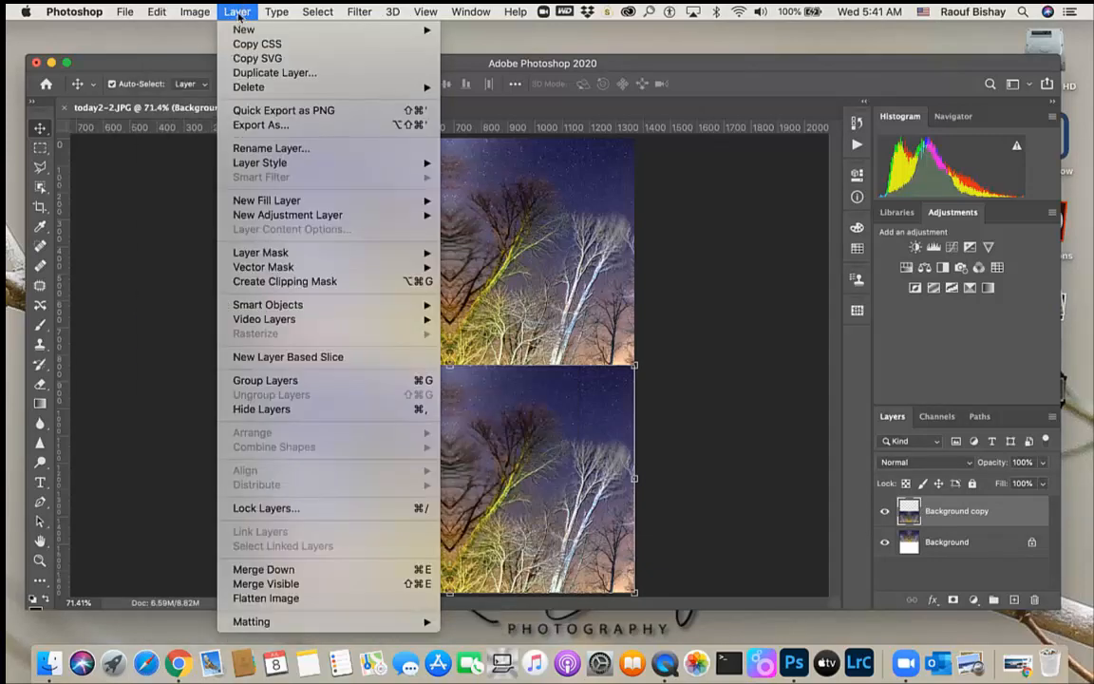
pyautogui.moveTo(156, 11)
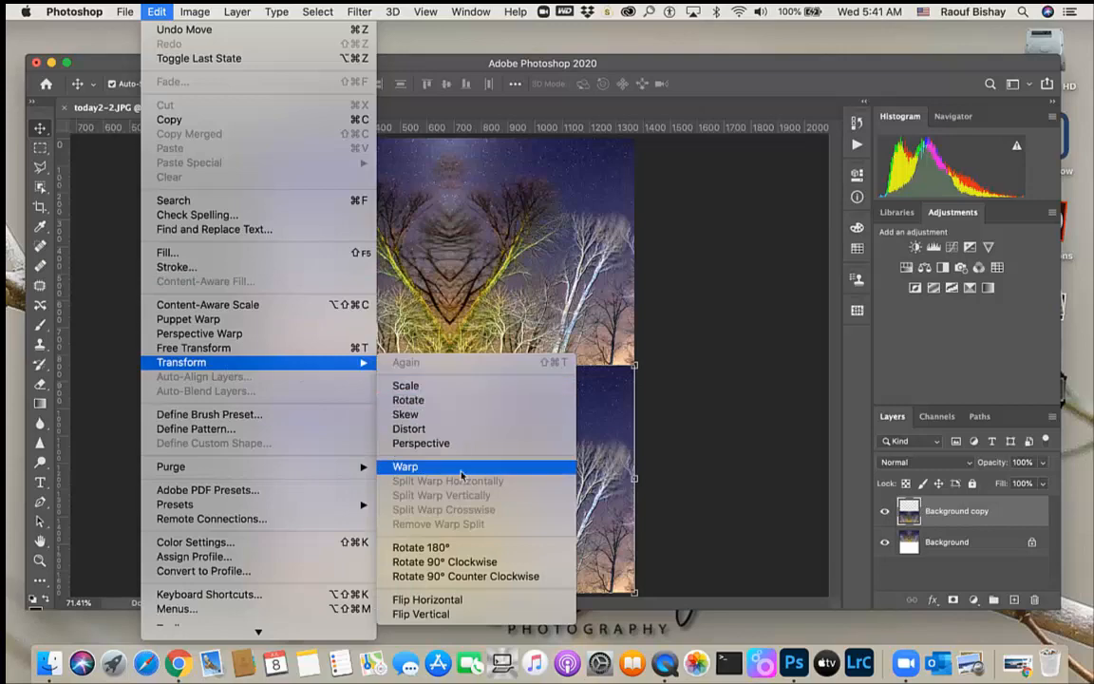
pyautogui.click(451, 615)
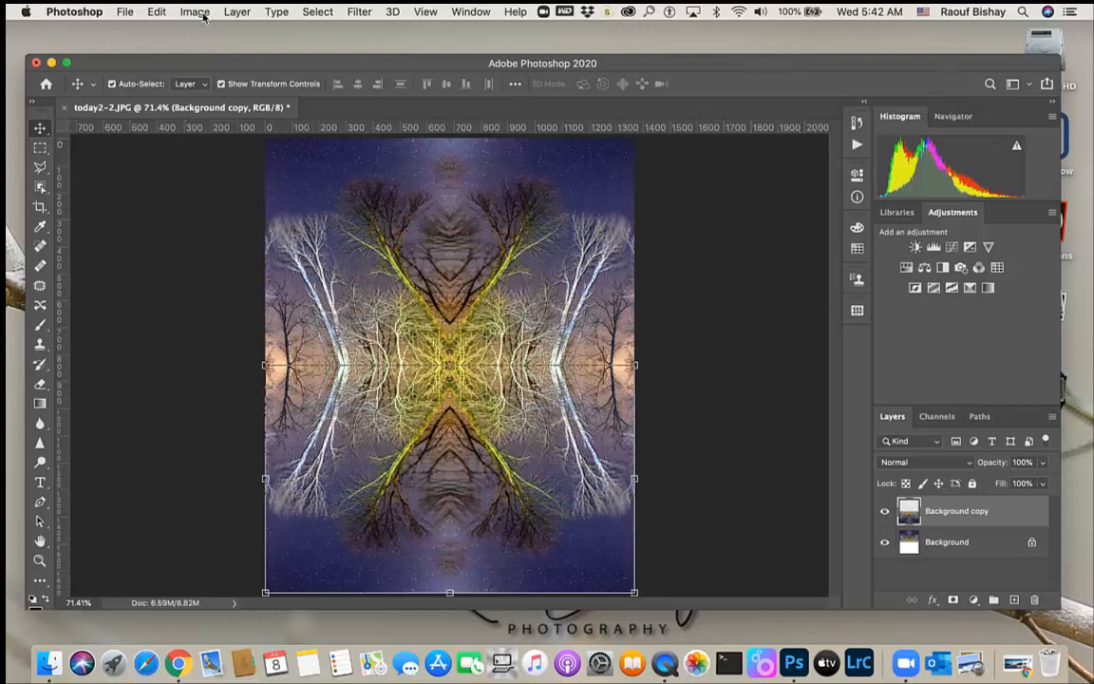
# Stamp all visible layers into a new merged layer on top
pyautogui.click(238, 12)
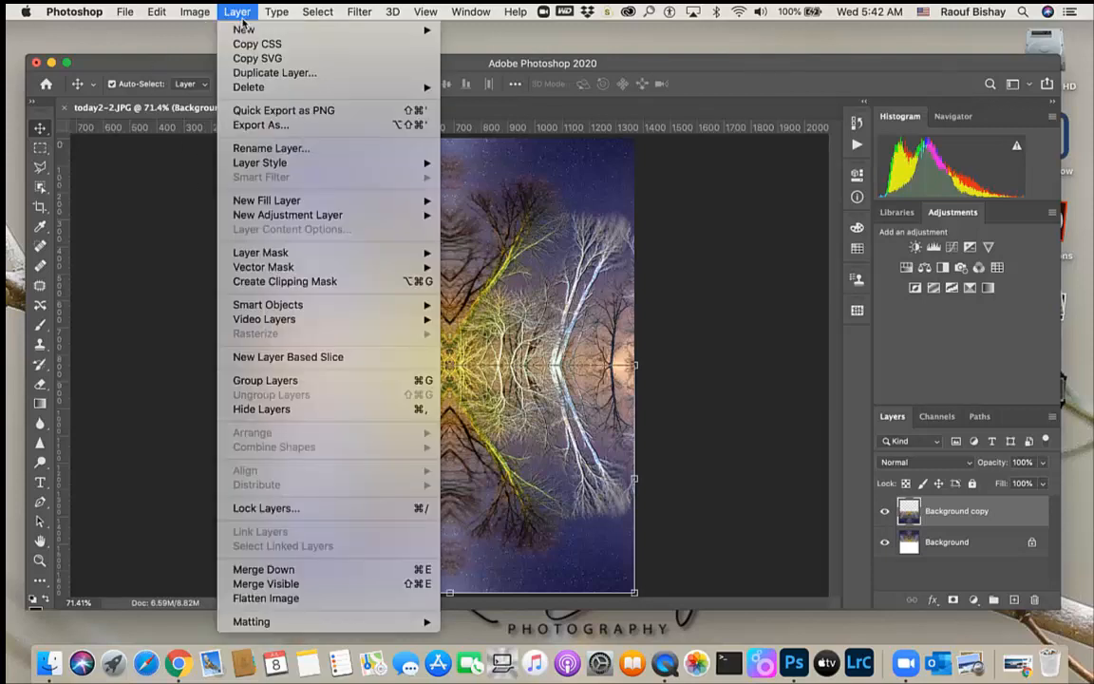
pyautogui.click(300, 583)
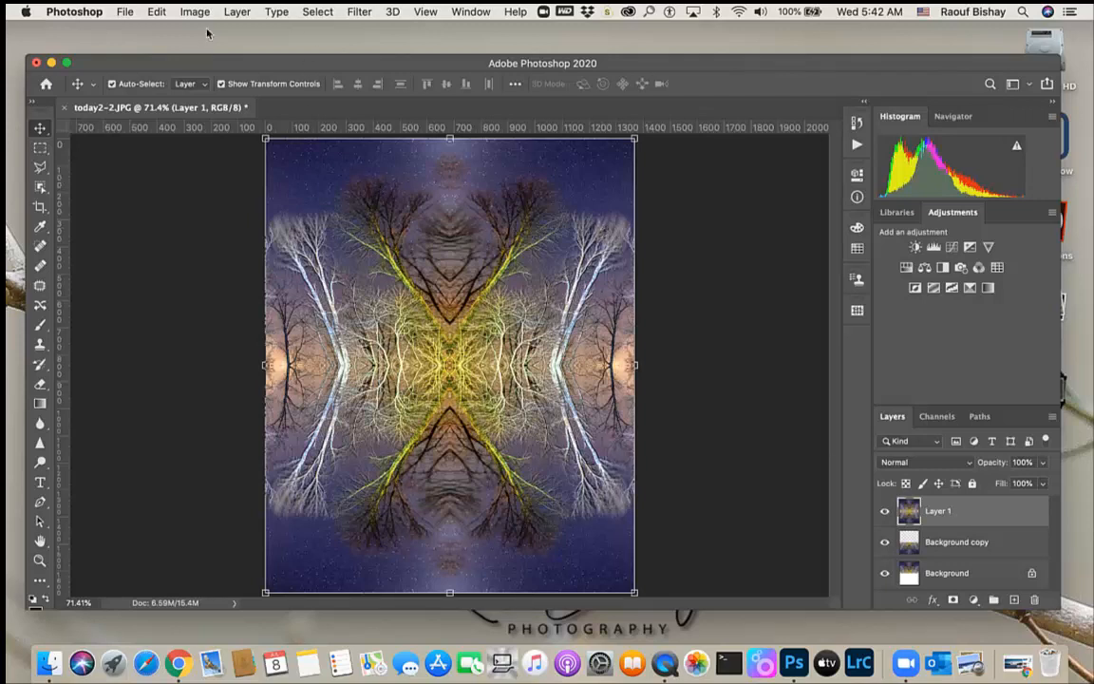
# Rotate the stamped layer 90° clockwise
pyautogui.click(154, 12)
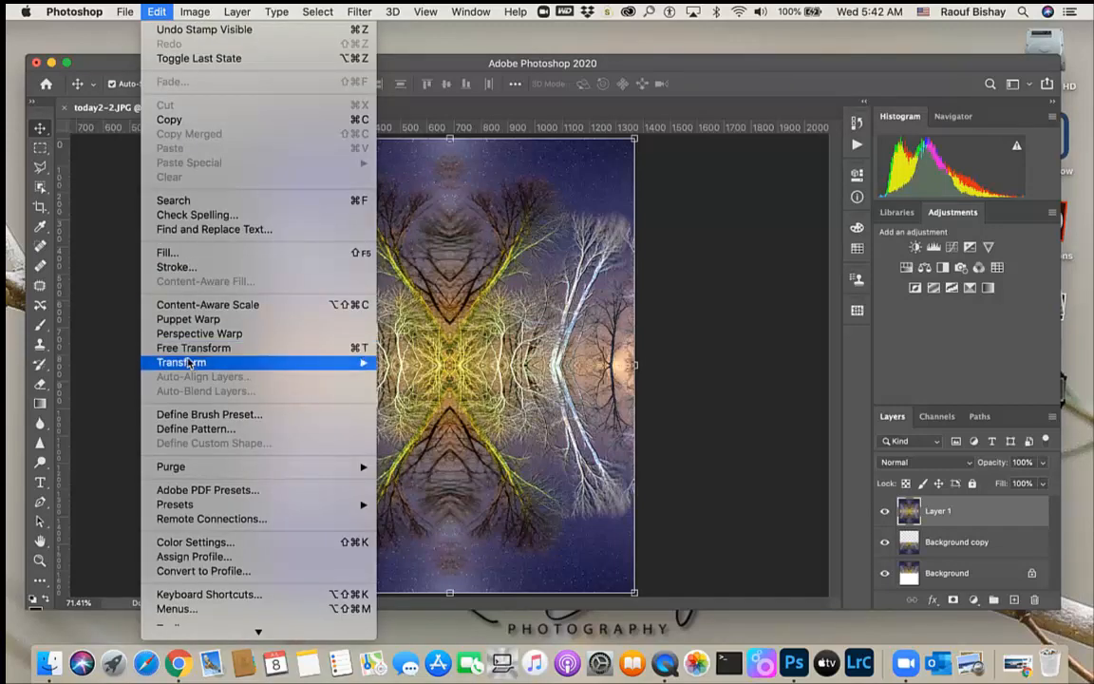
pyautogui.moveTo(171, 362)
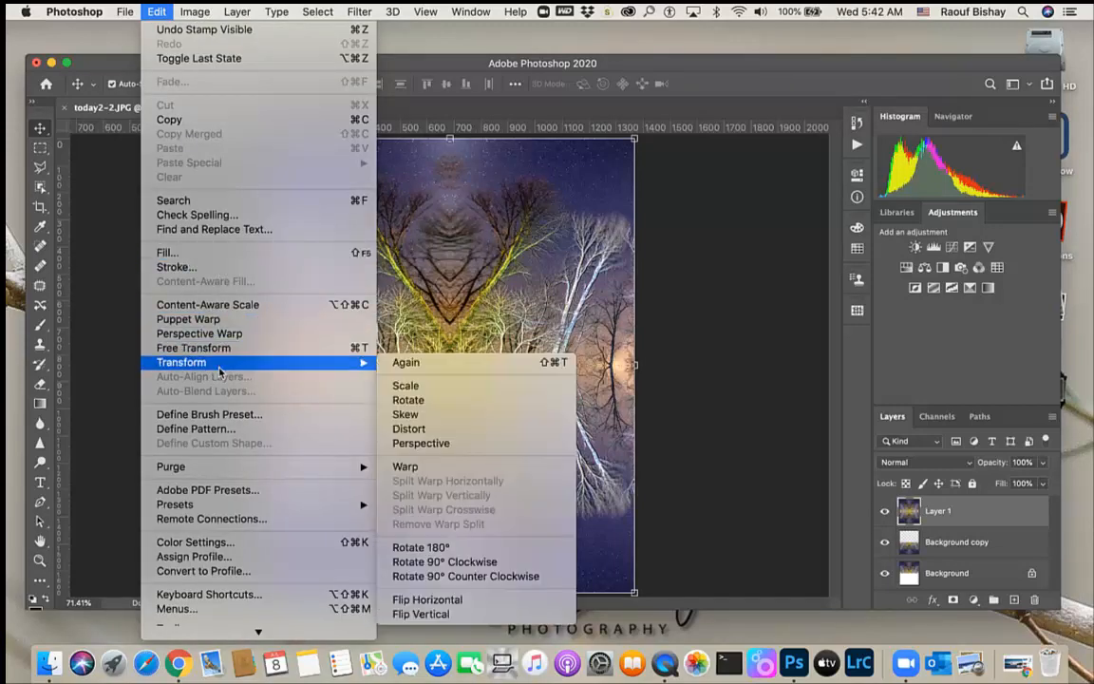
pyautogui.click(485, 563)
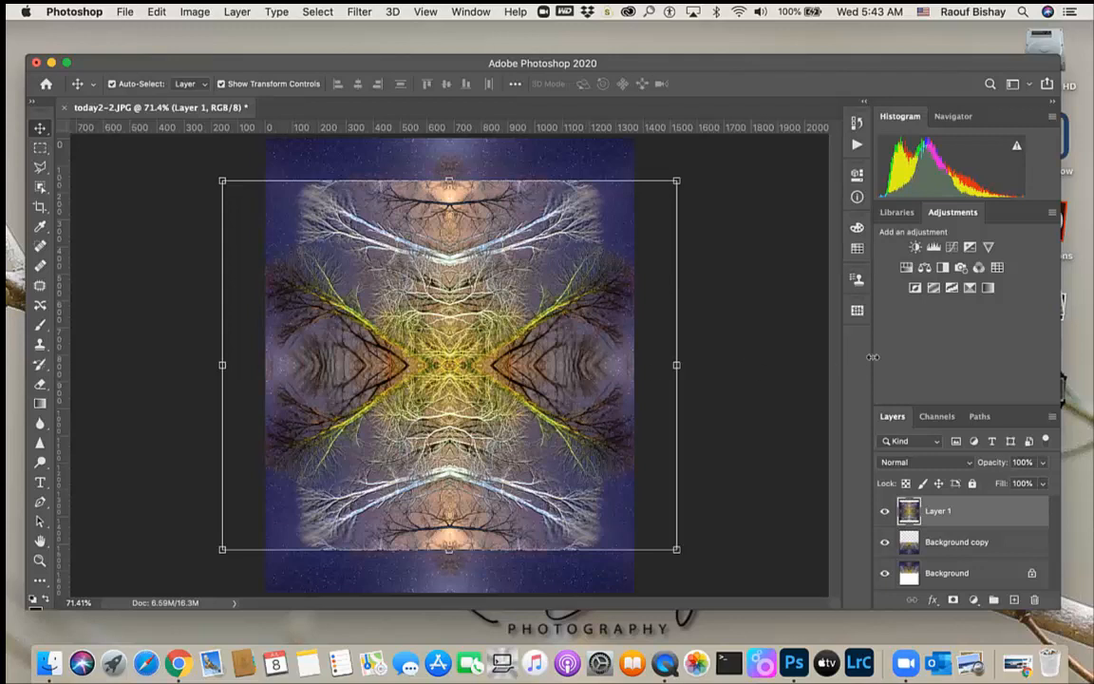
# Select the rotated layer's outline and crop the image to that square selection
pyautogui.press('super')
pyautogui.keyDown('super'); pyautogui.click(910, 512); pyautogui.keyUp('super')
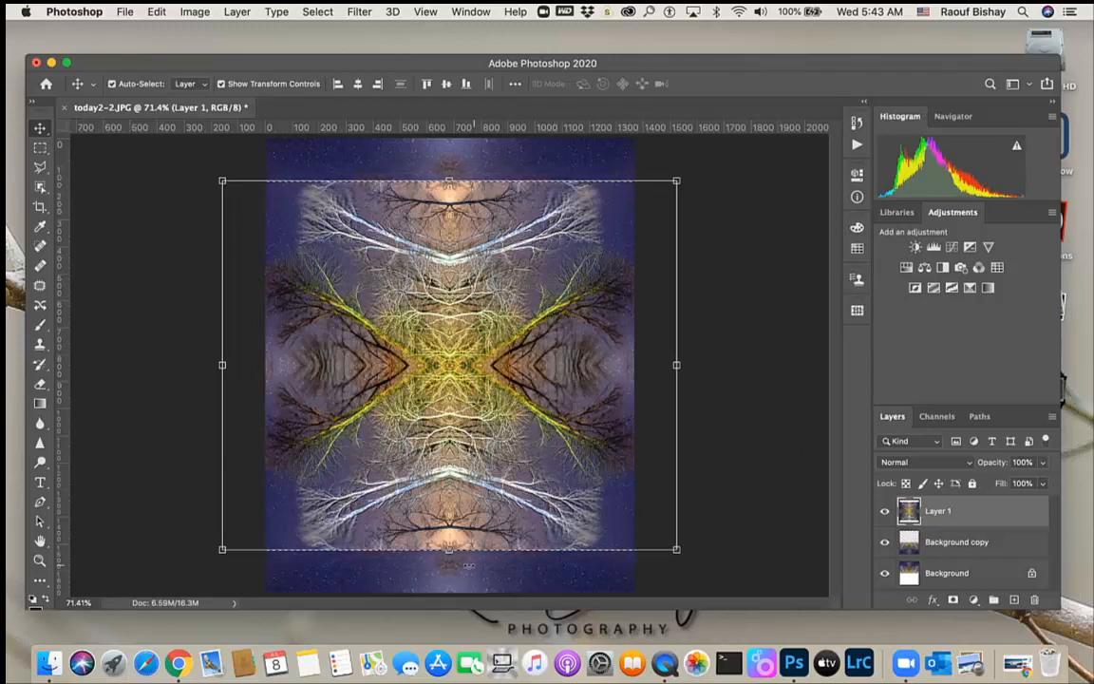
pyautogui.click(196, 12)
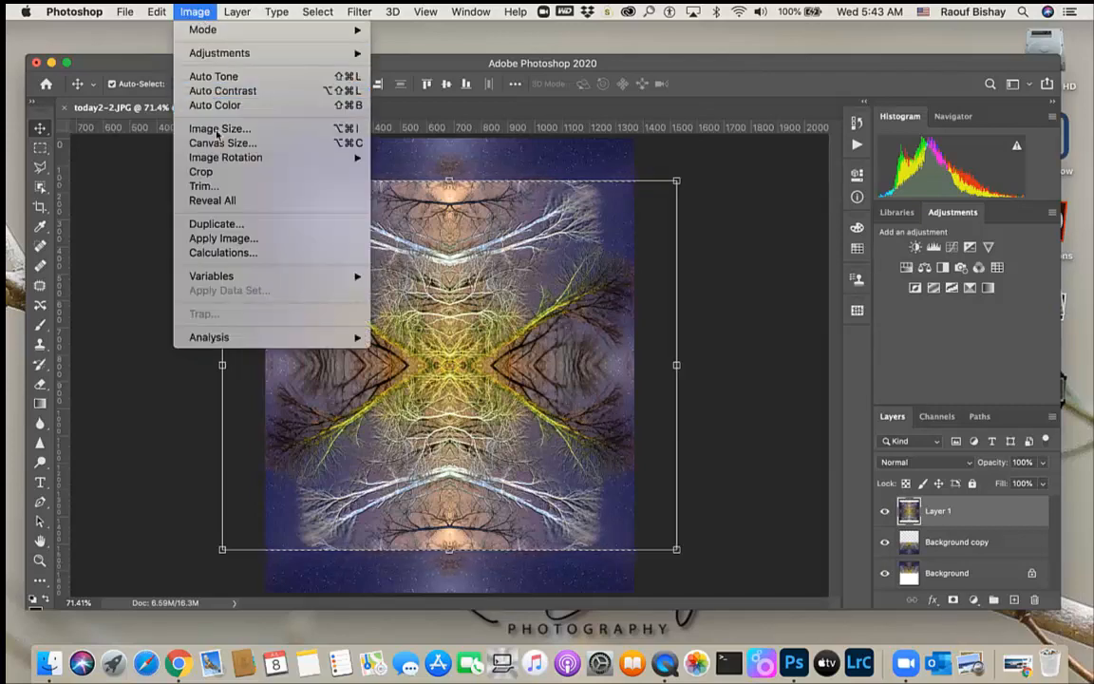
pyautogui.click(205, 173)
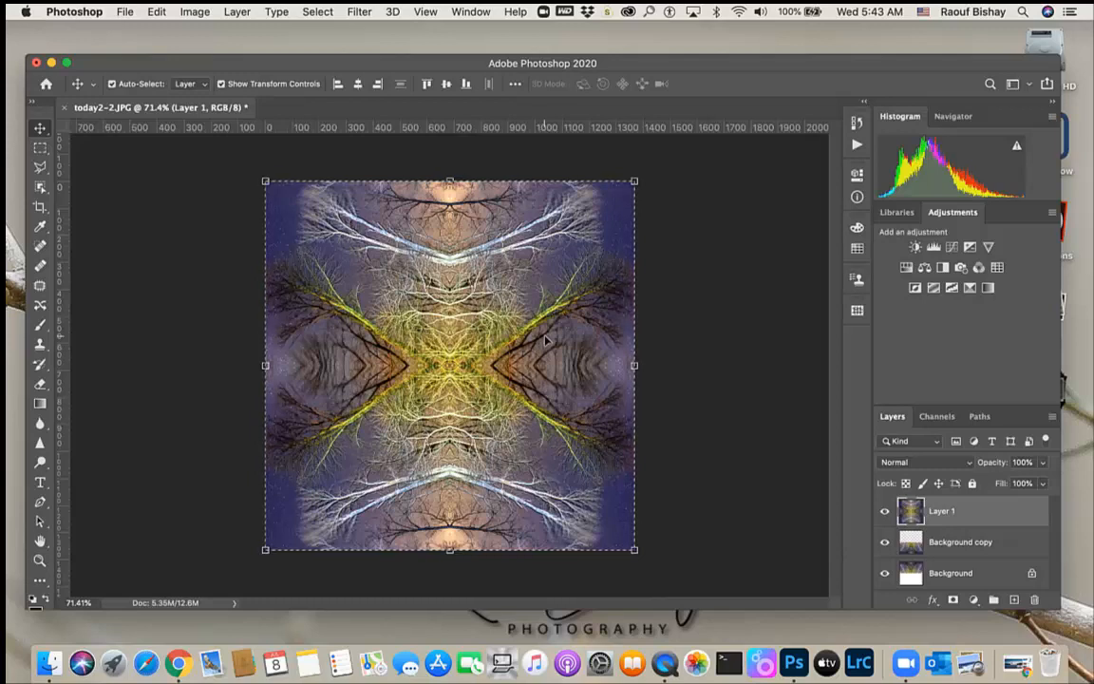
# Try the Luminosity blend mode on the rotated layer, then set its blend mode to Soft Light
pyautogui.click(969, 463)
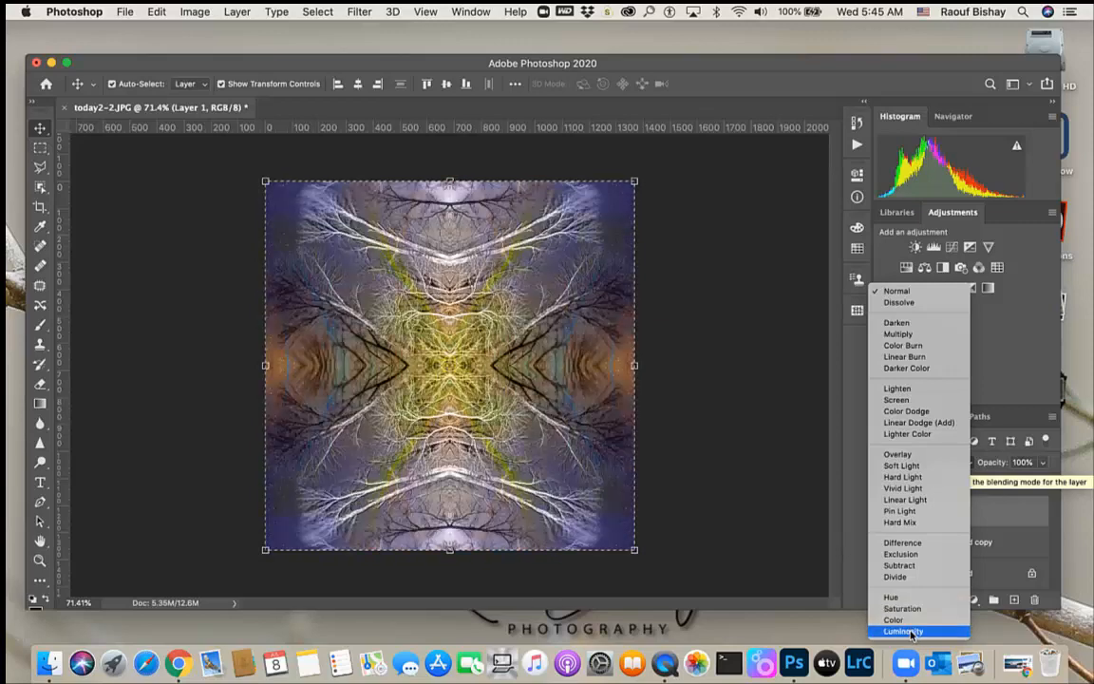
pyautogui.click(912, 632)
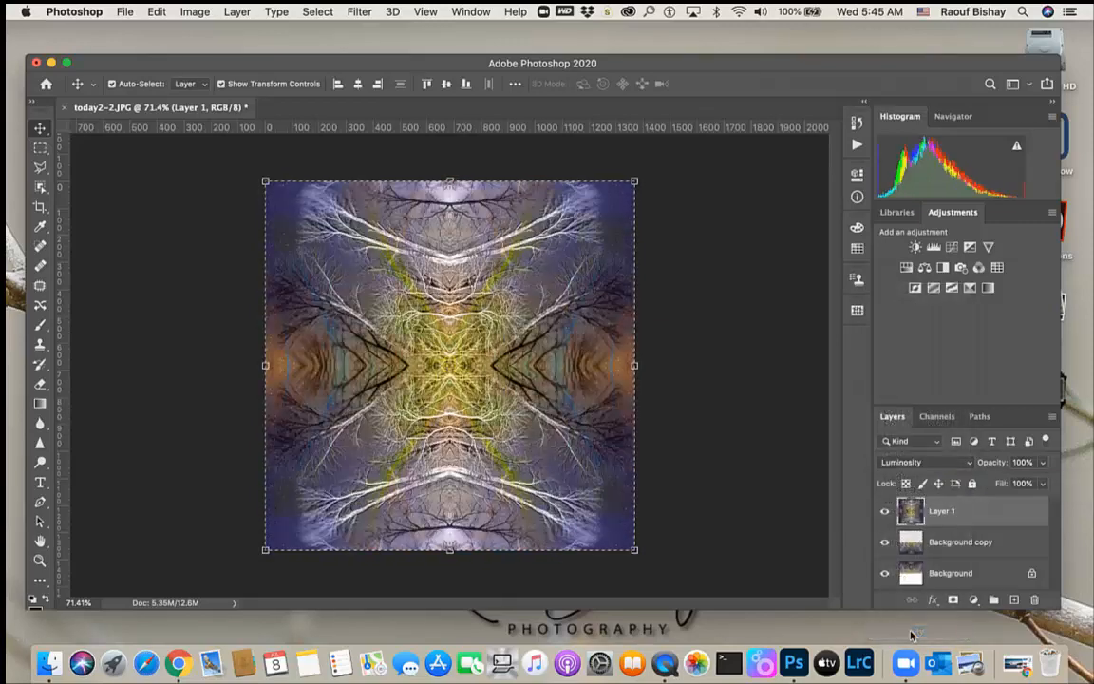
pyautogui.click(948, 462)
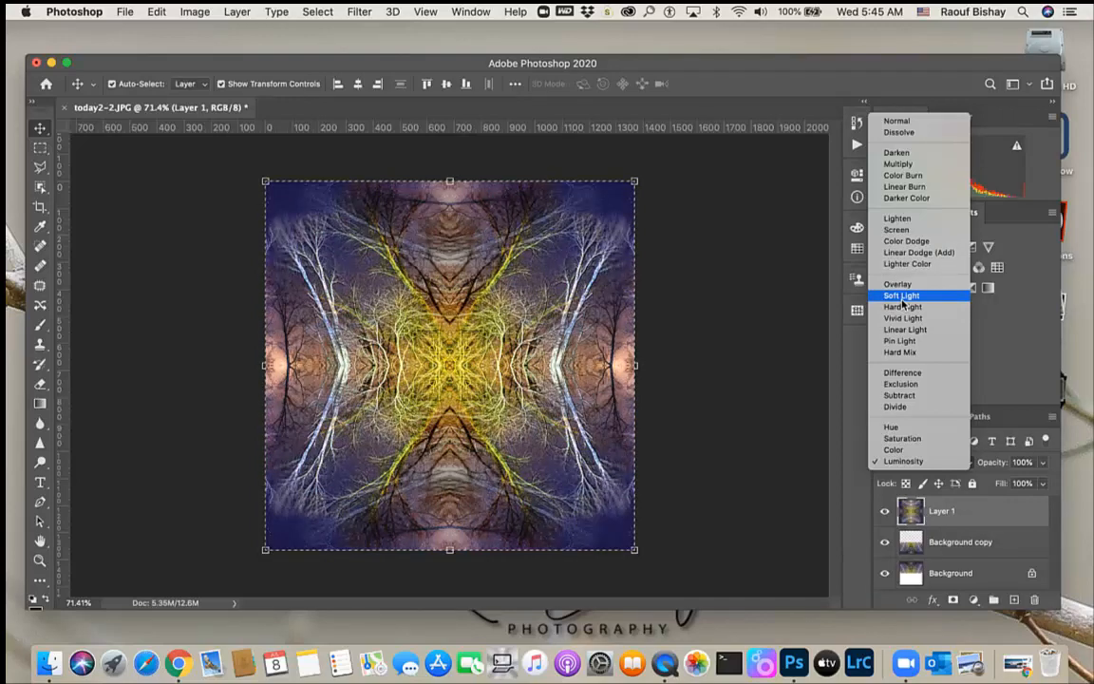
pyautogui.click(902, 302)
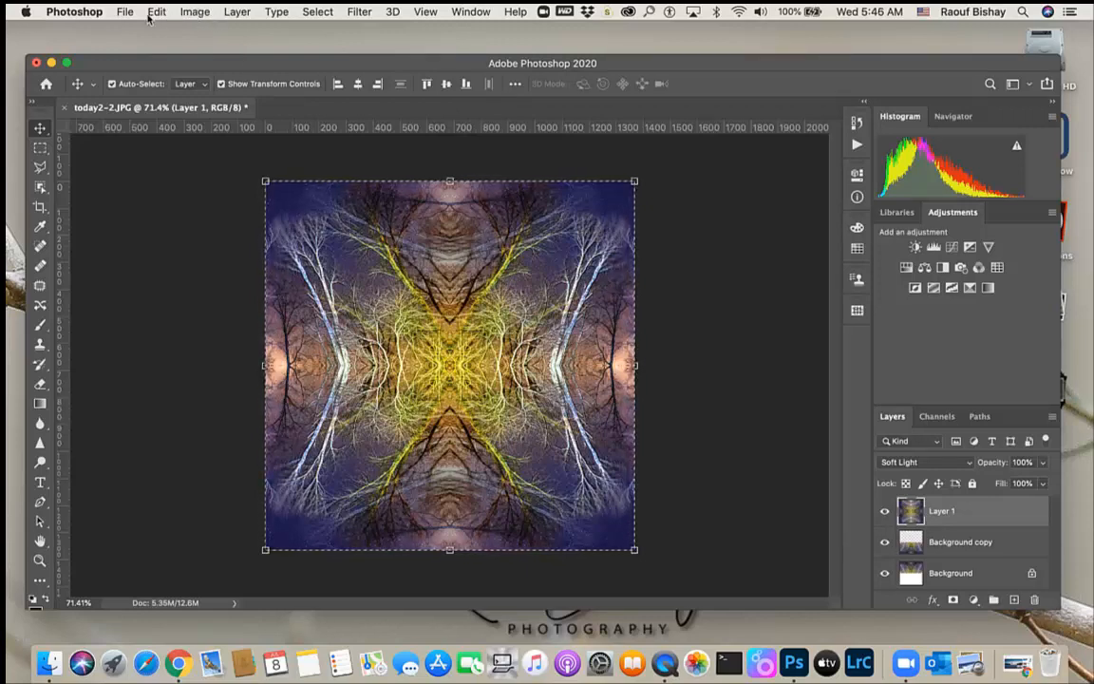
# Stamp the visible layers into another new merged layer
pyautogui.click(237, 11)
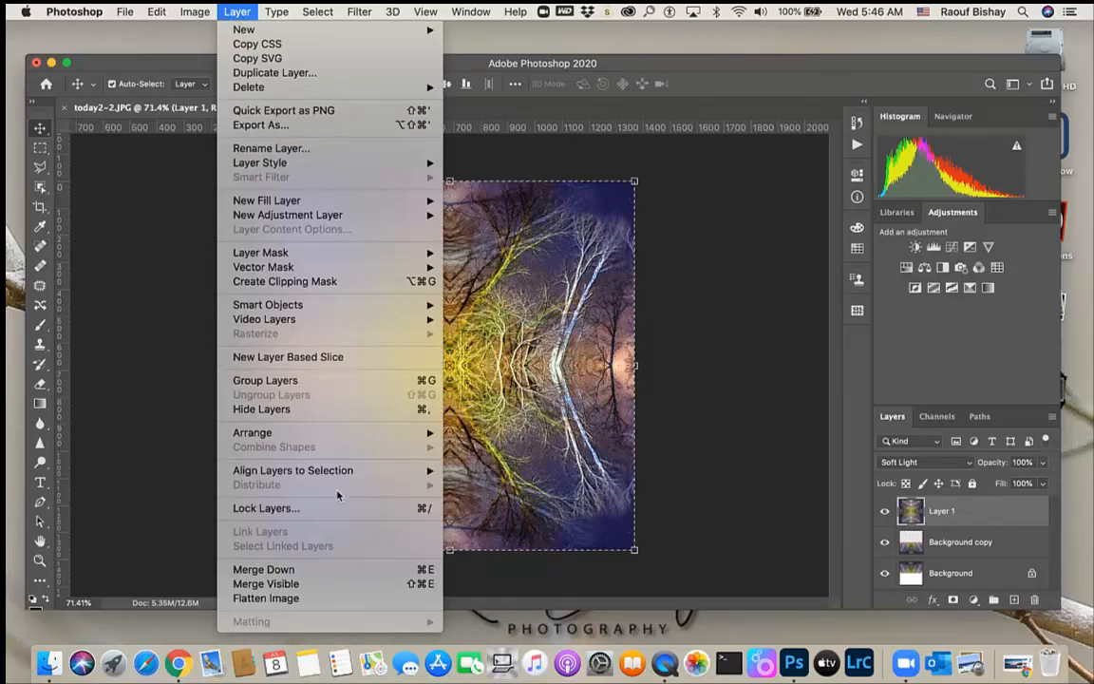
pyautogui.keyDown('alt'); pyautogui.click(309, 584); pyautogui.keyUp('alt')
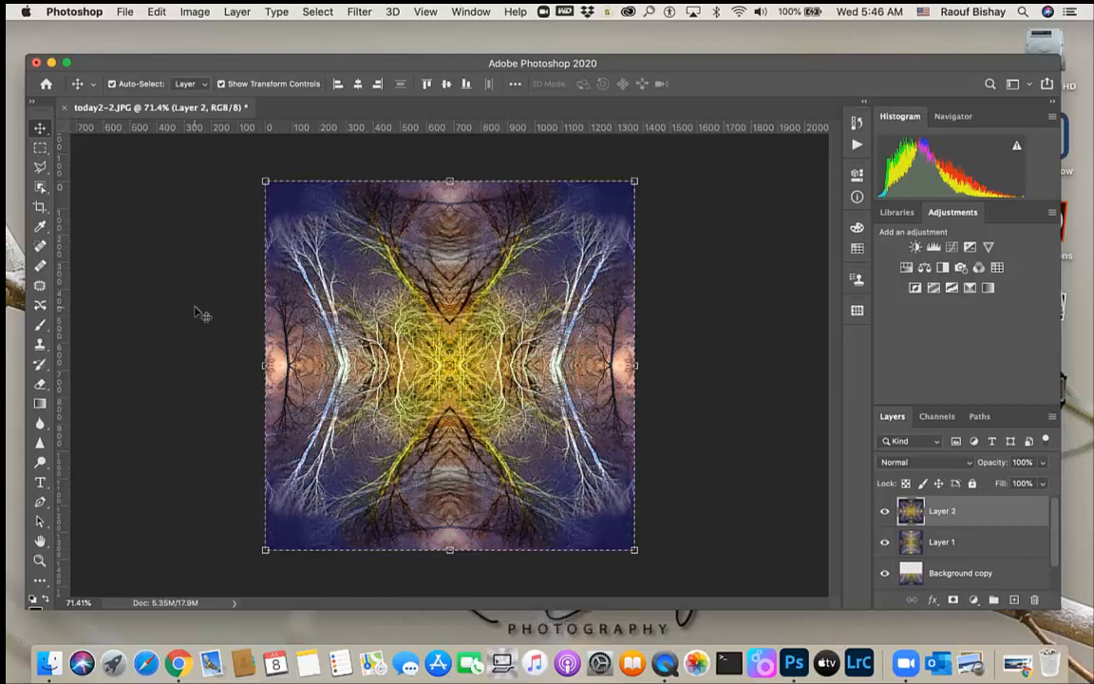
# Rotate the stamped layer by 45° and deselect it
pyautogui.click(157, 11)
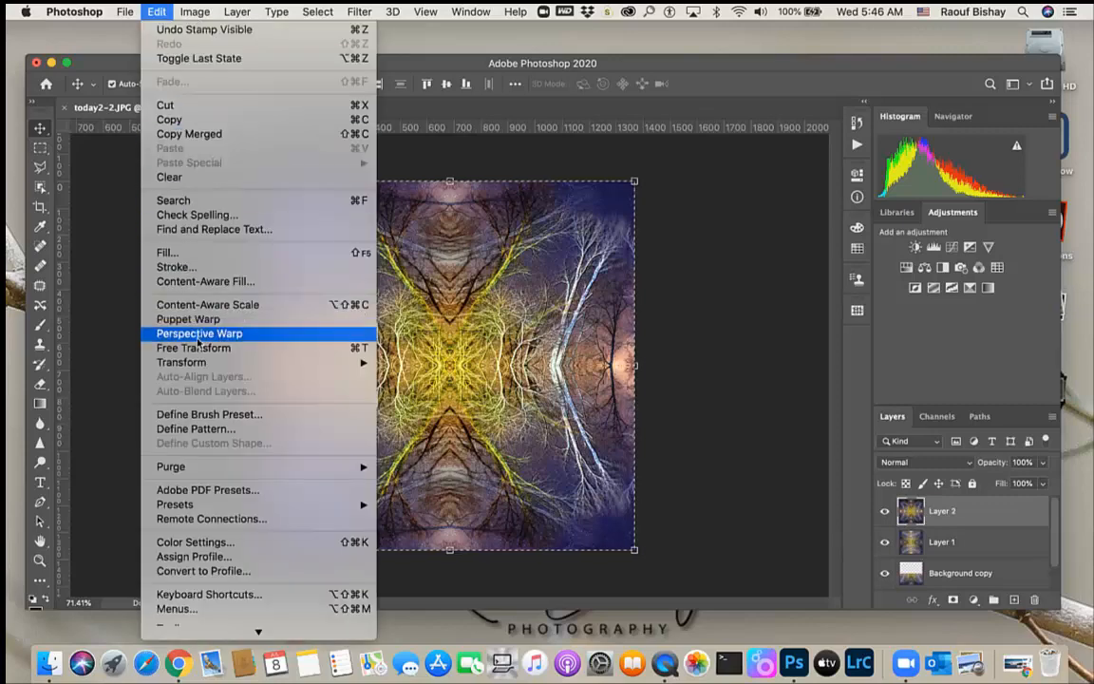
pyautogui.moveTo(180, 362)
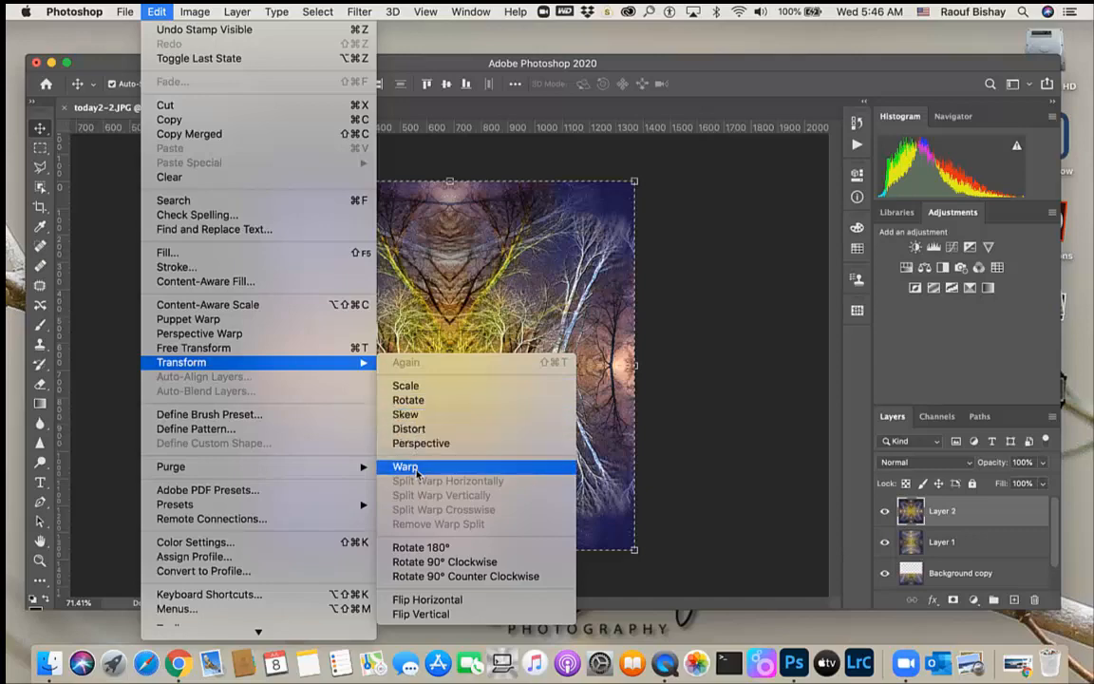
pyautogui.click(426, 403)
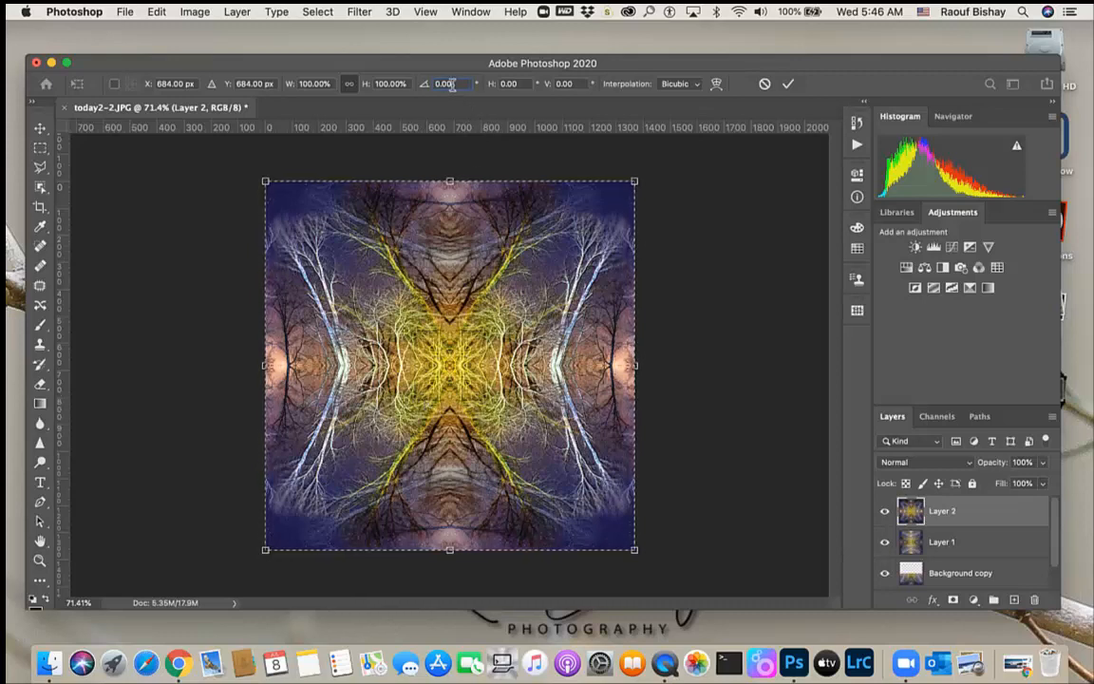
pyautogui.click(437, 84)
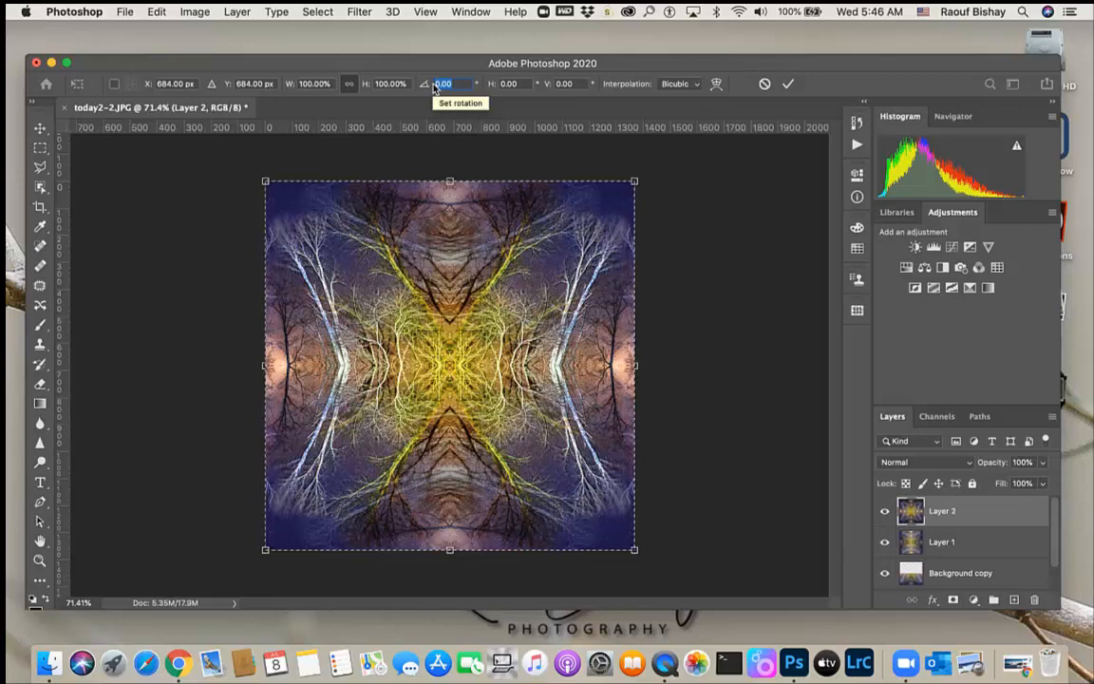
pyautogui.write('45')
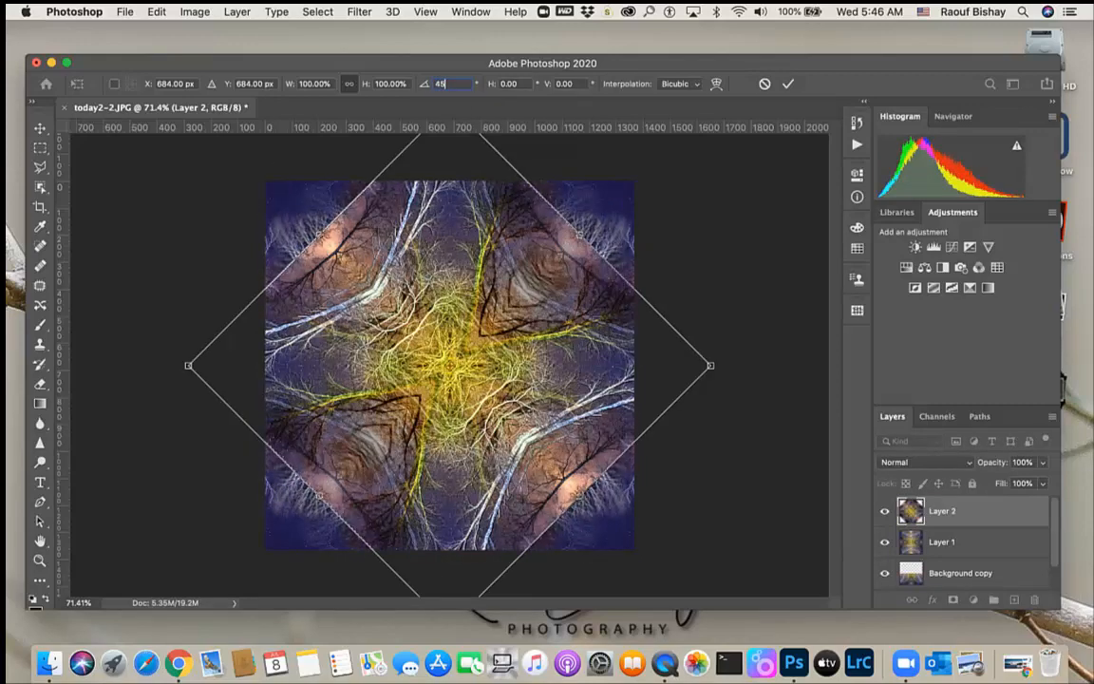
pyautogui.press('Return')
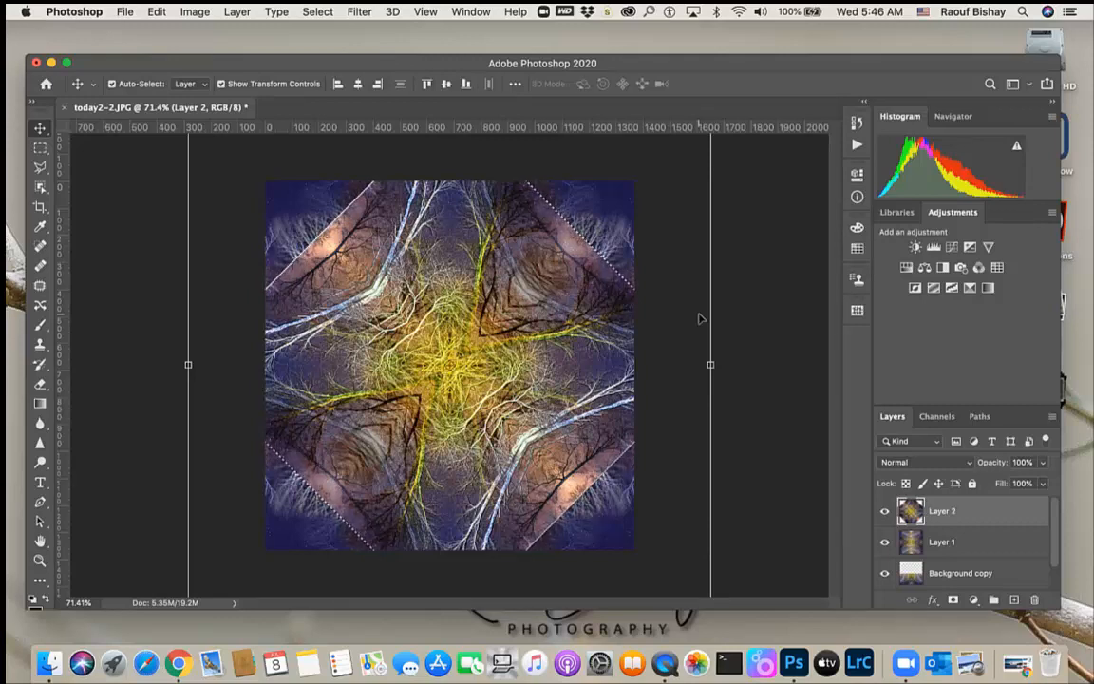
pyautogui.hotkey('ctrl', 'd')
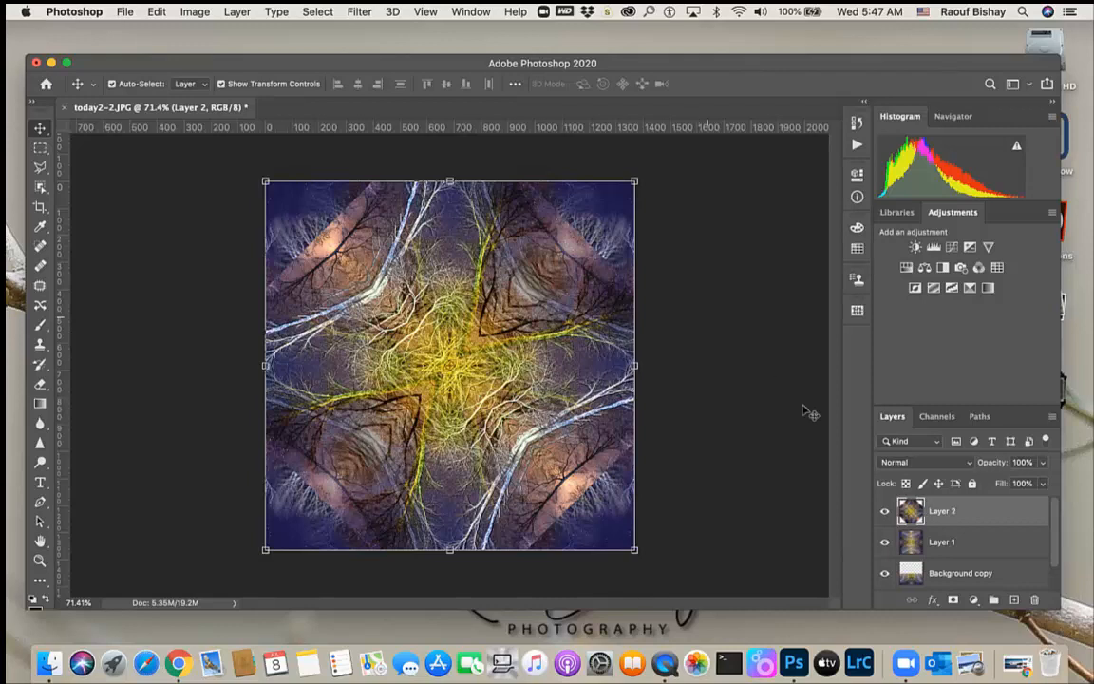
# Cycle the top layer through its blend modes, stopping at Darker Color
pyautogui.click(967, 463)
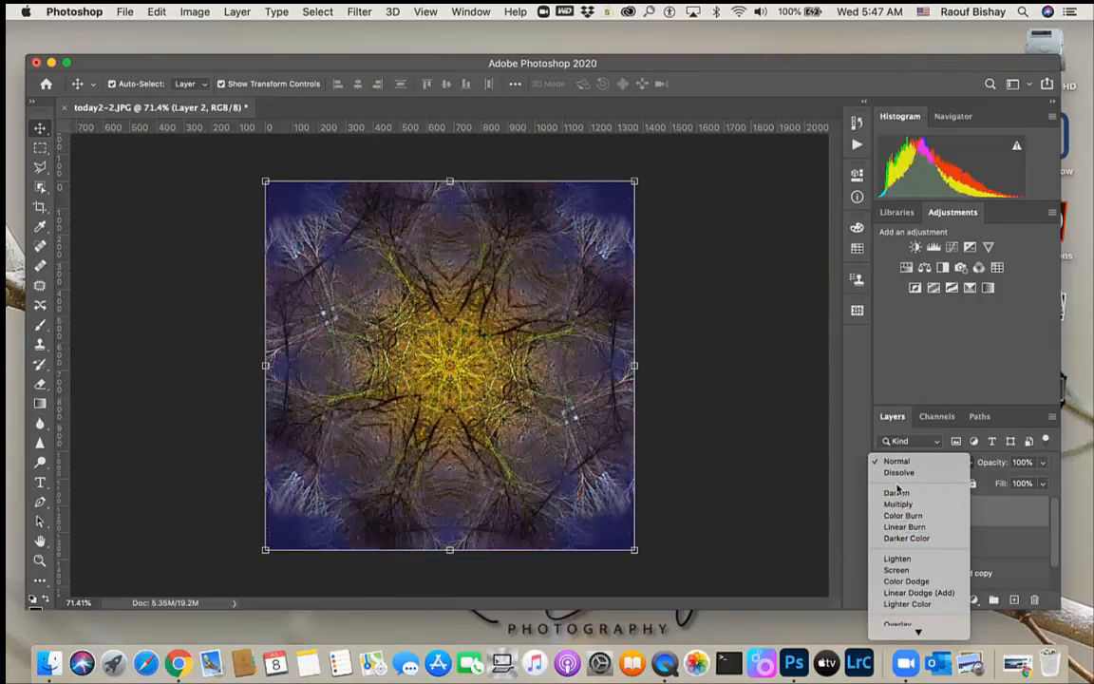
pyautogui.click(893, 463)
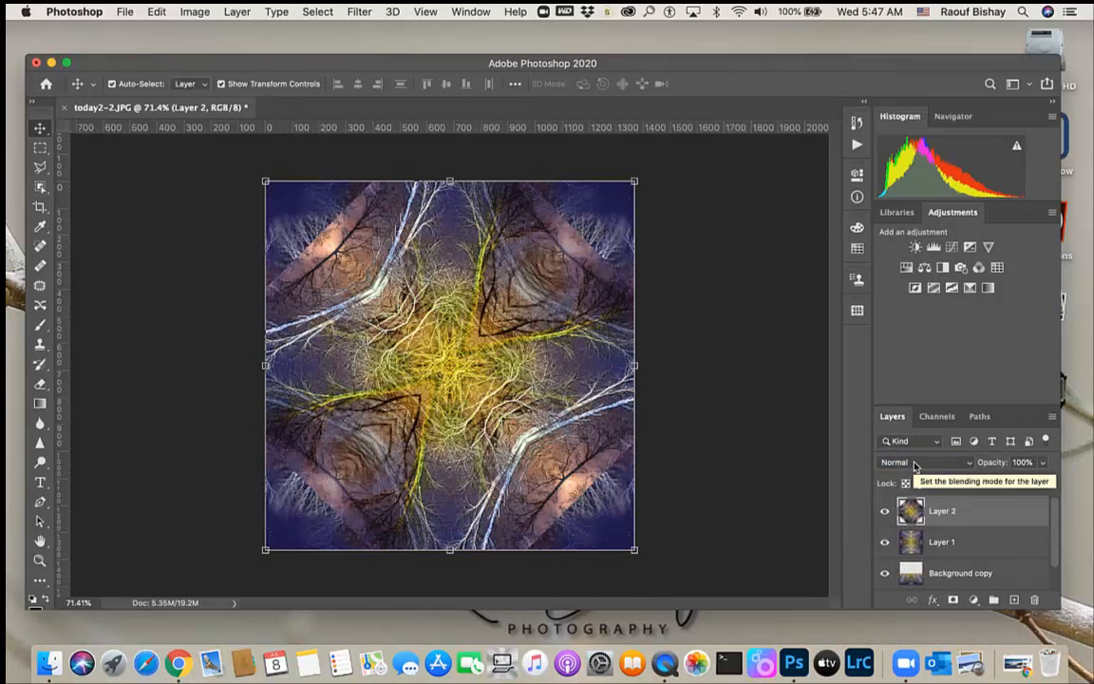
pyautogui.hotkey('shift', '+')
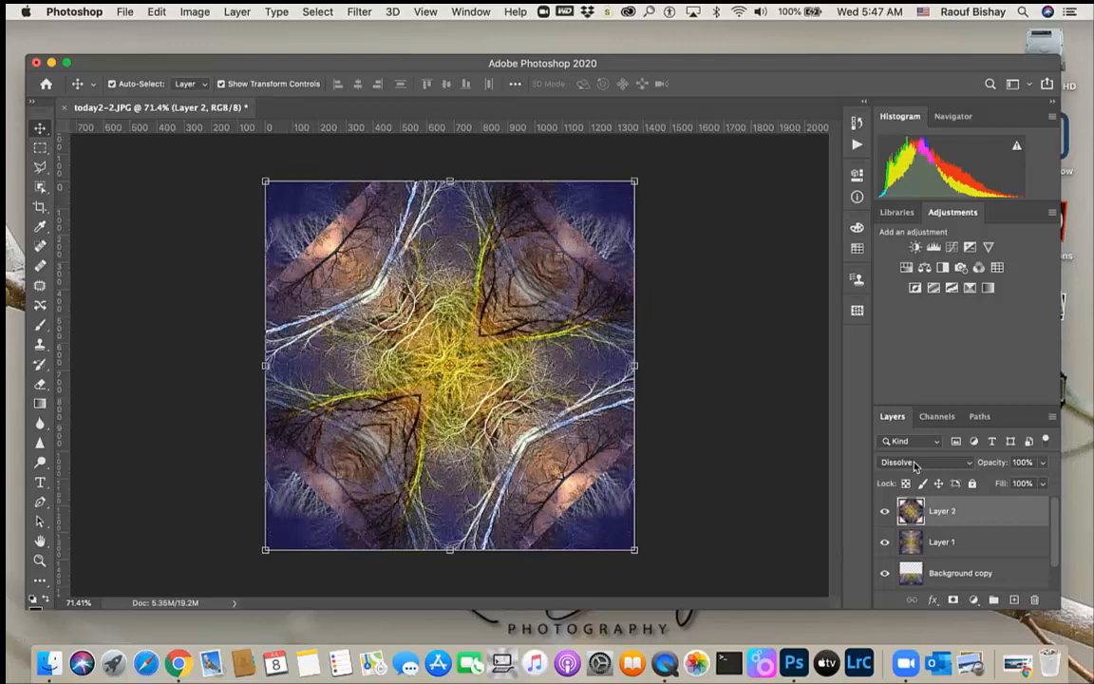
pyautogui.hotkey('shift', '+')
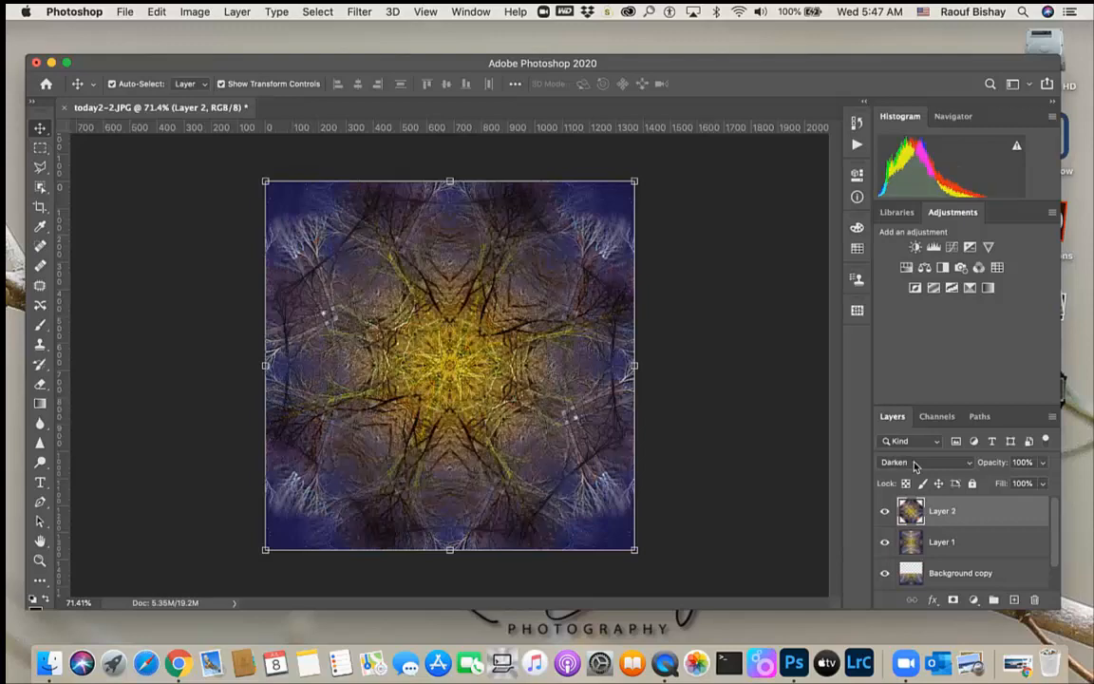
pyautogui.hotkey('shift', '+')
pyautogui.hotkey('shift', '+')
pyautogui.hotkey('shift', '+')
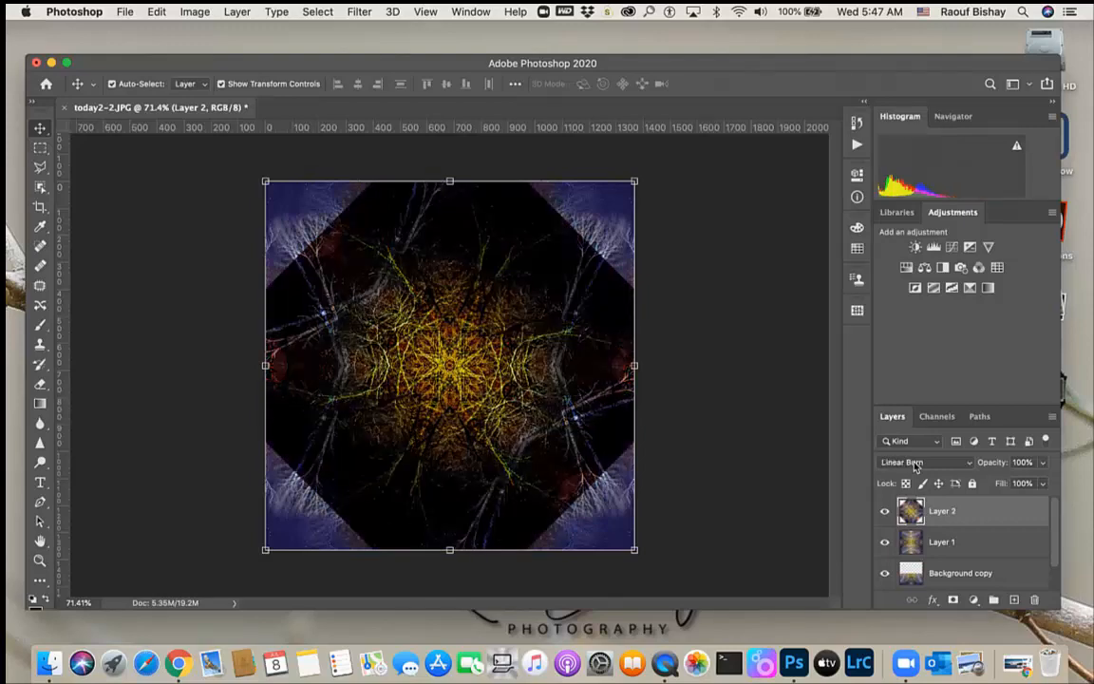
pyautogui.hotkey('shift', '-')
pyautogui.hotkey('shift', '-')
pyautogui.hotkey('shift', '+')
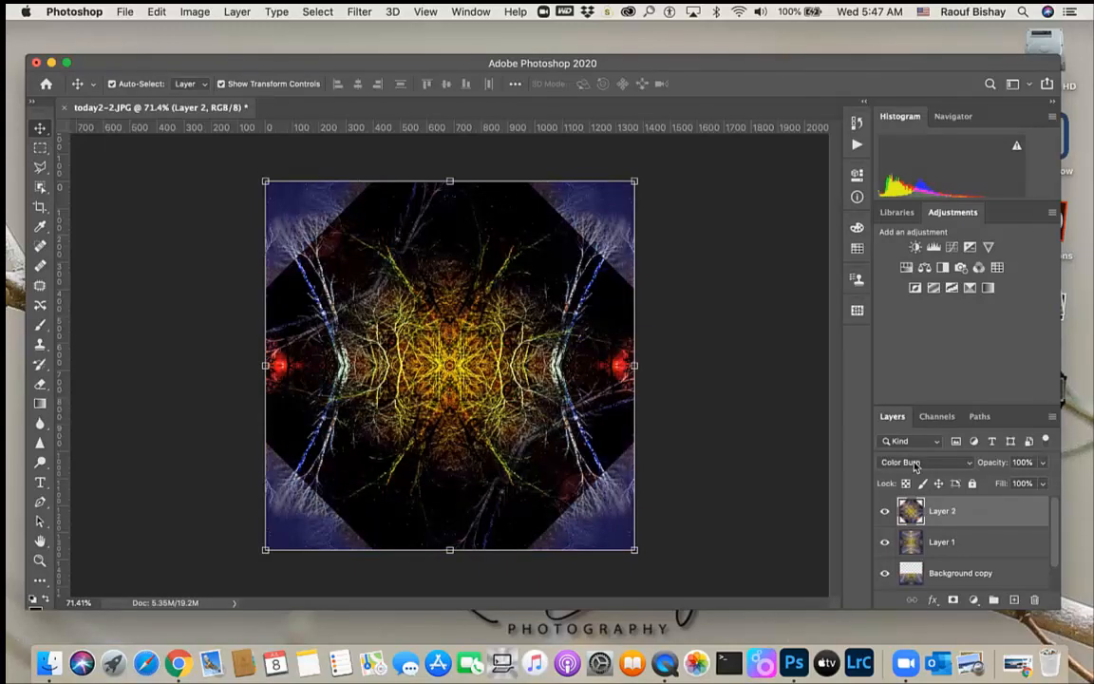
pyautogui.hotkey('shift', '+')
pyautogui.hotkey('shift', '+')
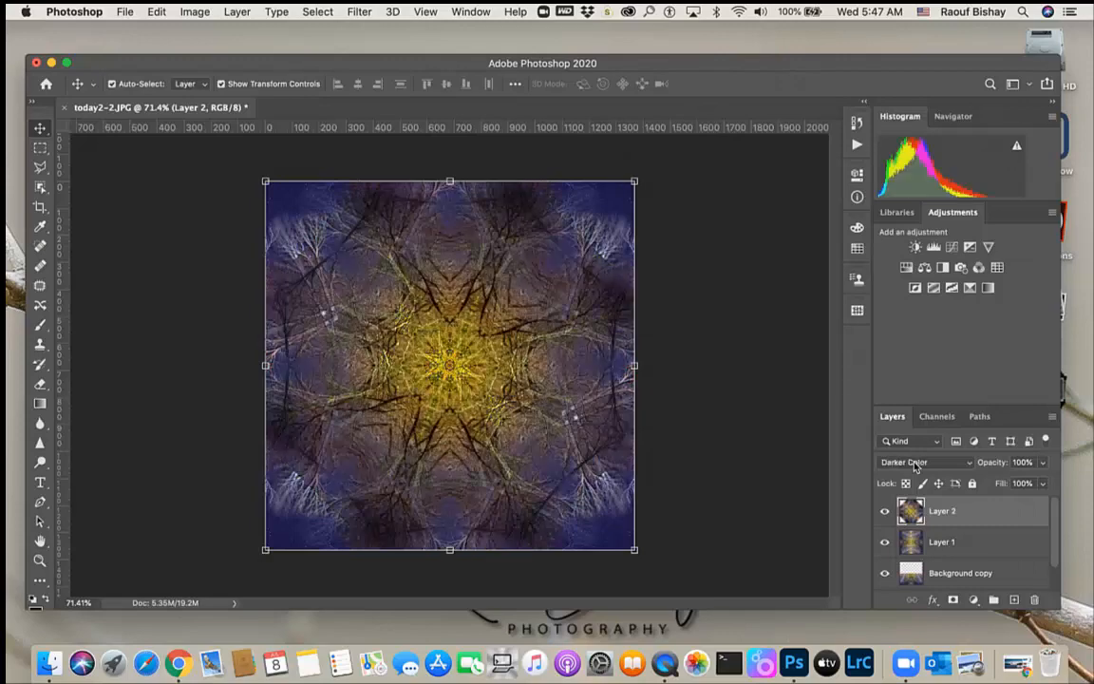
pyautogui.hotkey('shift', '+')
pyautogui.hotkey('shift', '-')
pyautogui.hotkey('shift', '+')
pyautogui.hotkey('shift', '+')
pyautogui.hotkey('shift', '+')
pyautogui.hotkey('shift', '+')
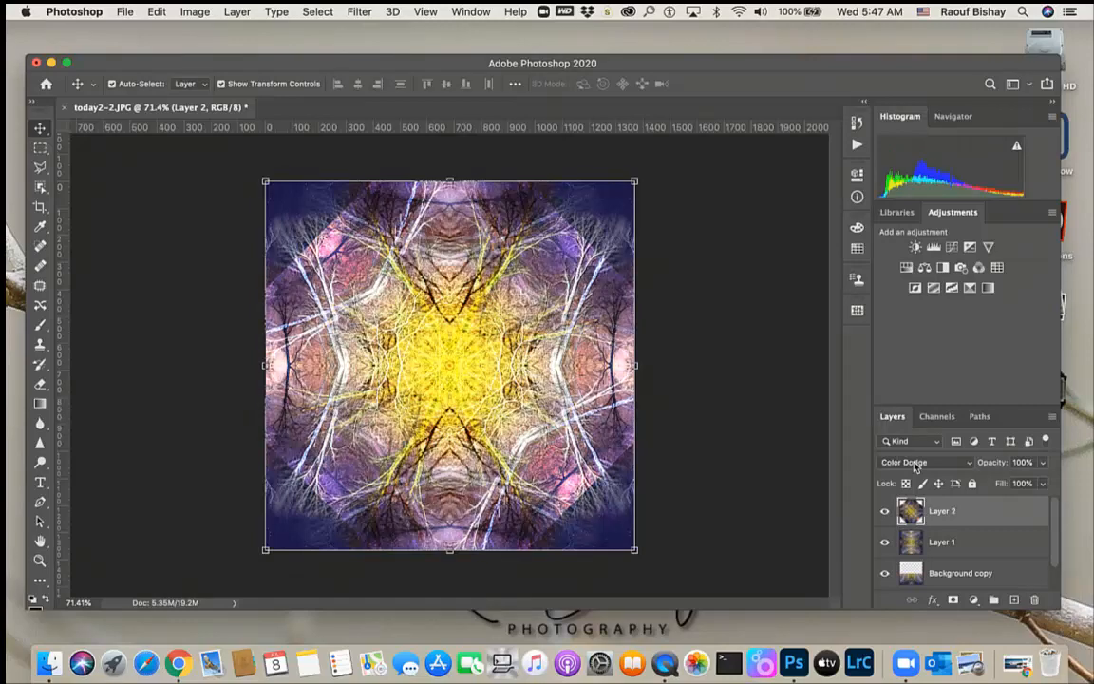
pyautogui.hotkey('shift', '+')
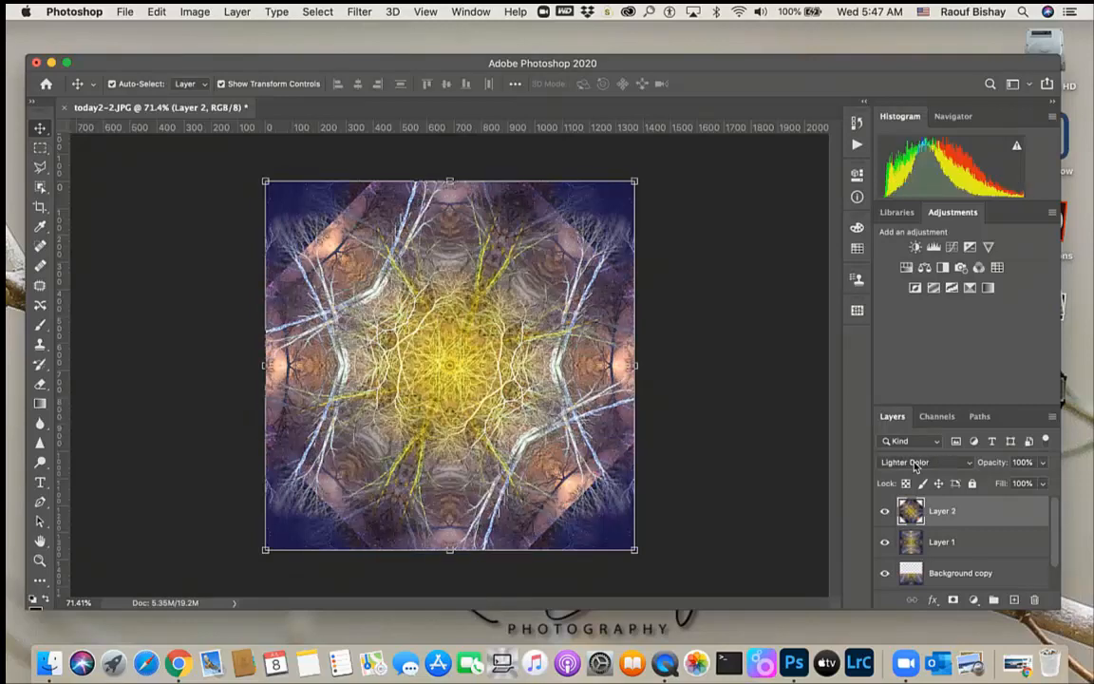
pyautogui.hotkey('shift', '+')
pyautogui.hotkey('shift', '-')
pyautogui.hotkey('shift', '-')
pyautogui.hotkey('shift', '-')
pyautogui.hotkey('shift', '-')
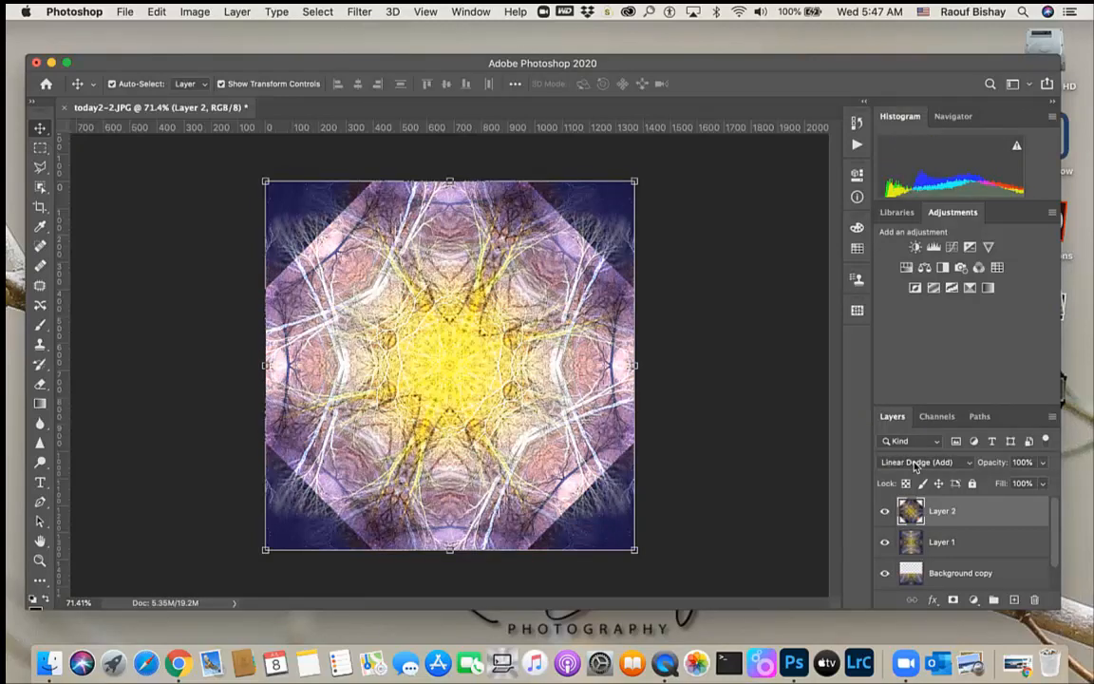
pyautogui.hotkey('shift', '-')
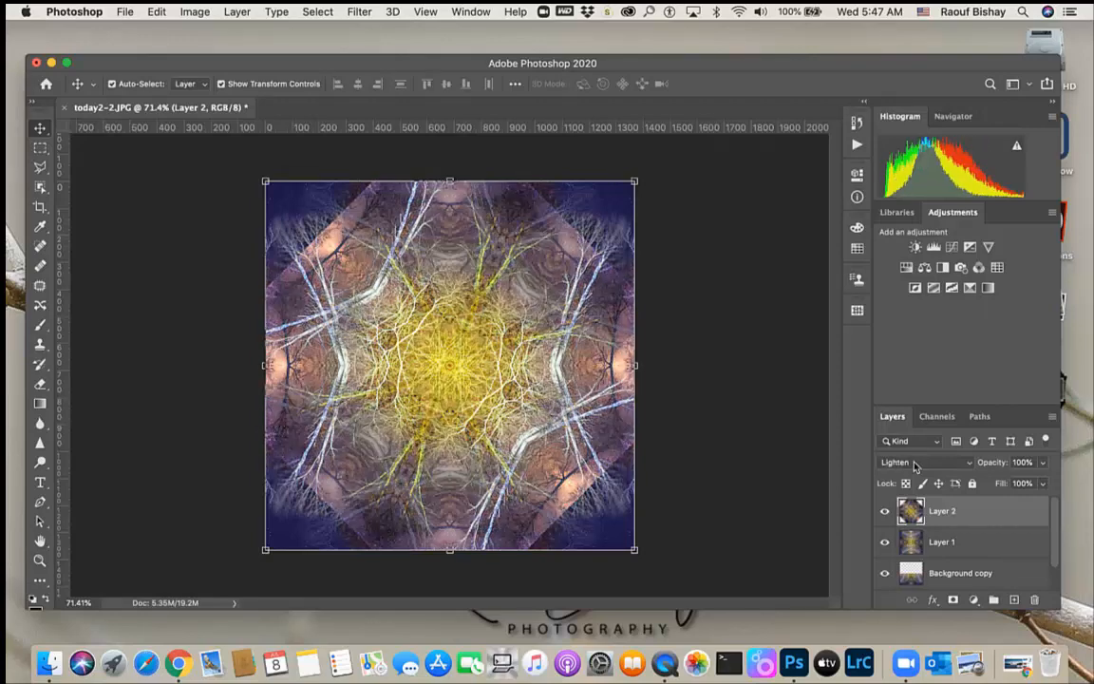
pyautogui.hotkey('shift', '-')
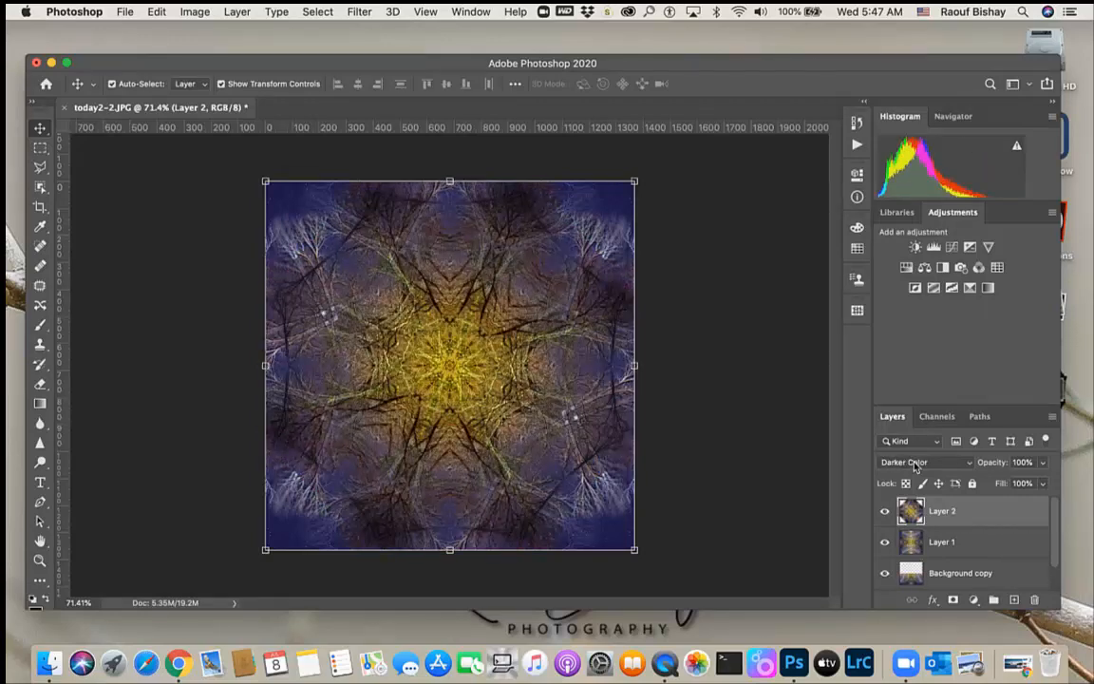
pyautogui.hotkey('shift', '+')
pyautogui.hotkey('shift', '+')
pyautogui.hotkey('shift', '+')
pyautogui.hotkey('shift', '+')
pyautogui.hotkey('shift', '+')
pyautogui.hotkey('shift', '+')
pyautogui.hotkey('shift', '+')
pyautogui.hotkey('shift', '+')
pyautogui.hotkey('shift', '+')
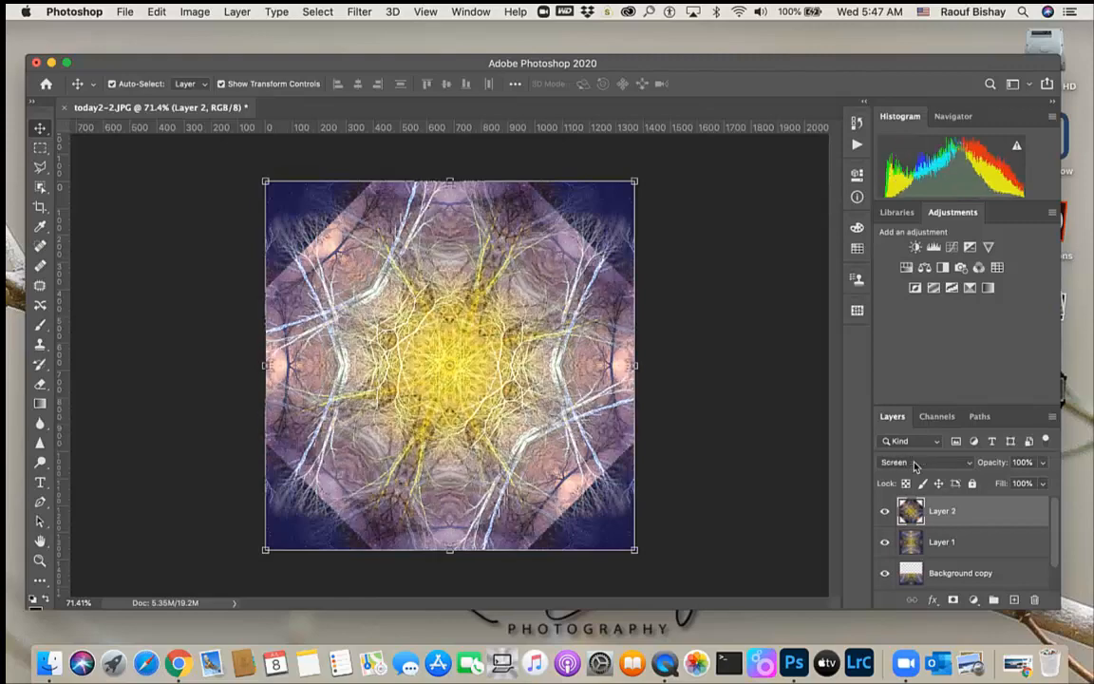
pyautogui.hotkey('shift', '+')
pyautogui.hotkey('shift', '+')
pyautogui.hotkey('shift', '+')
pyautogui.hotkey('shift', '+')
pyautogui.hotkey('shift', '+')
pyautogui.hotkey('shift', '+')
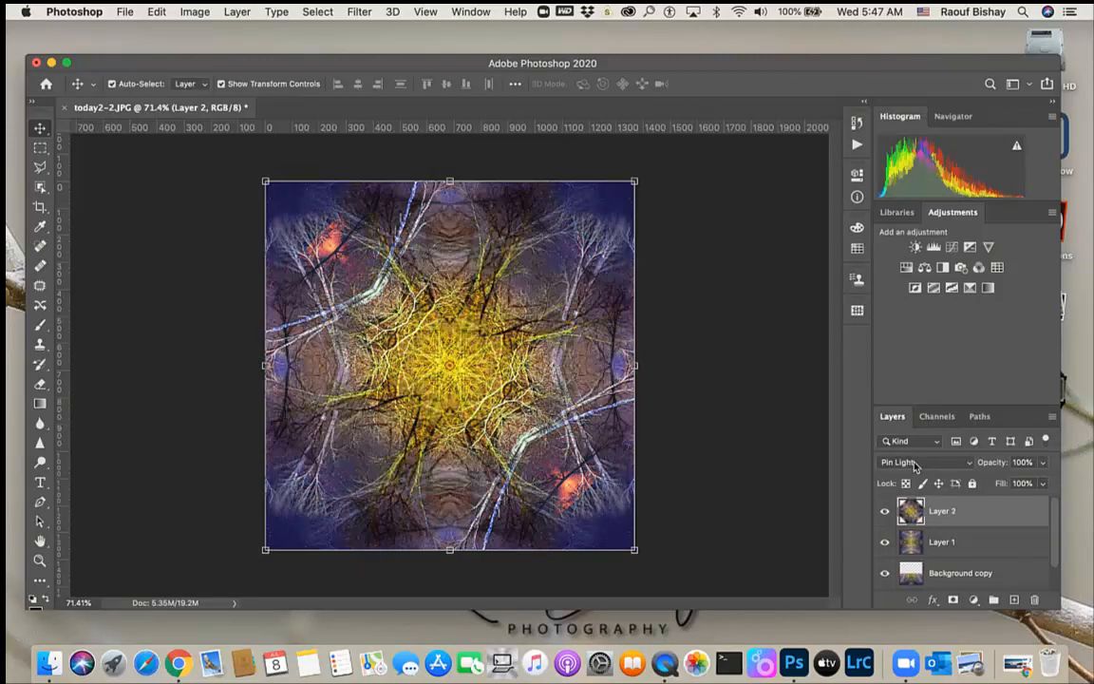
pyautogui.hotkey('shift', '+')
pyautogui.hotkey('shift', '+')
pyautogui.hotkey('shift', '+')
pyautogui.hotkey('shift', '+')
pyautogui.hotkey('shift', '+')
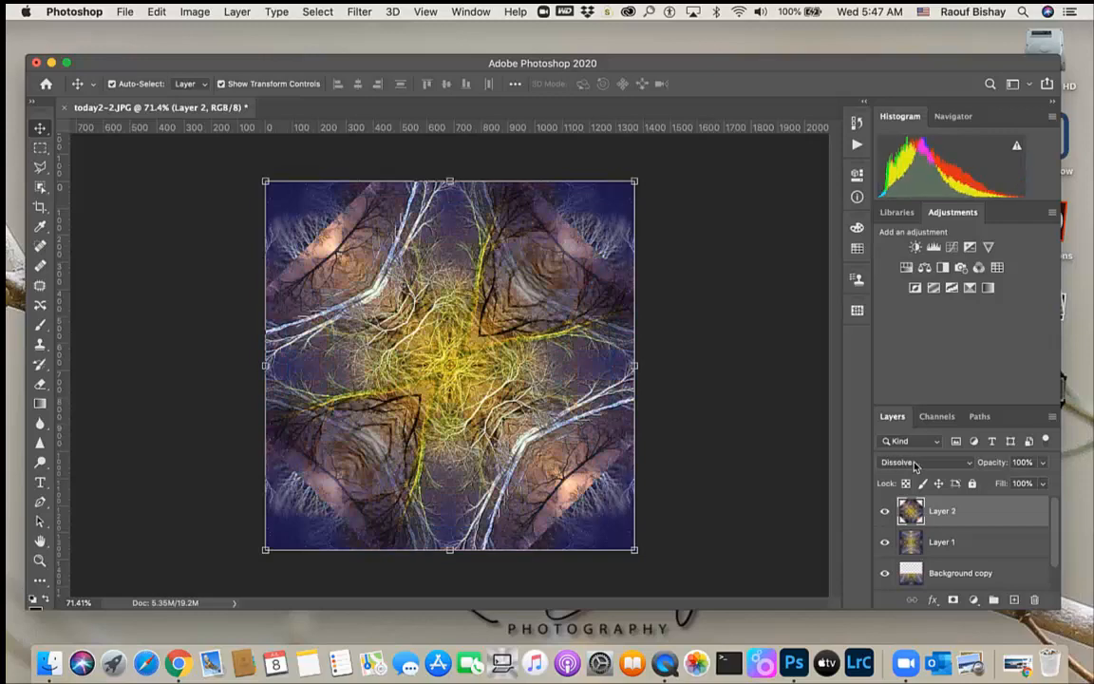
pyautogui.hotkey('shift', '+')
pyautogui.hotkey('shift', '+')
pyautogui.hotkey('shift', '+')
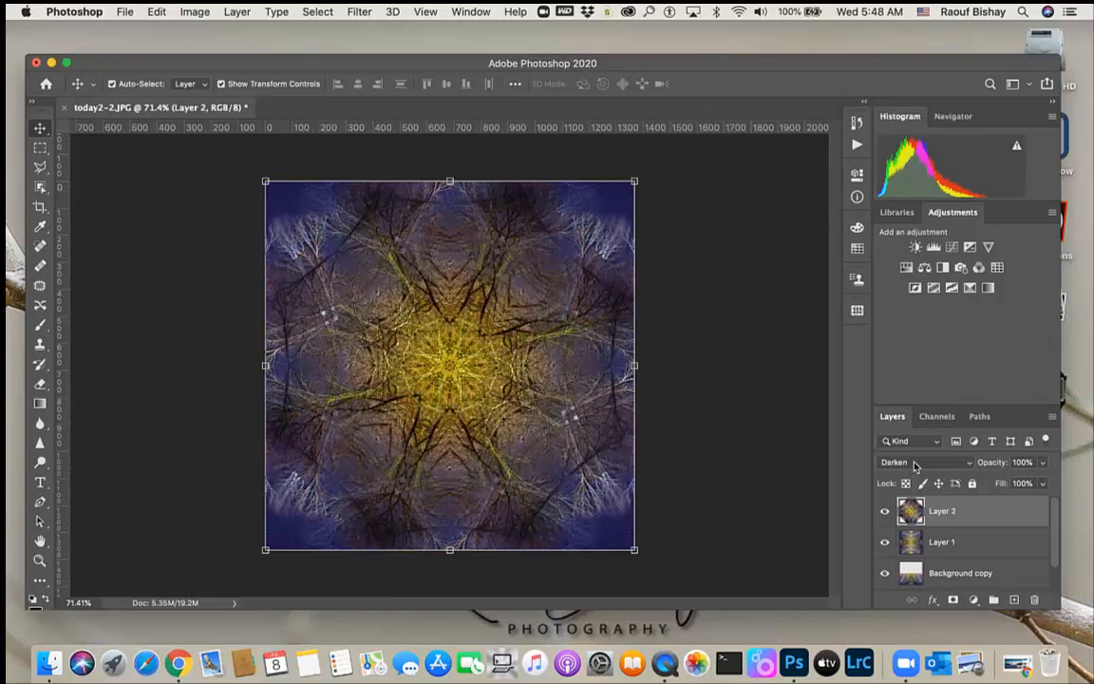
pyautogui.hotkey('shift', '+')
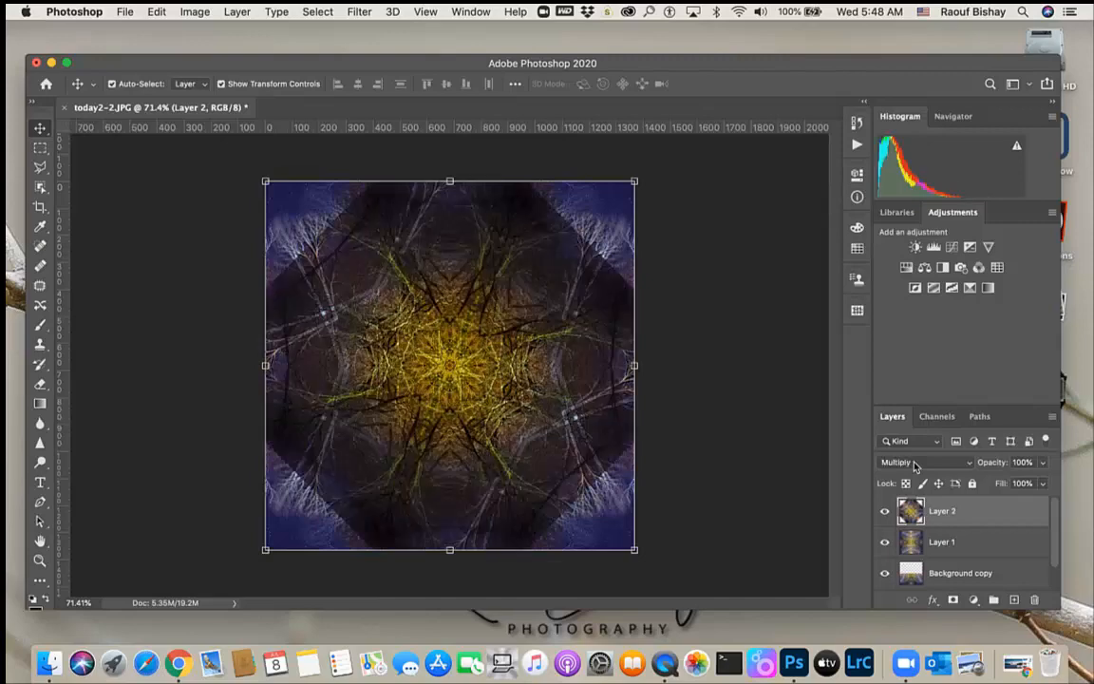
pyautogui.hotkey('shift', '-')
pyautogui.press('p')
pyautogui.hotkey('shift', '+')
pyautogui.hotkey('shift', '+')
pyautogui.hotkey('shift', '+')
pyautogui.hotkey('shift', '+')
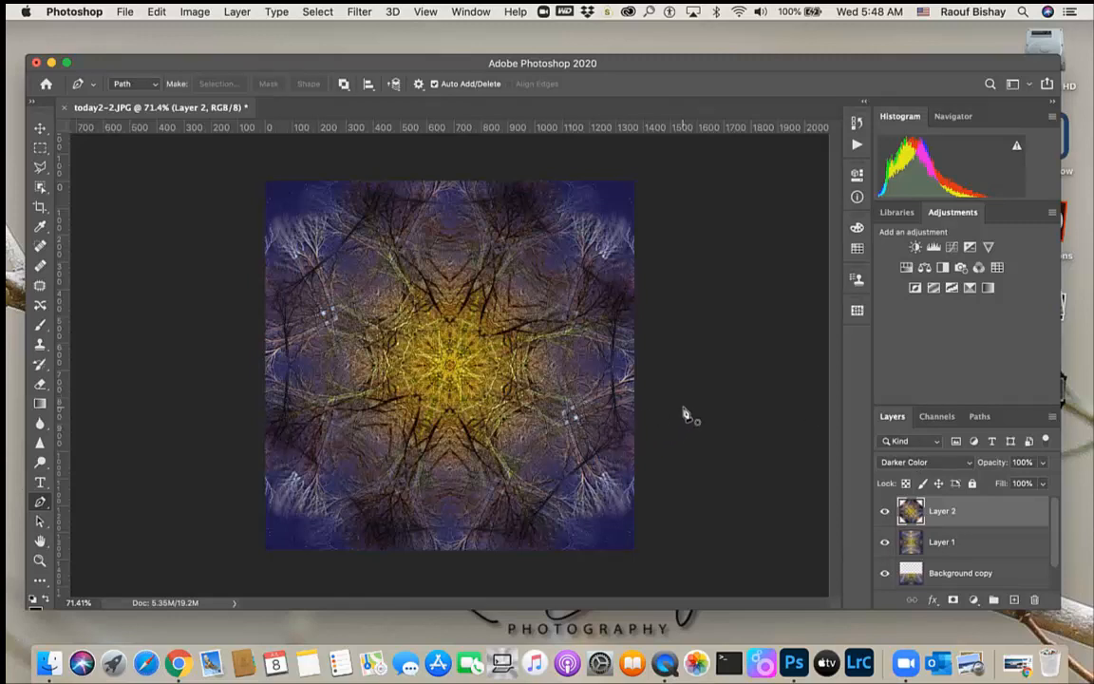
# Switch to Layer 1 and try its blend modes, setting it to Linear Dodge (Add)
pyautogui.click(902, 543)
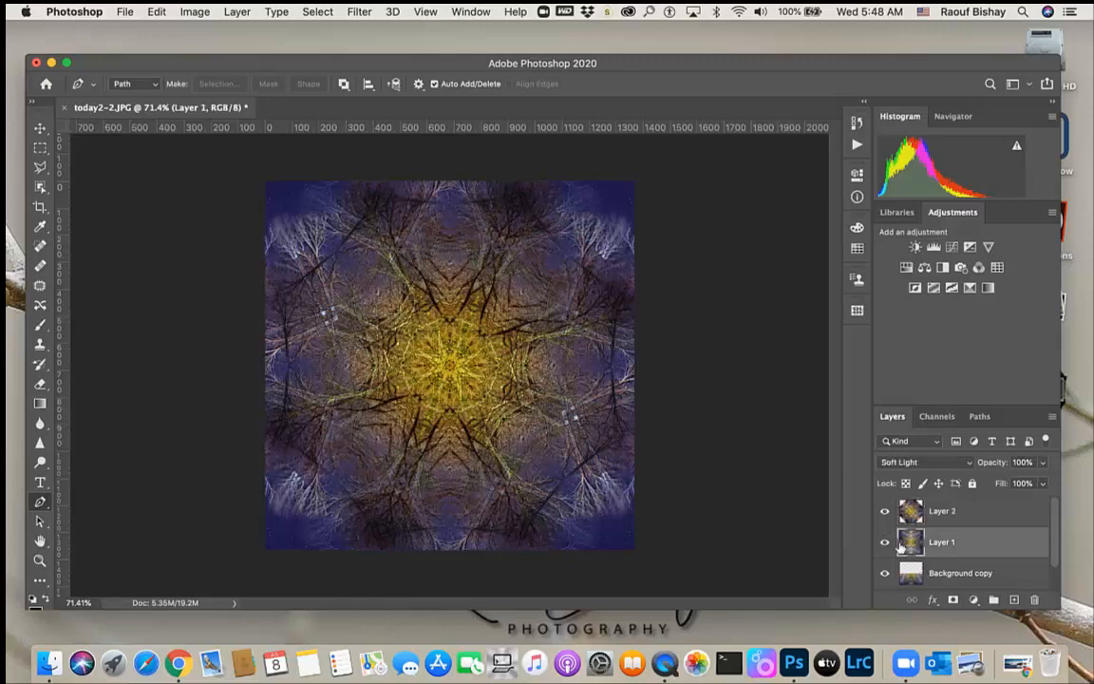
pyautogui.hotkey('shift', '+')
pyautogui.hotkey('shift', '+')
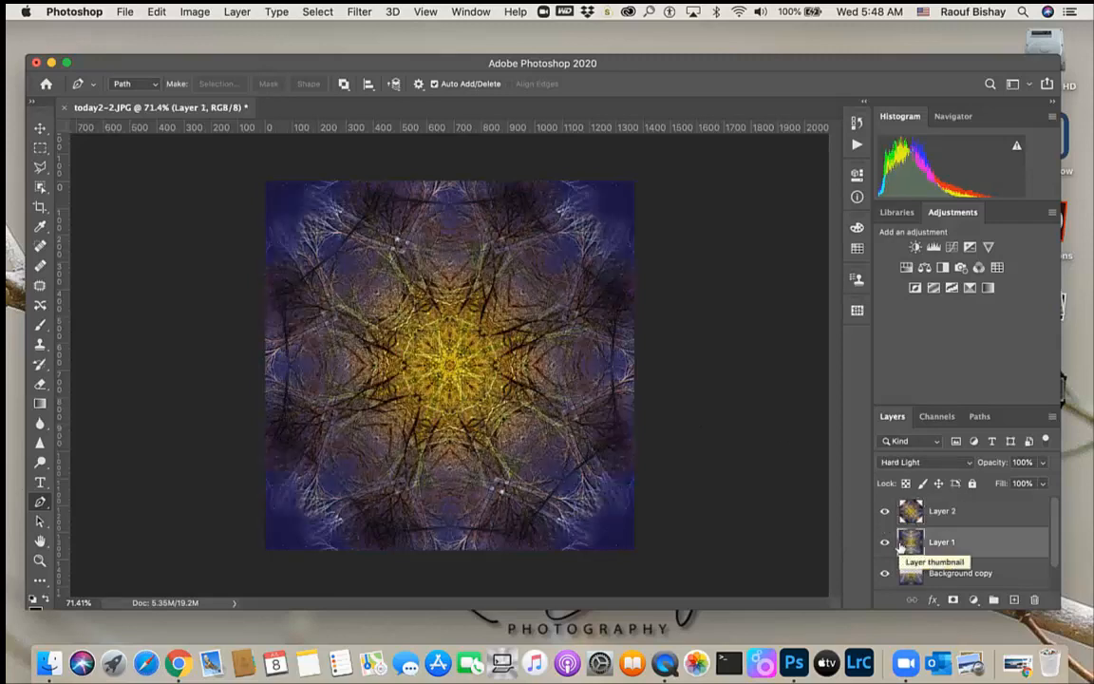
pyautogui.hotkey('shift', '-')
pyautogui.hotkey('shift', '-')
pyautogui.hotkey('shift', '-')
pyautogui.hotkey('shift', '-')
pyautogui.hotkey('shift', '-')
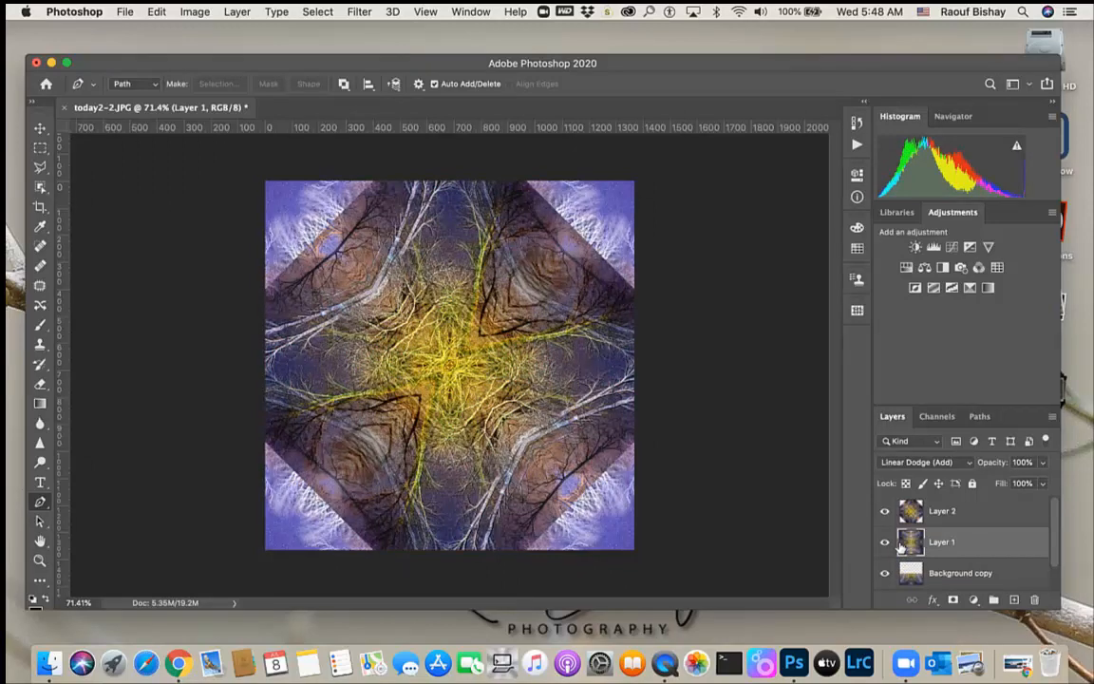
pyautogui.hotkey('shift', '-')
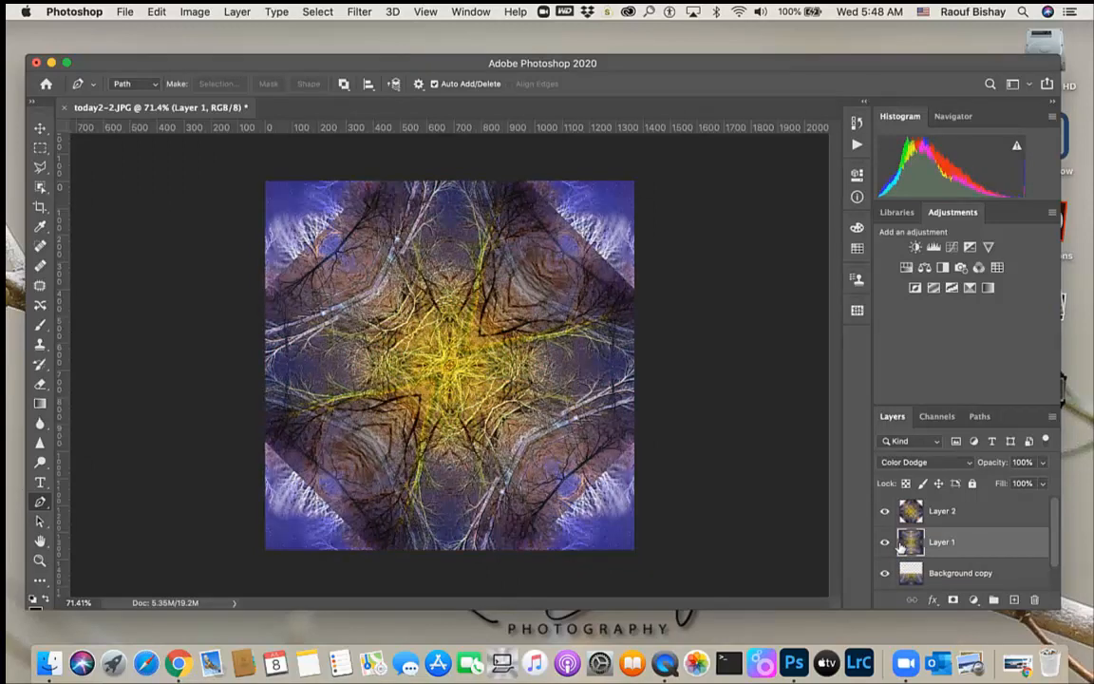
pyautogui.hotkey('shift', '+')
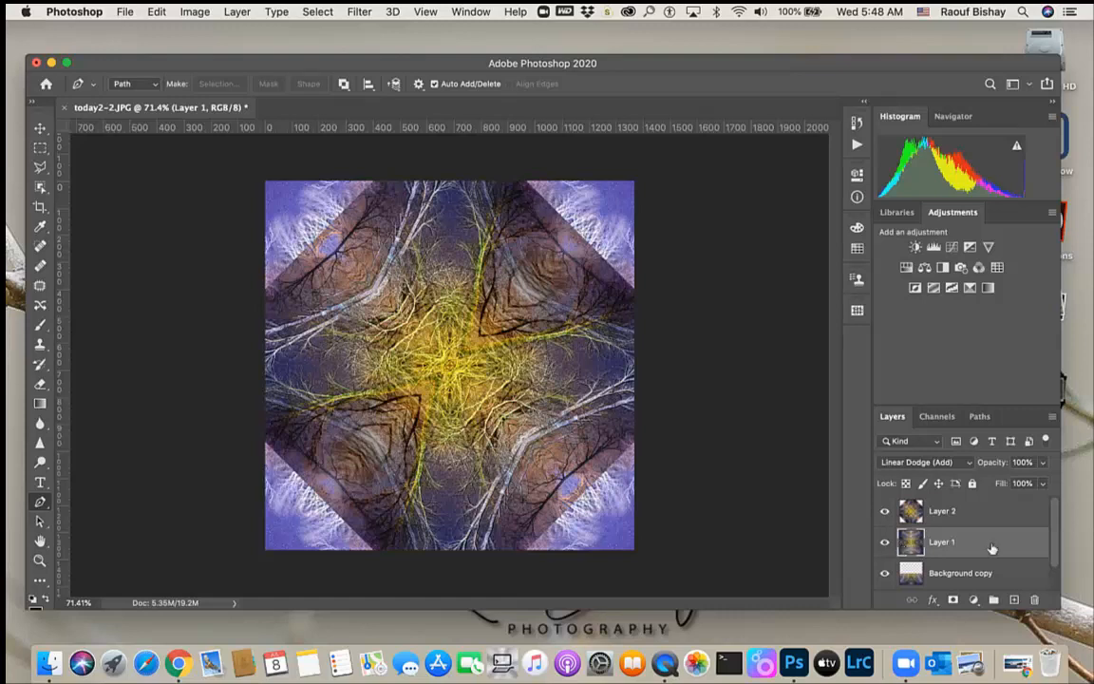
# Switch back to Layer 2 and try its blend modes, setting it to Difference
pyautogui.click(945, 512)
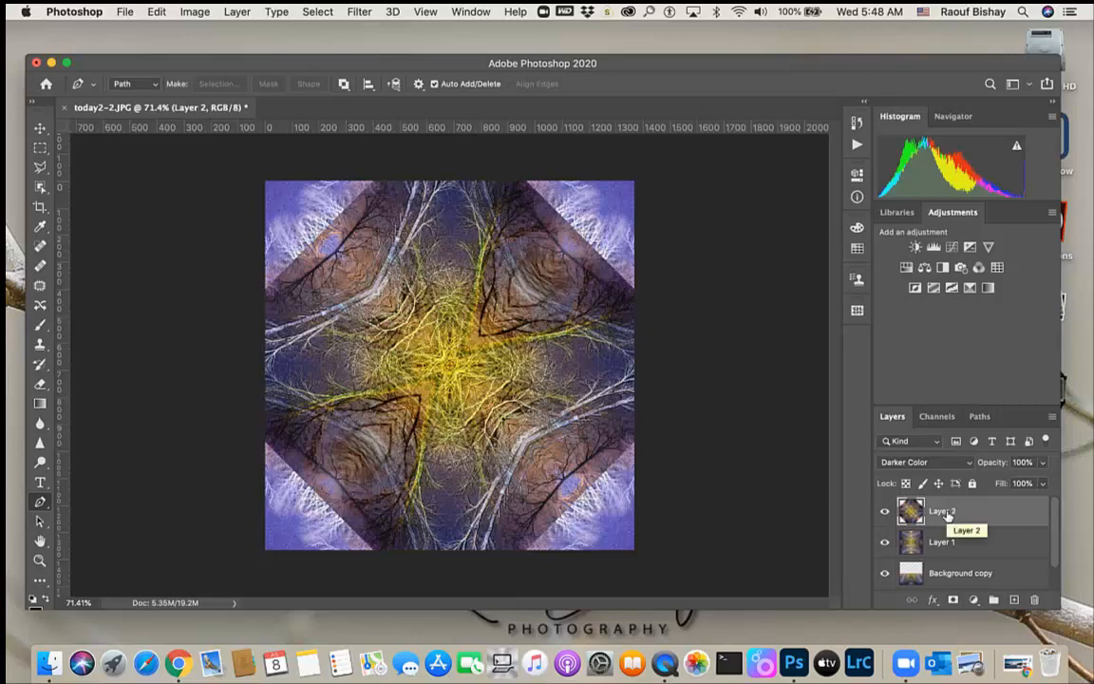
pyautogui.hotkey('shift', '+')
pyautogui.hotkey('shift', '+')
pyautogui.hotkey('shift', '+')
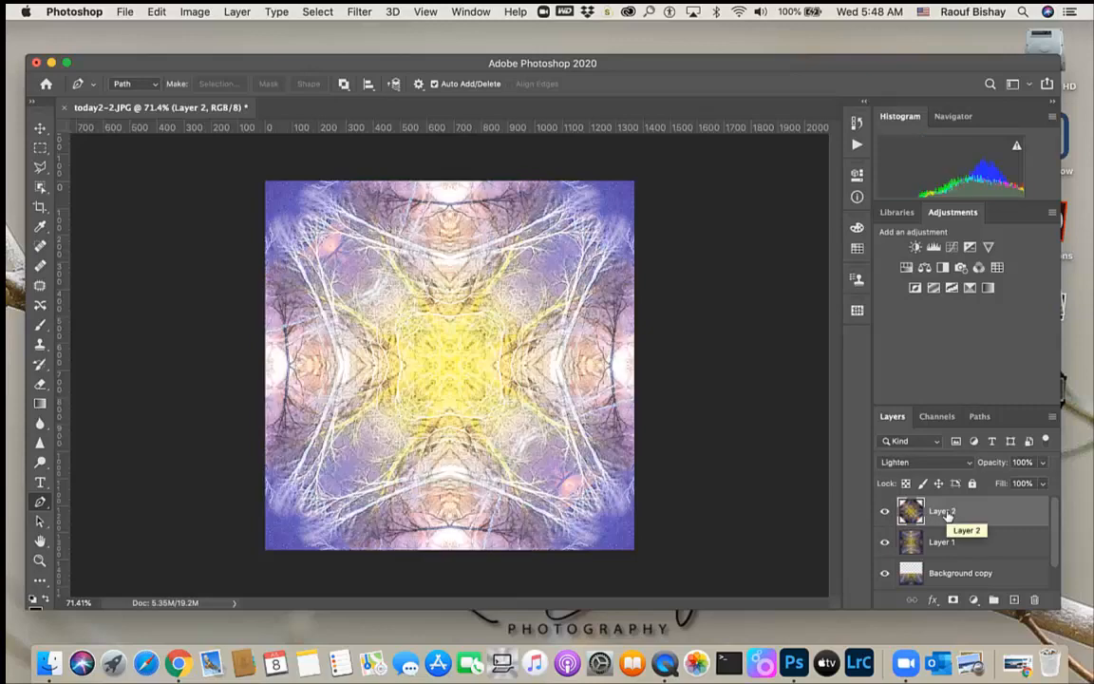
pyautogui.hotkey('shift', '+')
pyautogui.hotkey('shift', '+')
pyautogui.hotkey('shift', '+')
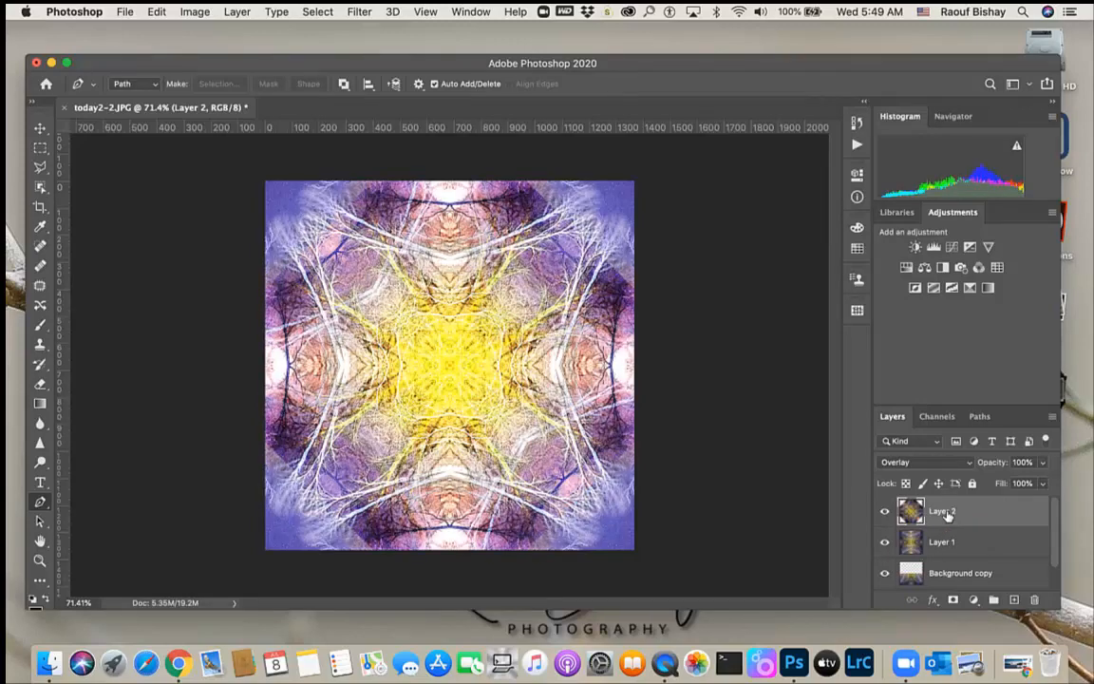
pyautogui.hotkey('shift', '+')
pyautogui.hotkey('shift', '+')
pyautogui.hotkey('shift', '+')
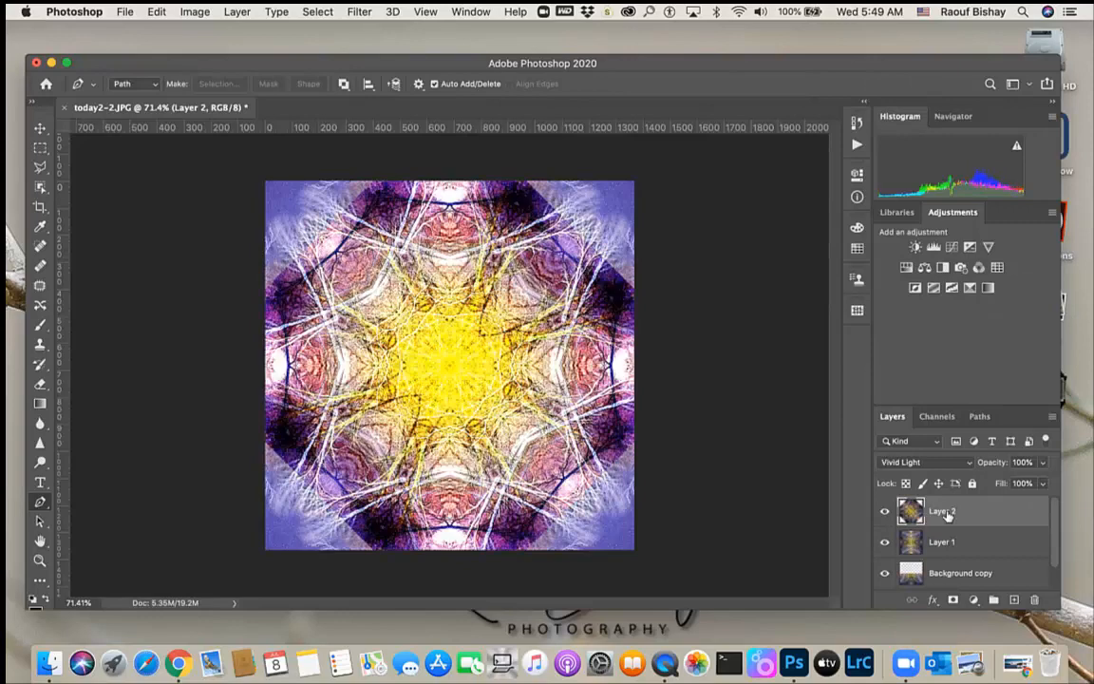
pyautogui.hotkey('shift', '-')
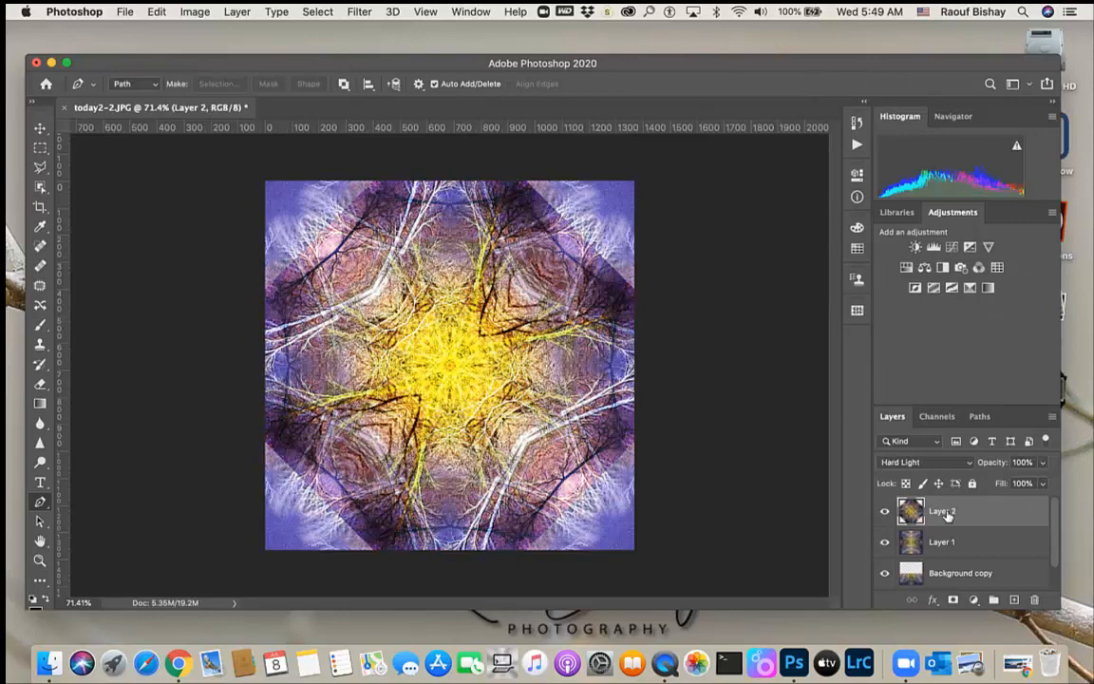
pyautogui.hotkey('shift', '+')
pyautogui.hotkey('shift', '+')
pyautogui.hotkey('shift', '+')
pyautogui.hotkey('shift', '+')
pyautogui.hotkey('shift', '+')
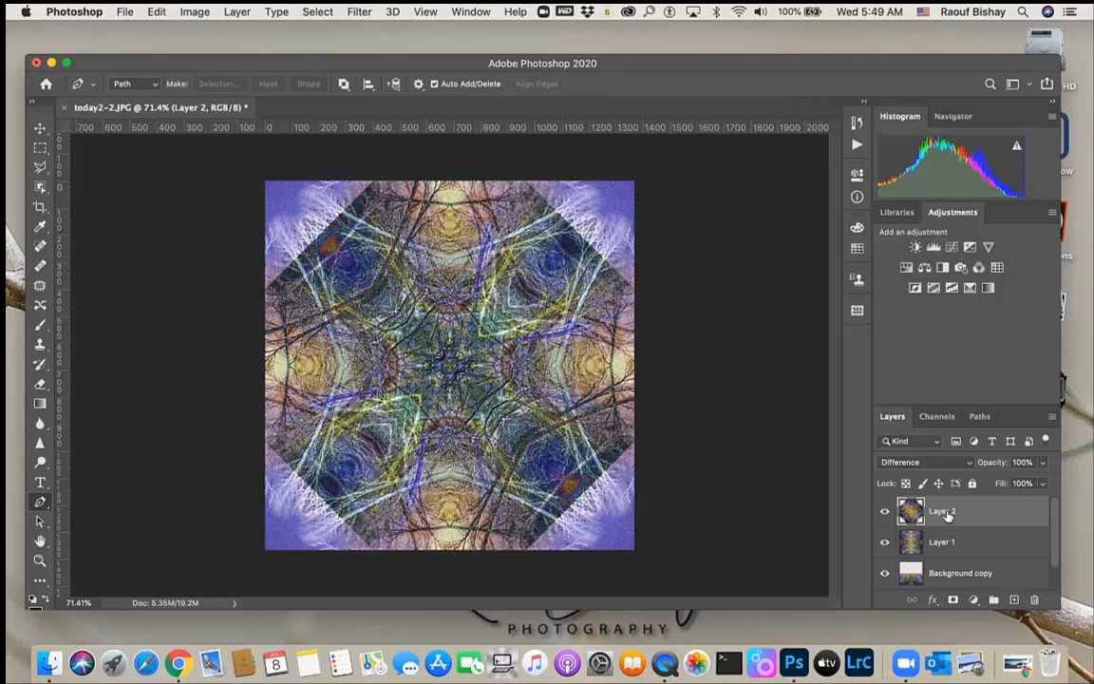
# Try a Black & White adjustment layer with altered color sliders, then undo it entirely
pyautogui.click(943, 269)
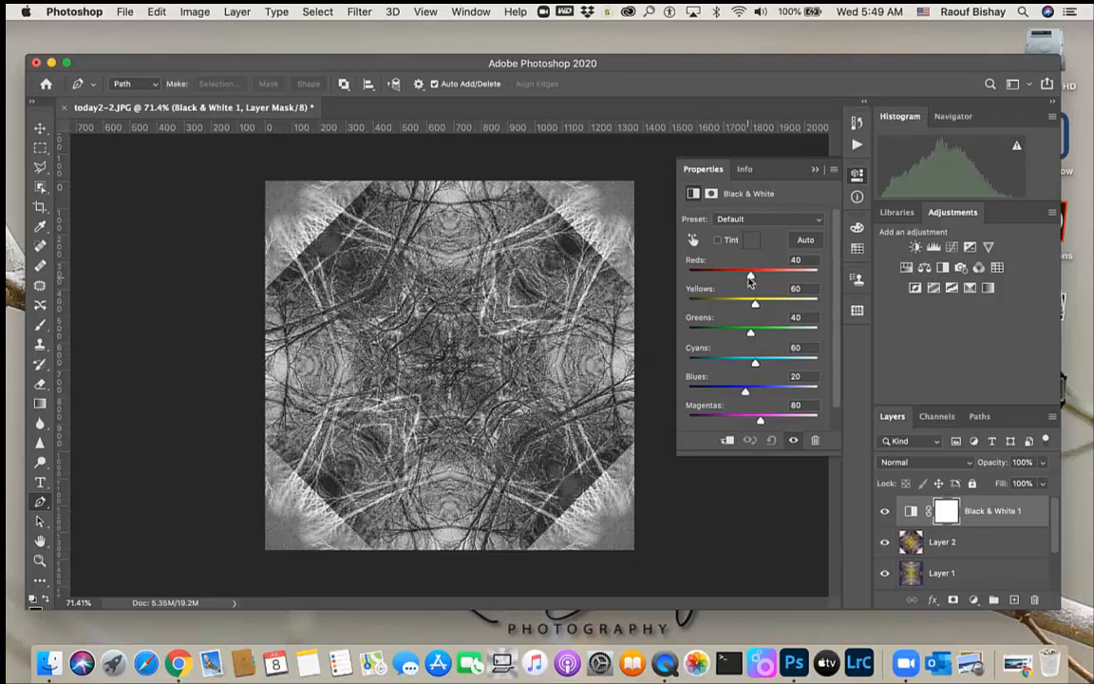
pyautogui.moveTo(750, 277); pyautogui.dragTo(753, 281)
pyautogui.moveTo(773, 282); pyautogui.dragTo(726, 311)
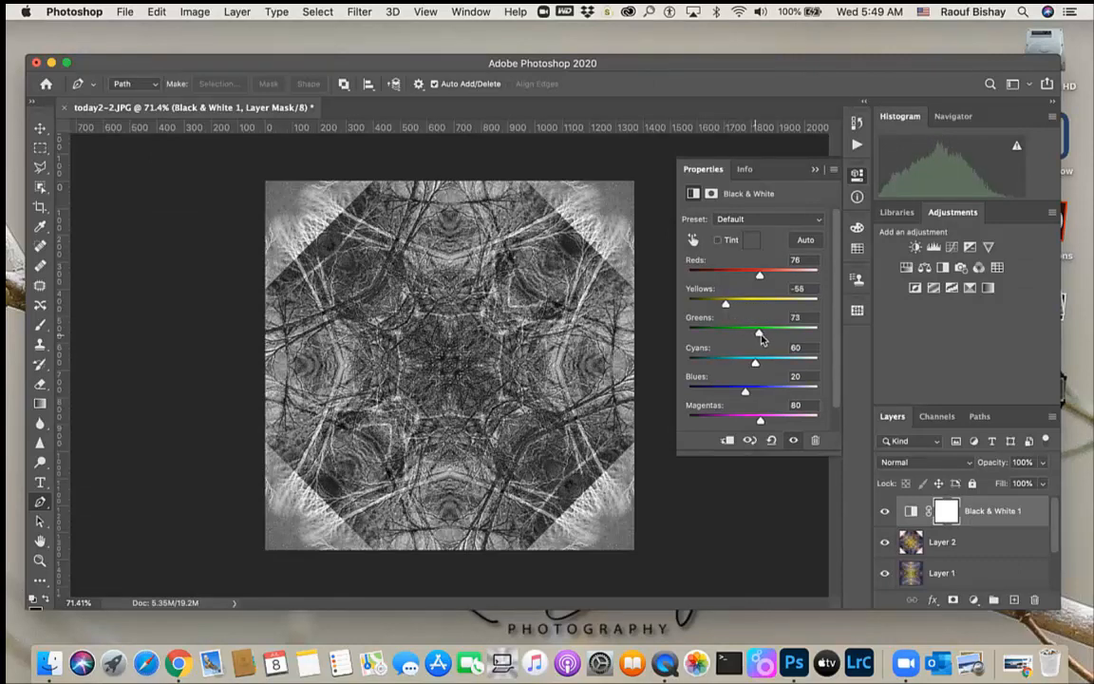
pyautogui.moveTo(750, 334); pyautogui.dragTo(734, 420)
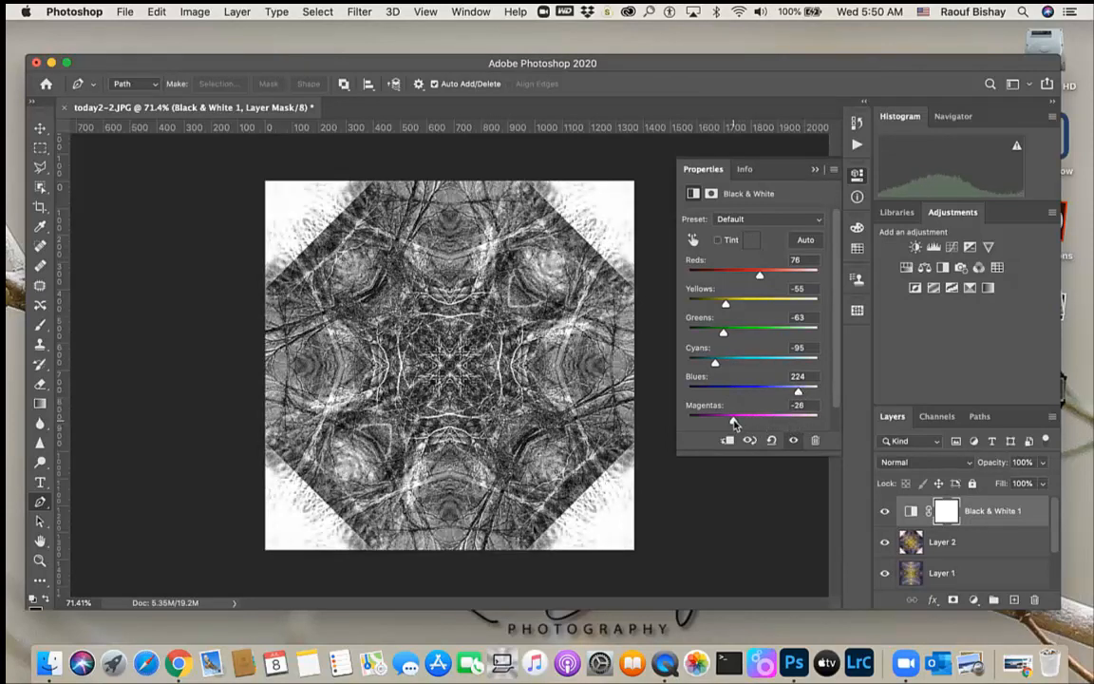
pyautogui.moveTo(760, 275); pyautogui.dragTo(791, 275)
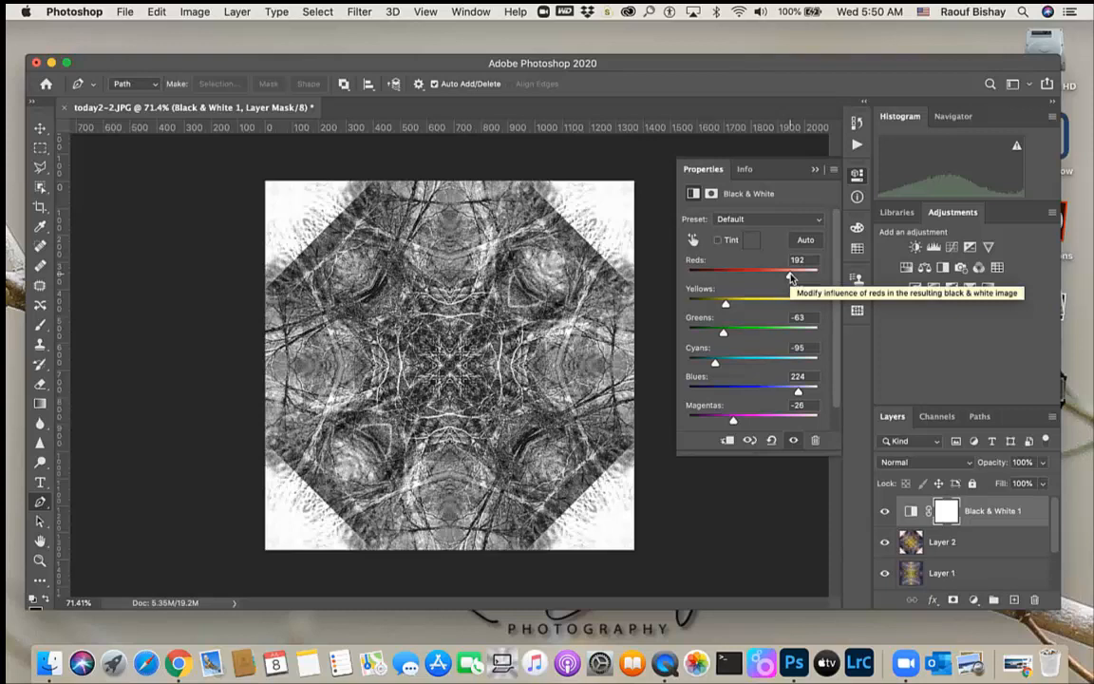
pyautogui.press('super+z')
pyautogui.press('super+z')
pyautogui.press('super+z')
pyautogui.press('super+z')
pyautogui.press('super+z')
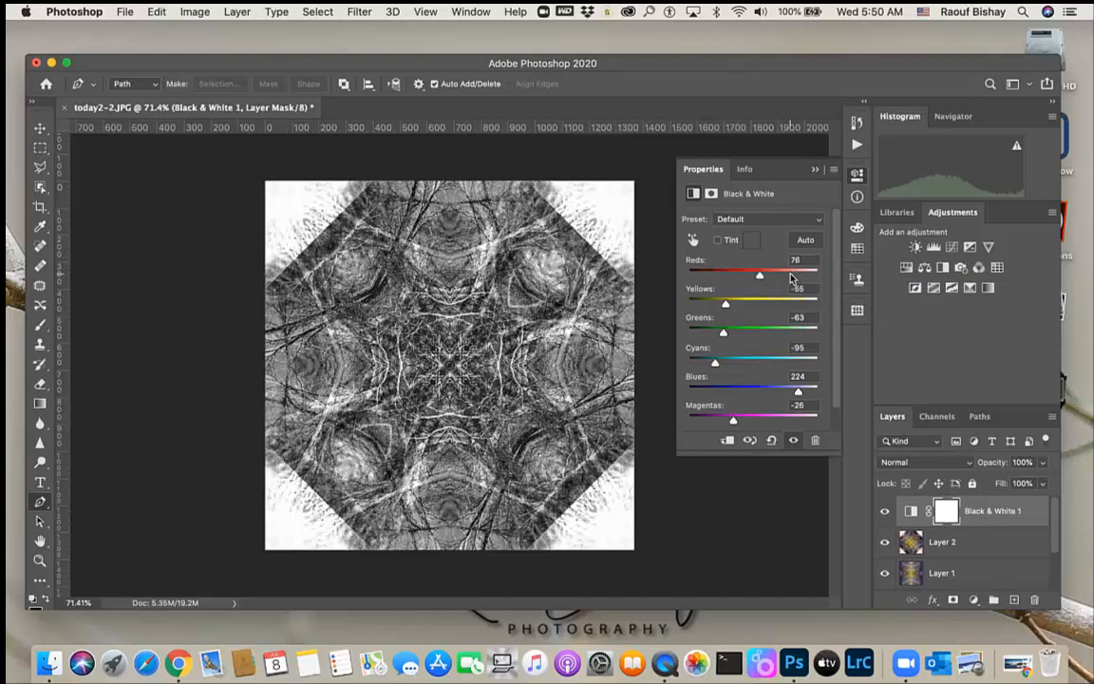
pyautogui.press('super+z')
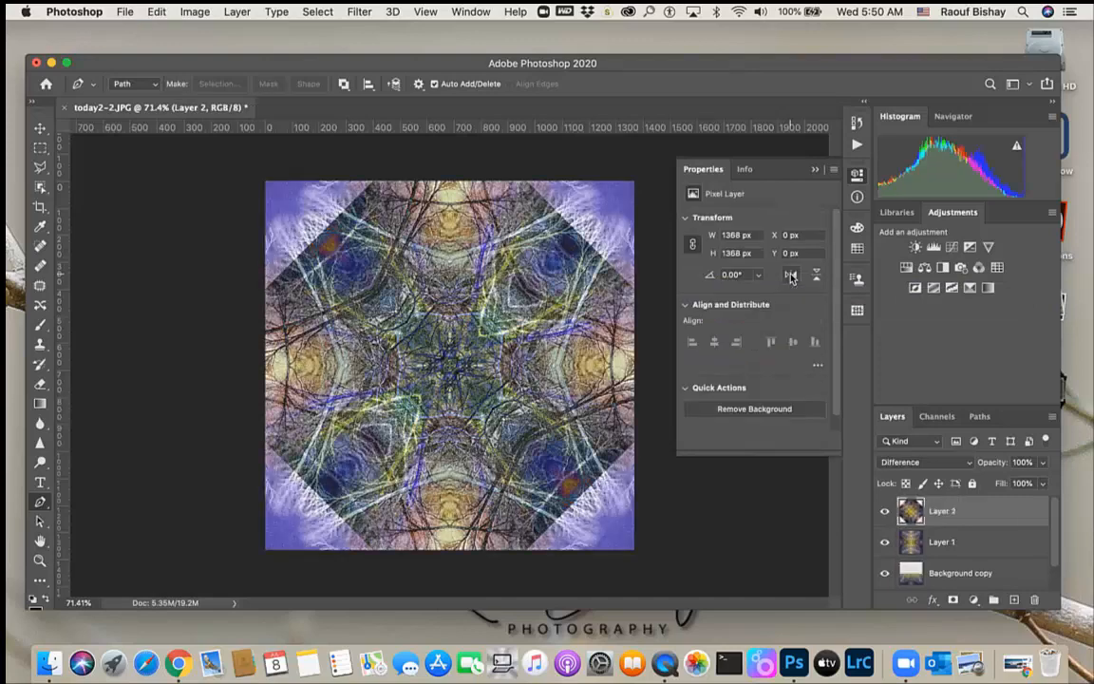
pyautogui.click(815, 171)
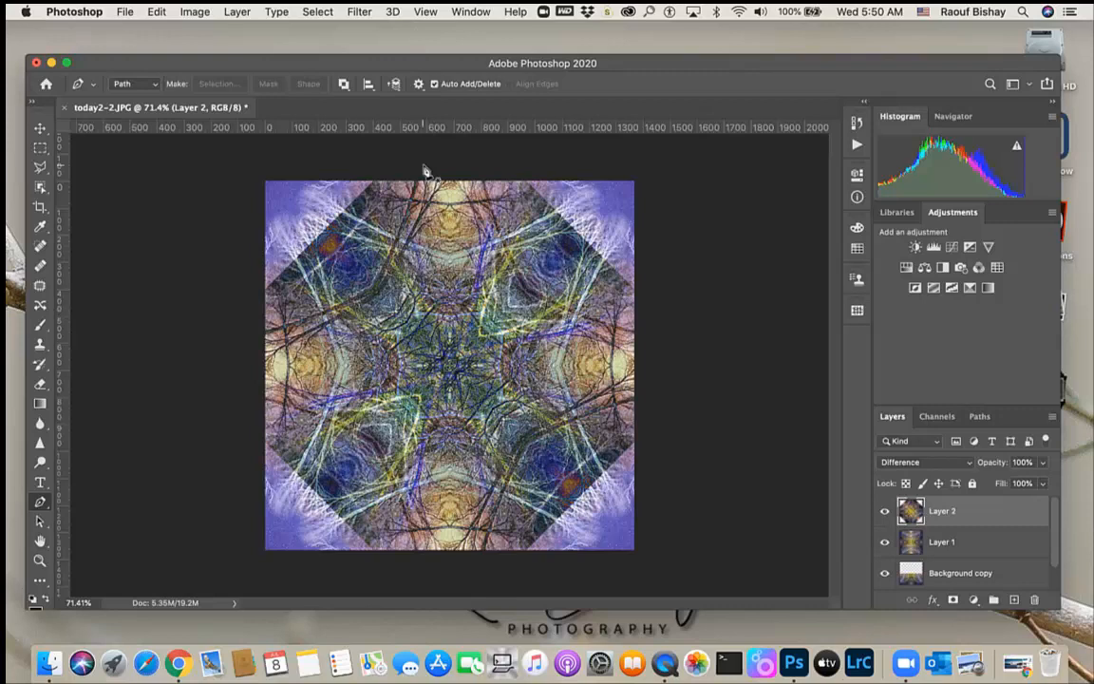
# Apply the Extrude filter to Layer 2 with Pyramids type, size 30 pixels and depth 30
pyautogui.click(360, 12)
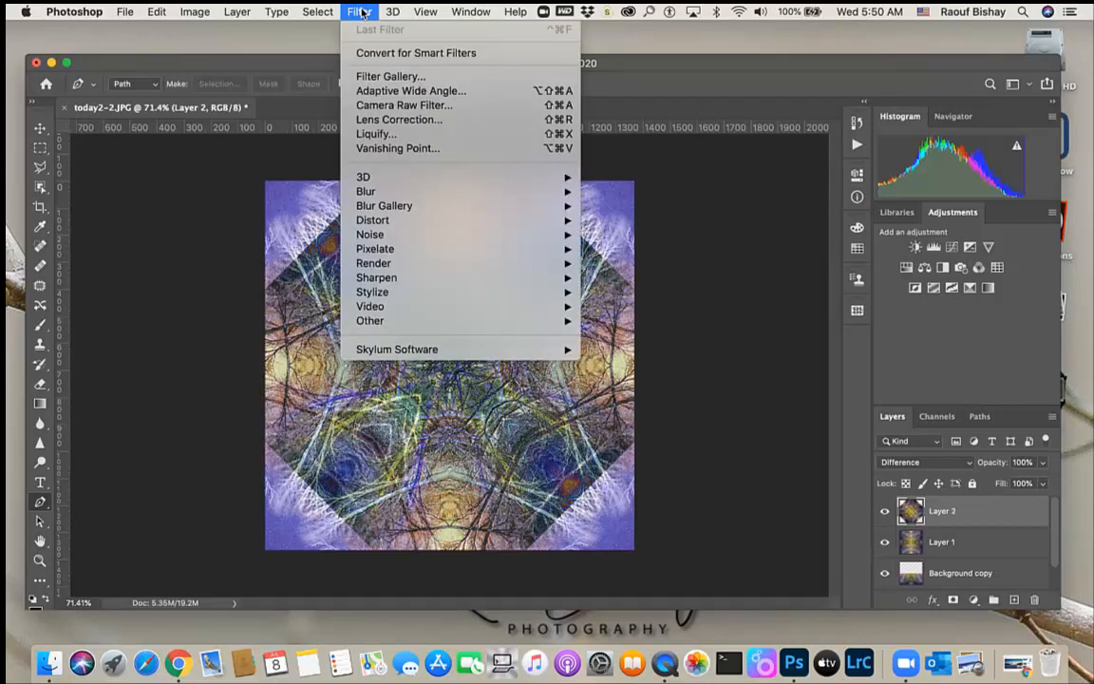
pyautogui.moveTo(422, 181)
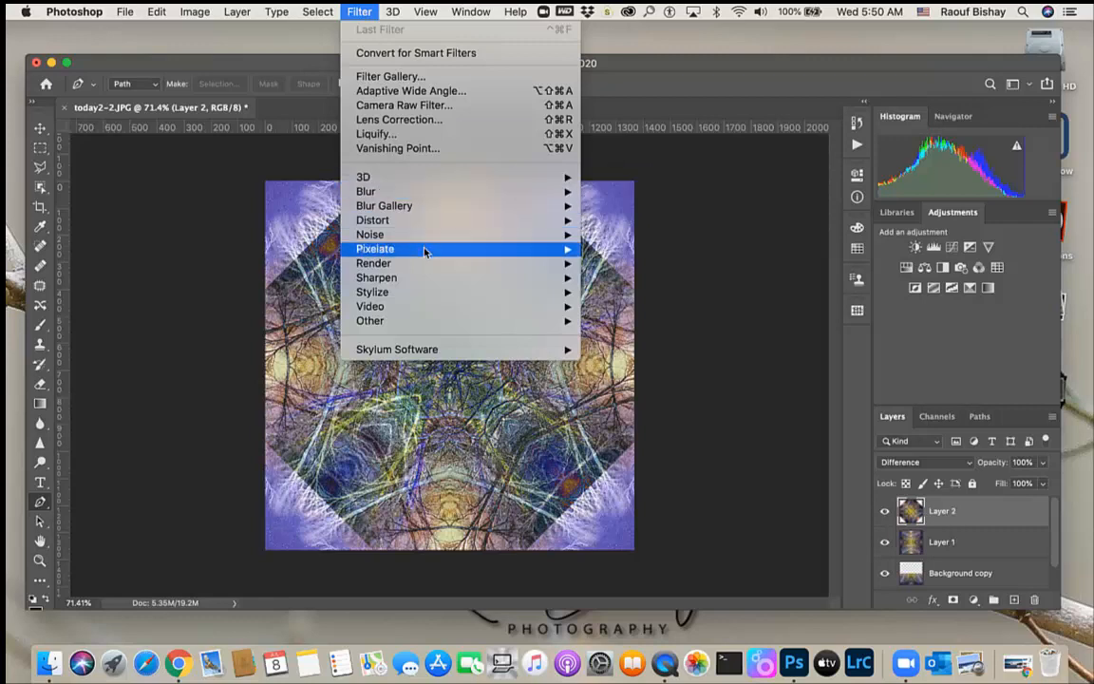
pyautogui.moveTo(427, 299)
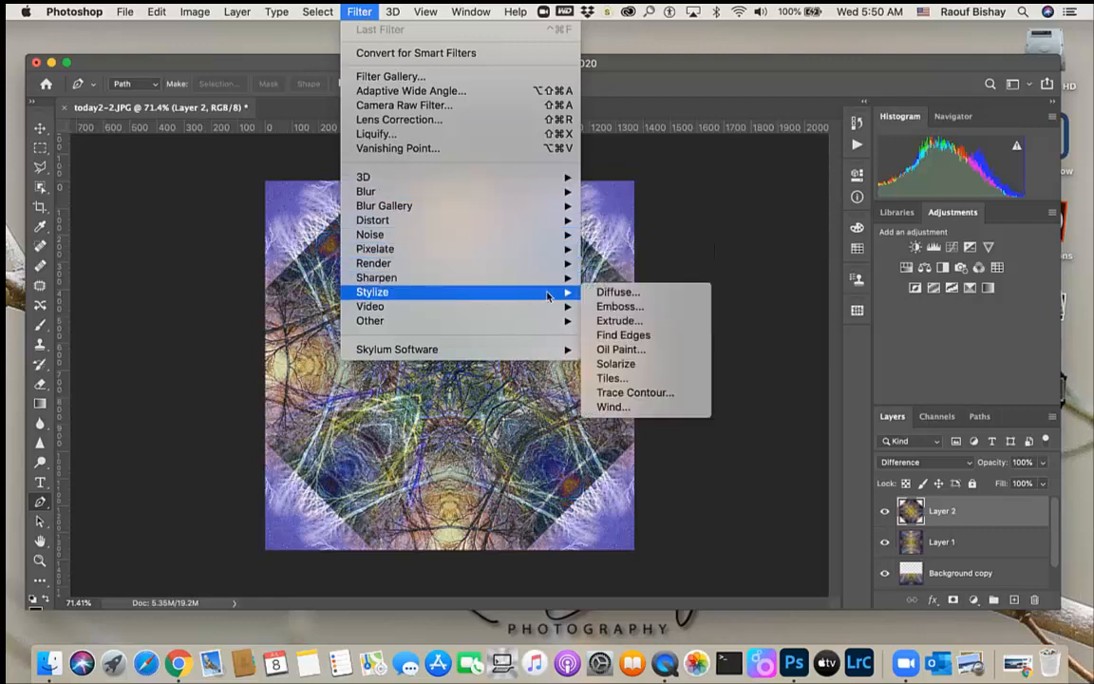
pyautogui.click(642, 323)
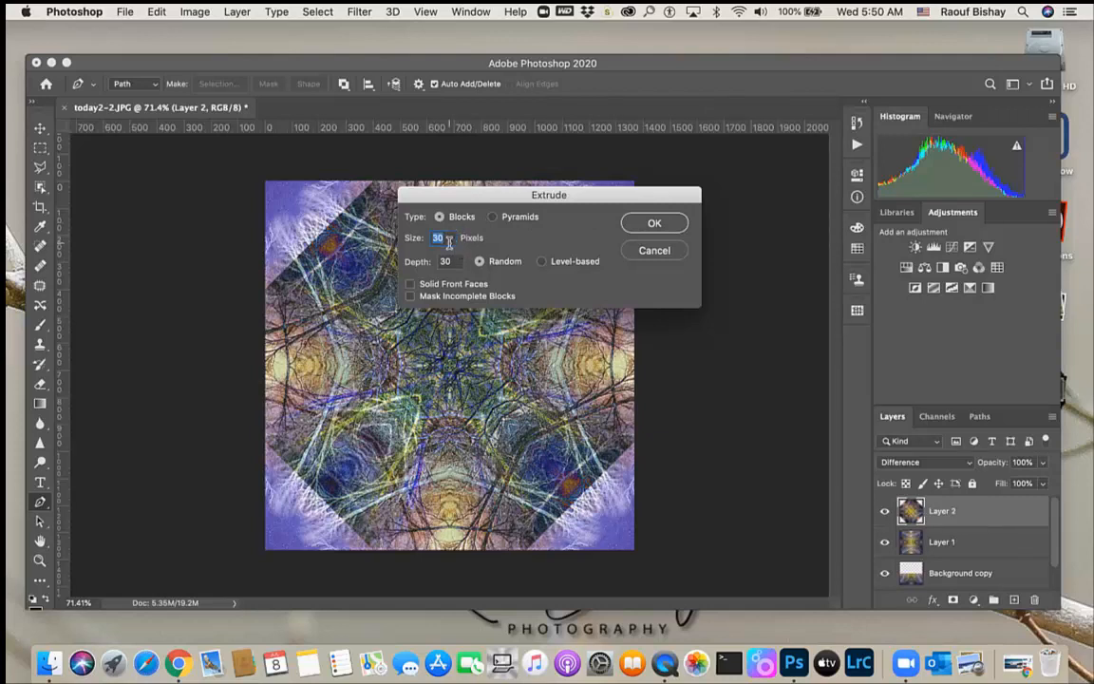
pyautogui.click(497, 218)
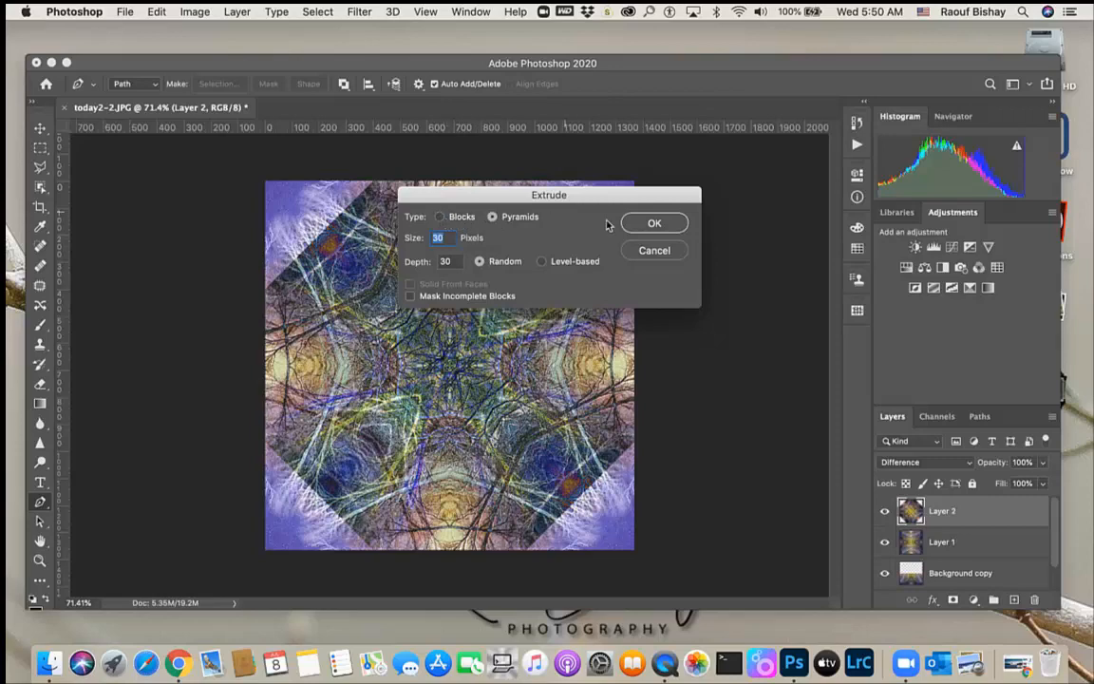
pyautogui.click(657, 224)
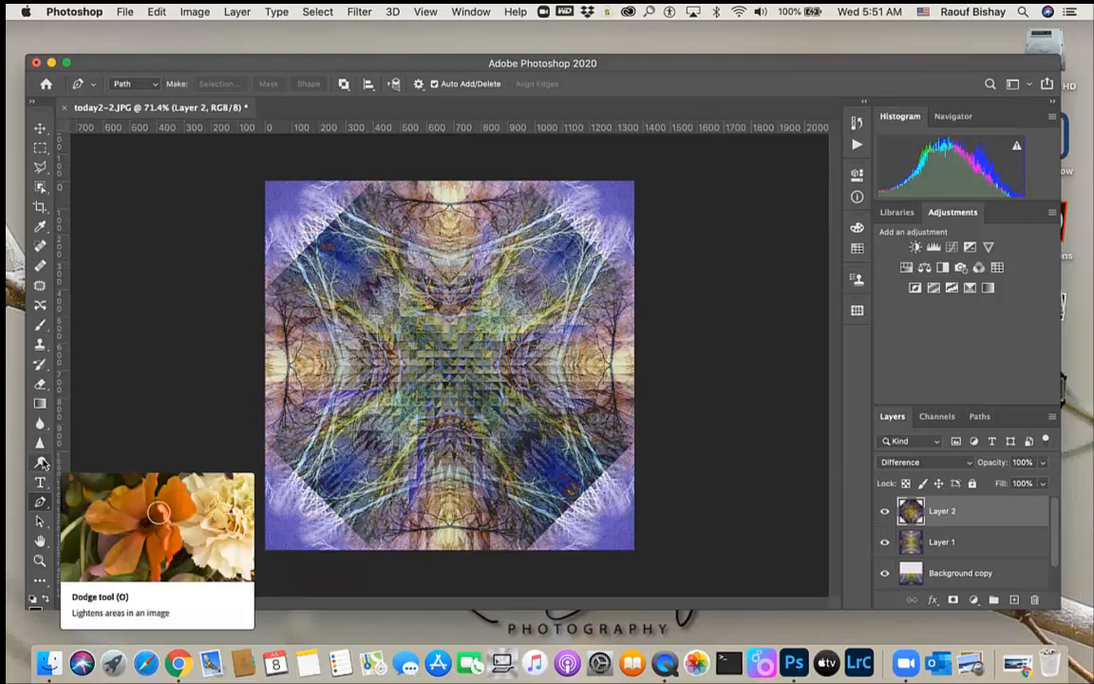
# Apply the Oil Paint filter to Layer 2 with stylization 4.0, cleanliness 2.3, scale 1.1 and bristle detail 10.0
pyautogui.click(40, 560)
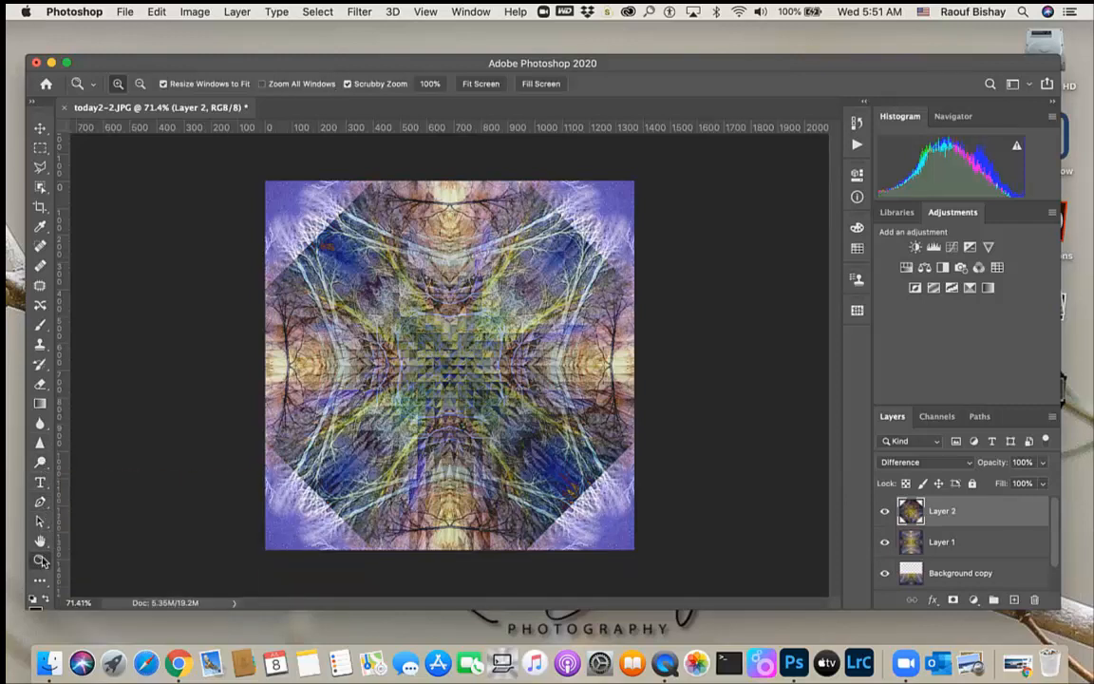
pyautogui.click(447, 397)
pyautogui.click(447, 397)
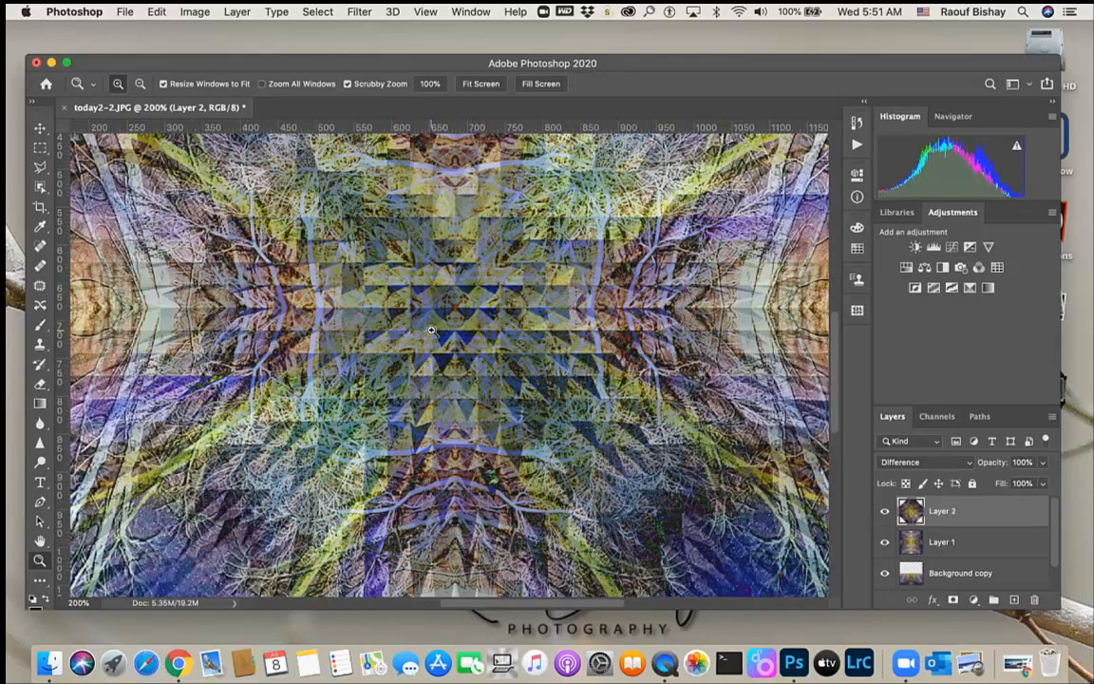
pyautogui.click(140, 83)
pyautogui.click(489, 295)
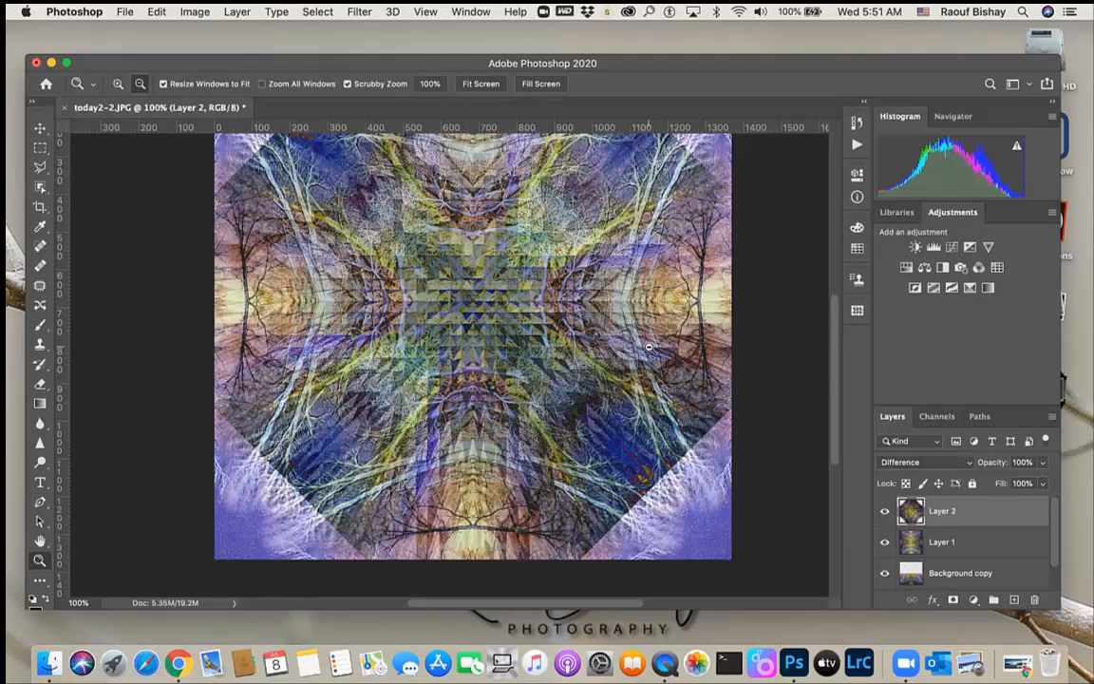
pyautogui.click(358, 12)
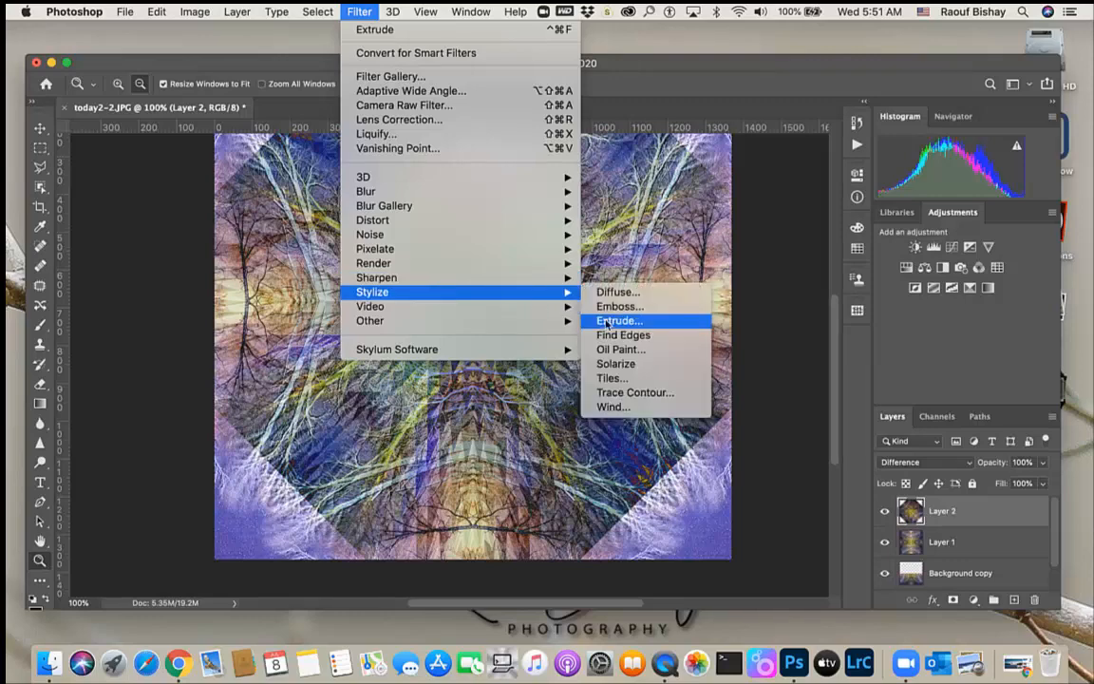
pyautogui.click(632, 350)
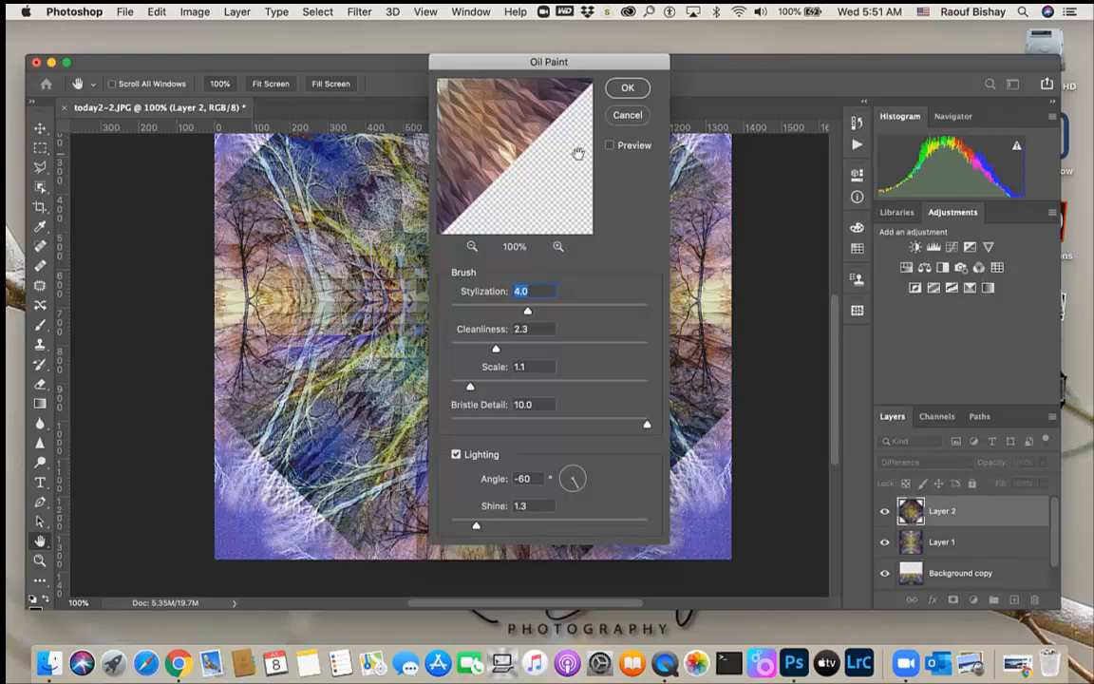
pyautogui.click(624, 89)
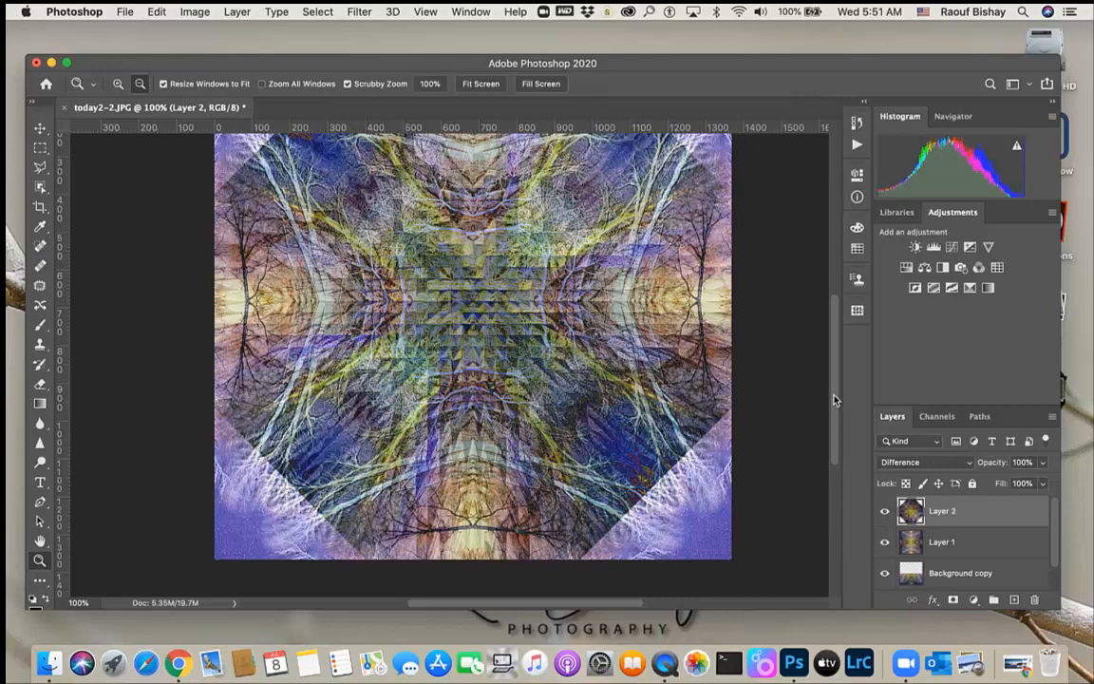
# Fit the image on screen and toggle each layer's visibility to compare how the layers combine
pyautogui.press('super+0')
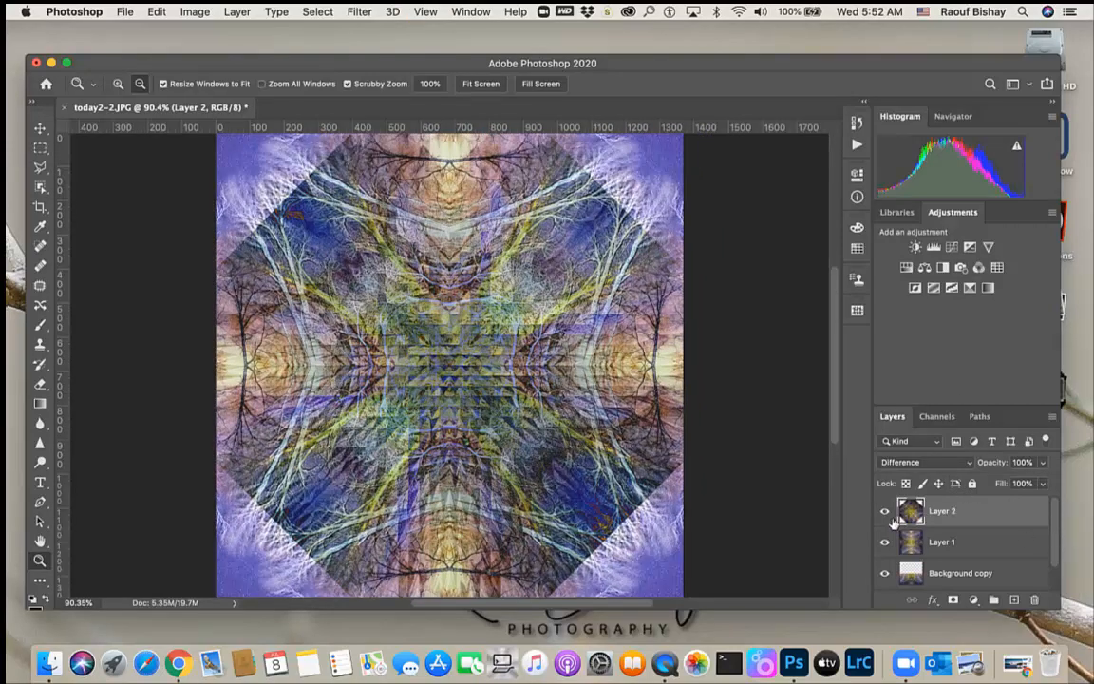
pyautogui.click(886, 512)
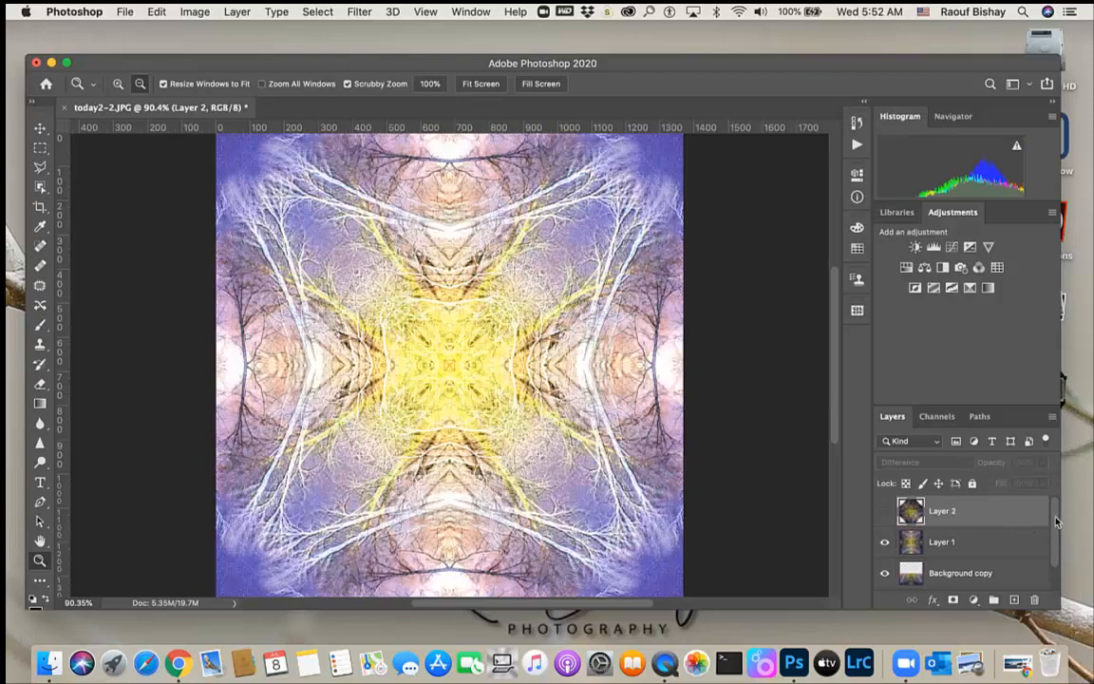
pyautogui.scroll(-1, 955, 495)
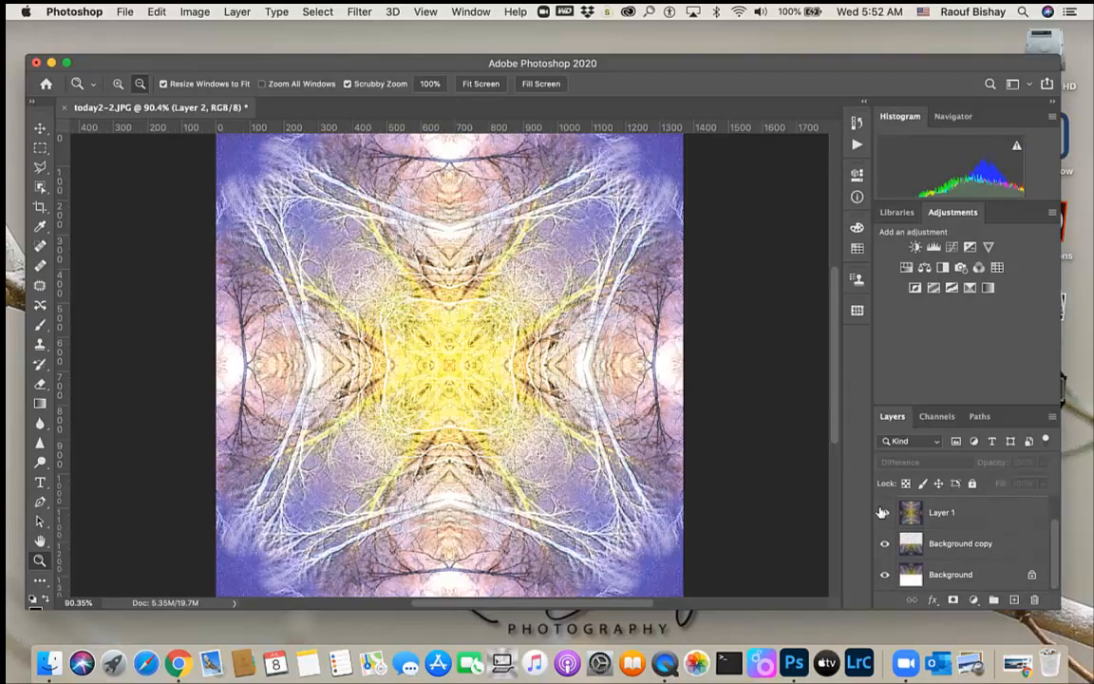
pyautogui.click(885, 512)
pyautogui.click(885, 543)
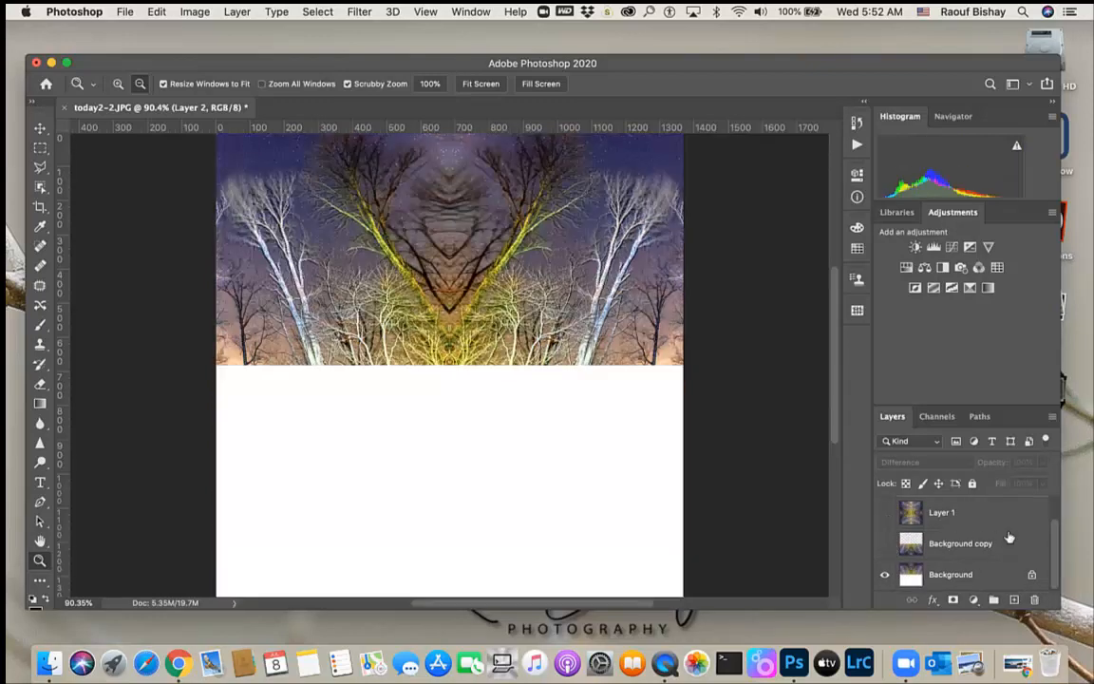
pyautogui.scroll(1, 1053, 523)
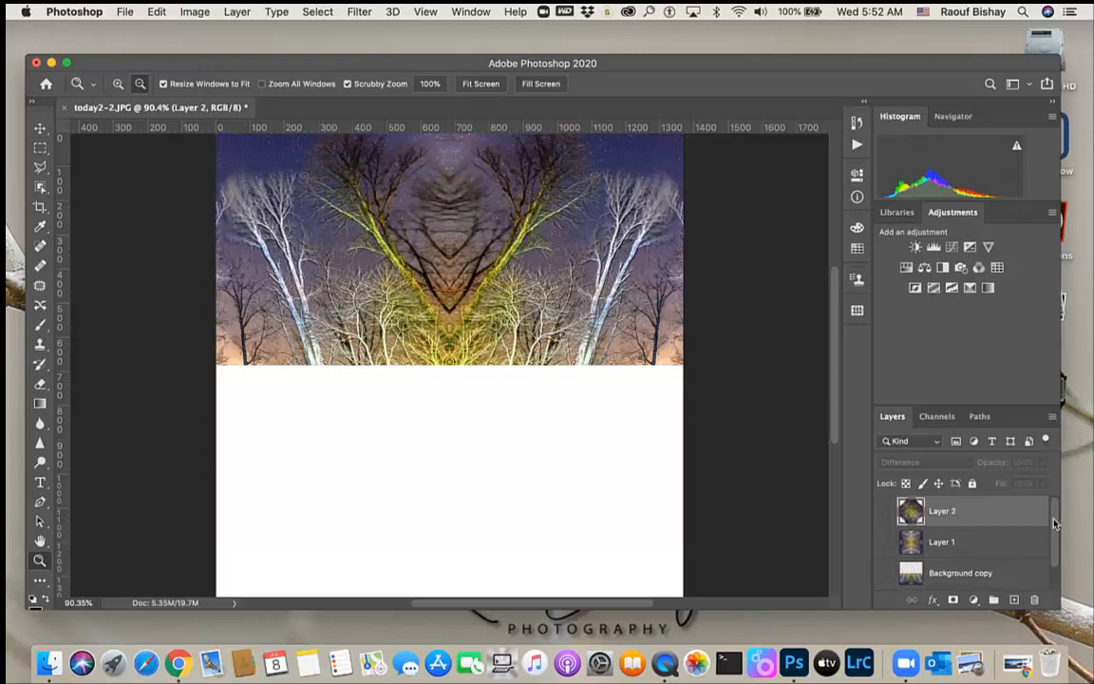
pyautogui.scroll(-1, 1049, 527)
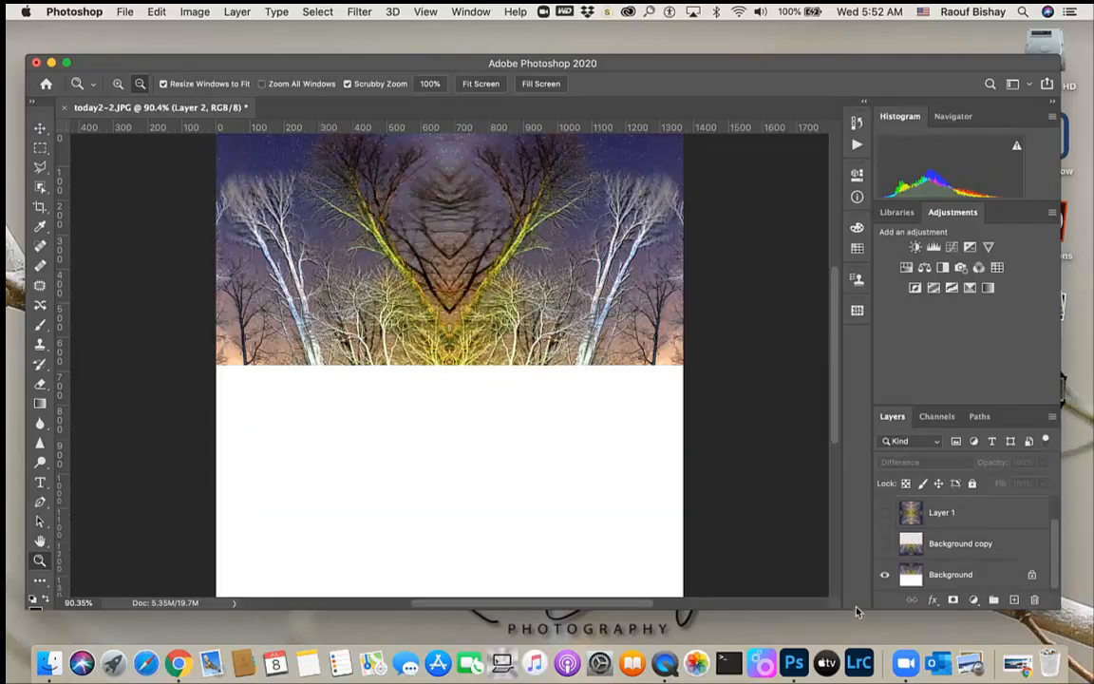
pyautogui.click(886, 578)
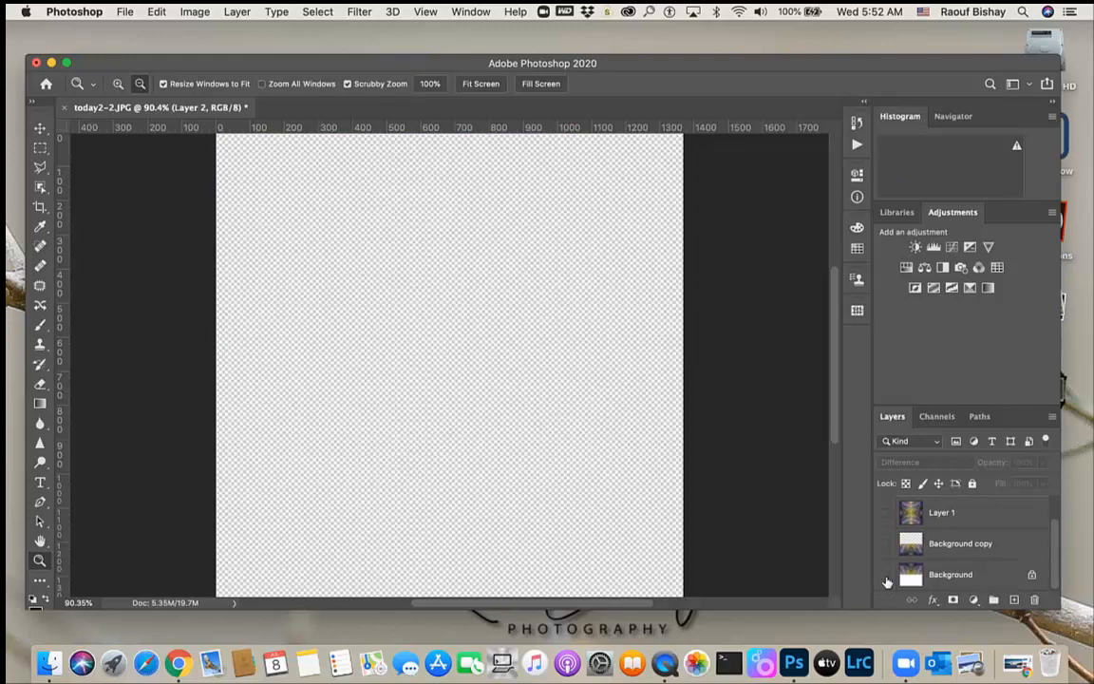
pyautogui.scroll(1, 1049, 490)
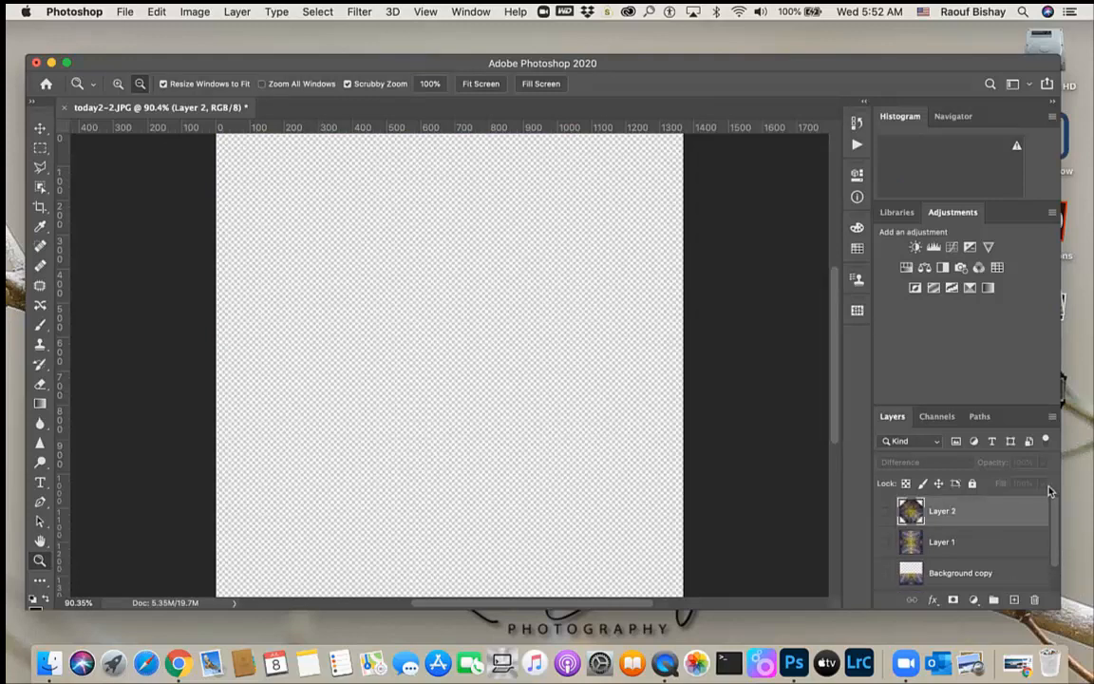
pyautogui.click(886, 516)
pyautogui.click(886, 516)
pyautogui.click(886, 516)
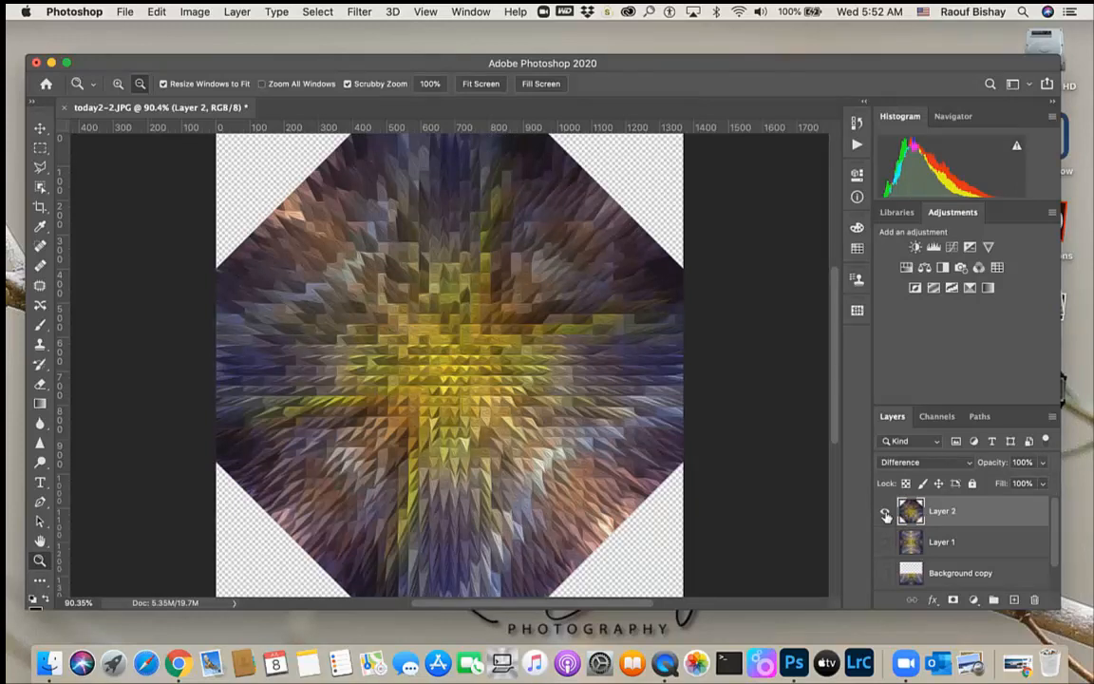
pyautogui.click(886, 542)
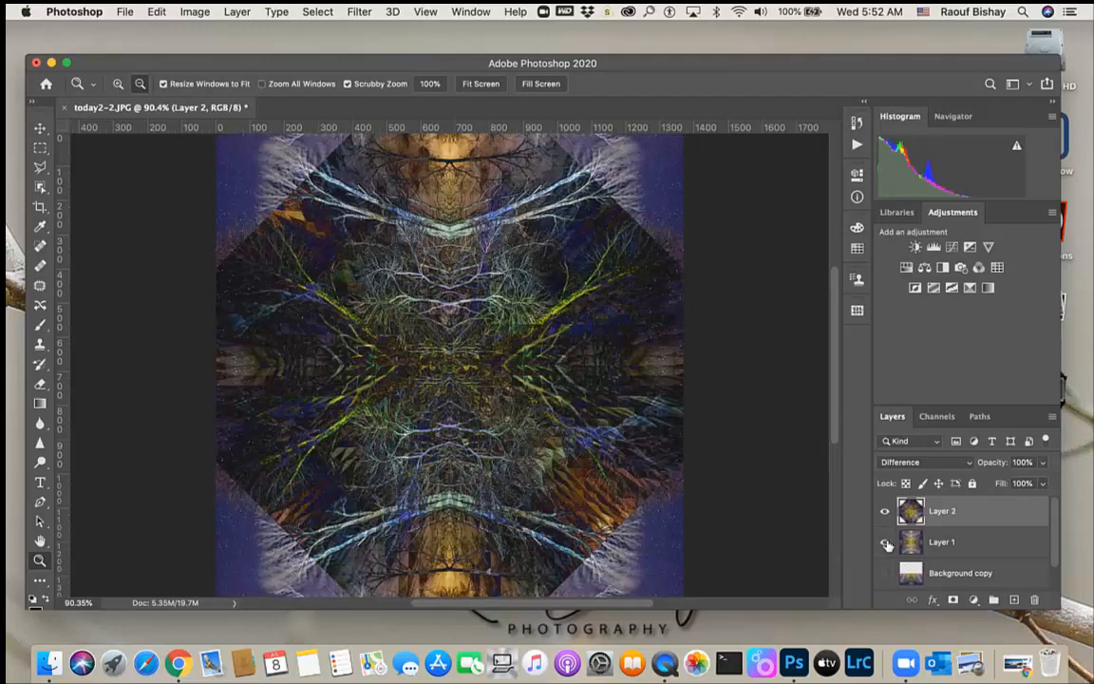
pyautogui.scroll(-1, 888, 544)
pyautogui.click(886, 543)
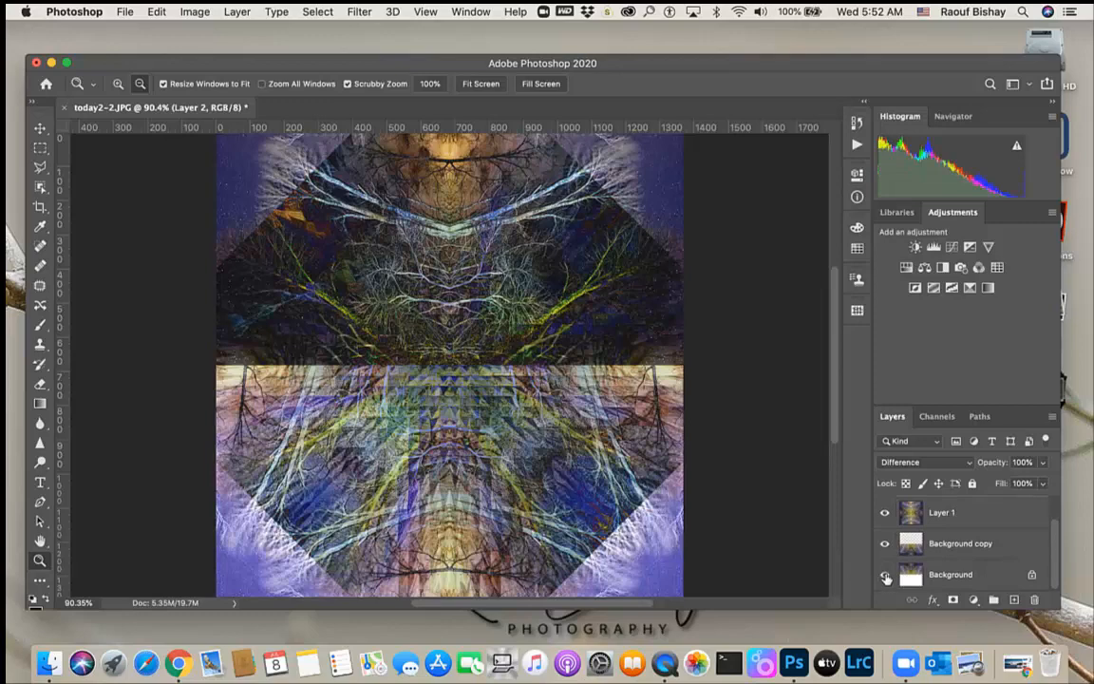
pyautogui.click(884, 573)
pyautogui.scroll(1, 955, 560)
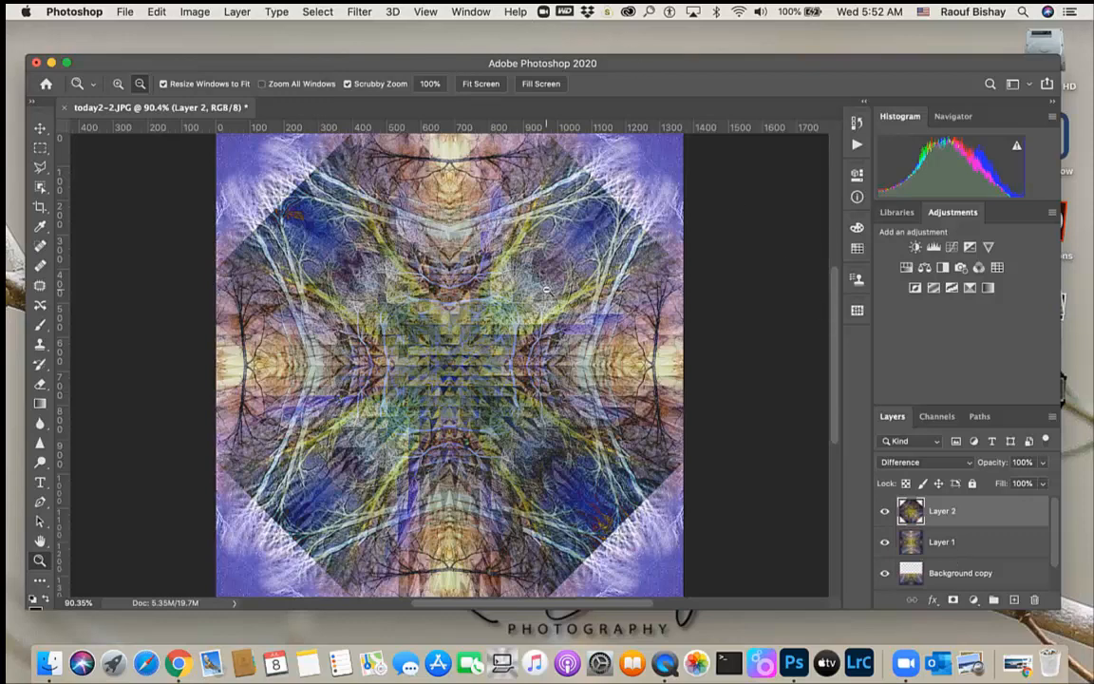
pyautogui.click(676, 665)
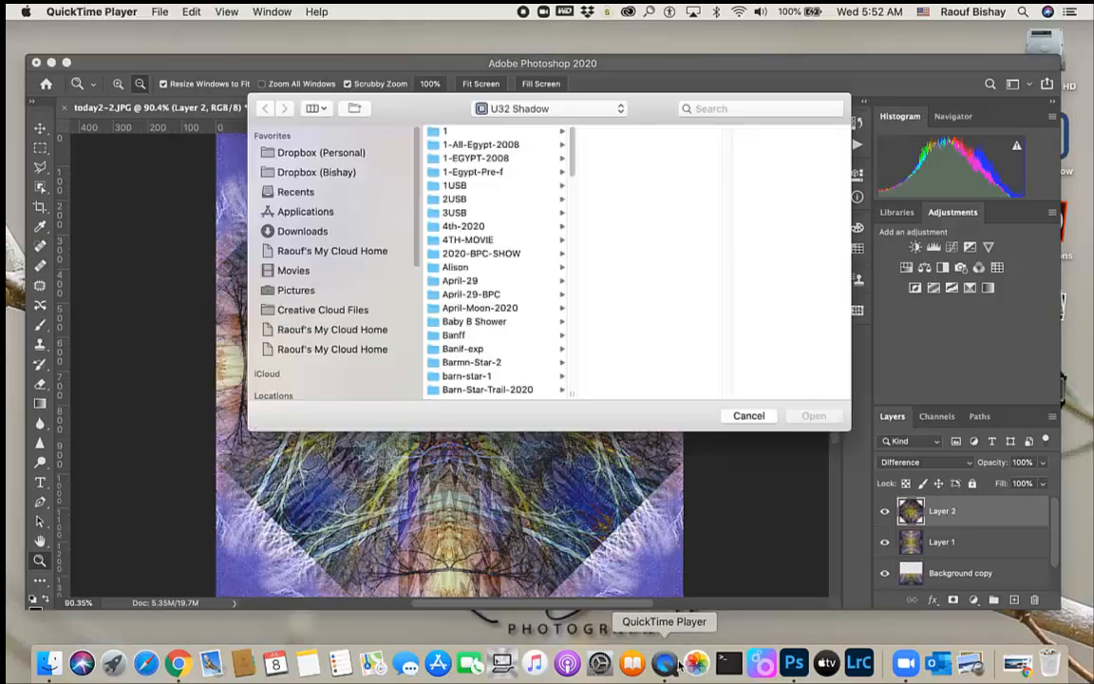